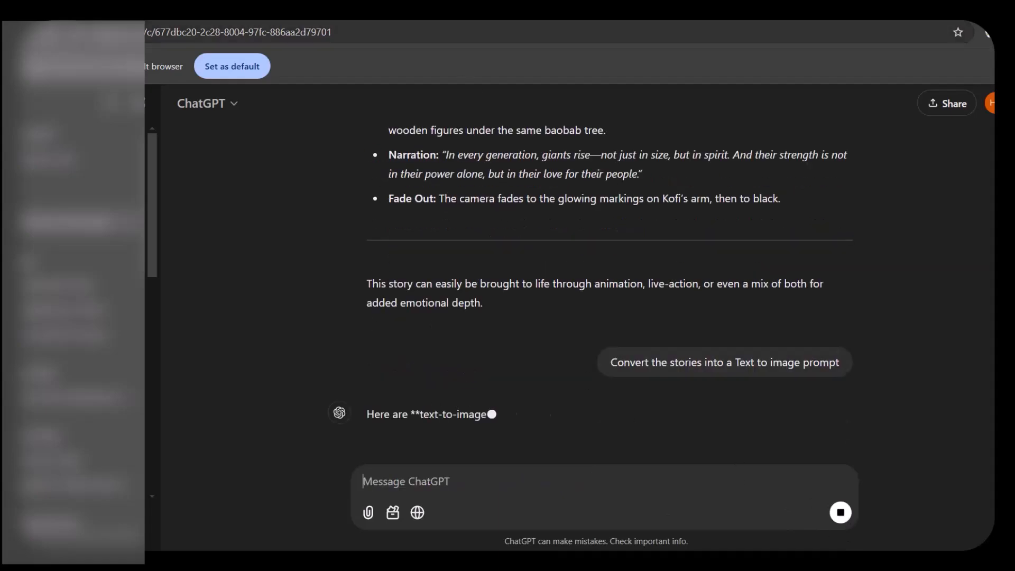
# Step: Send ChatGPT the request "Generate Prompt that will be used to convert the picture into Video"
pyautogui.scroll(5, 442, 419)
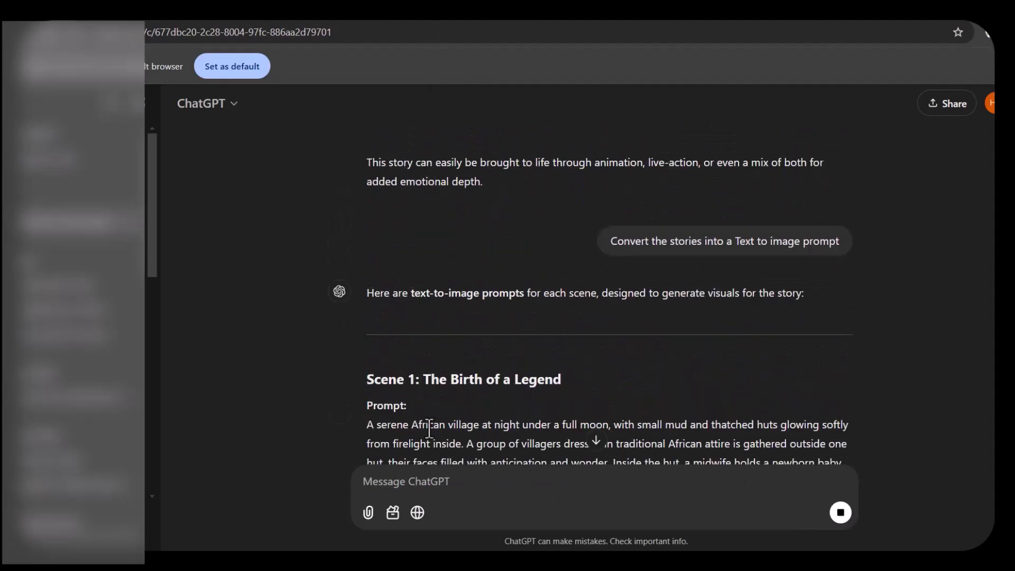
pyautogui.scroll(-5, 410, 422)
pyautogui.scroll(-5, 468, 388)
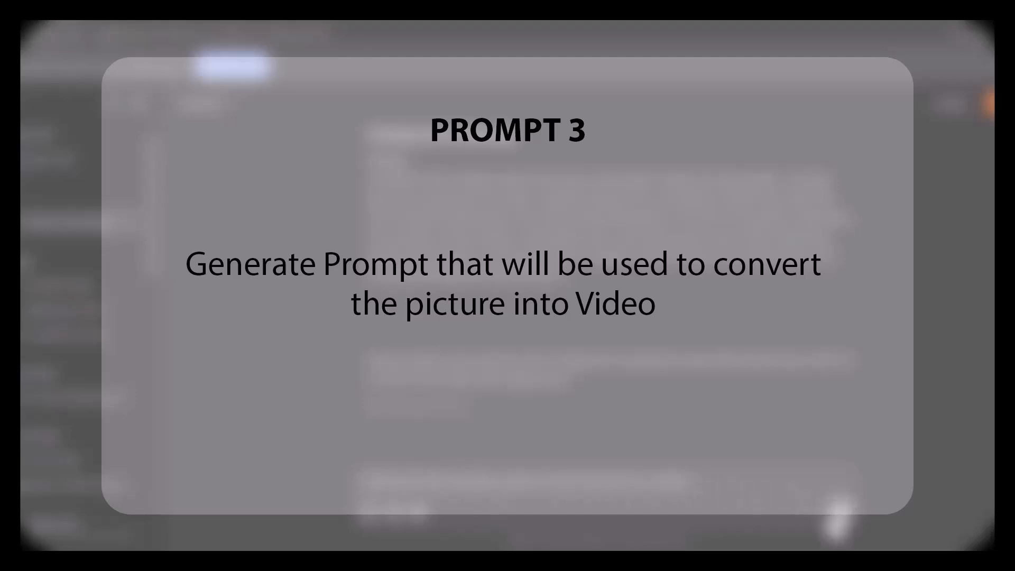
pyautogui.click(838, 512)
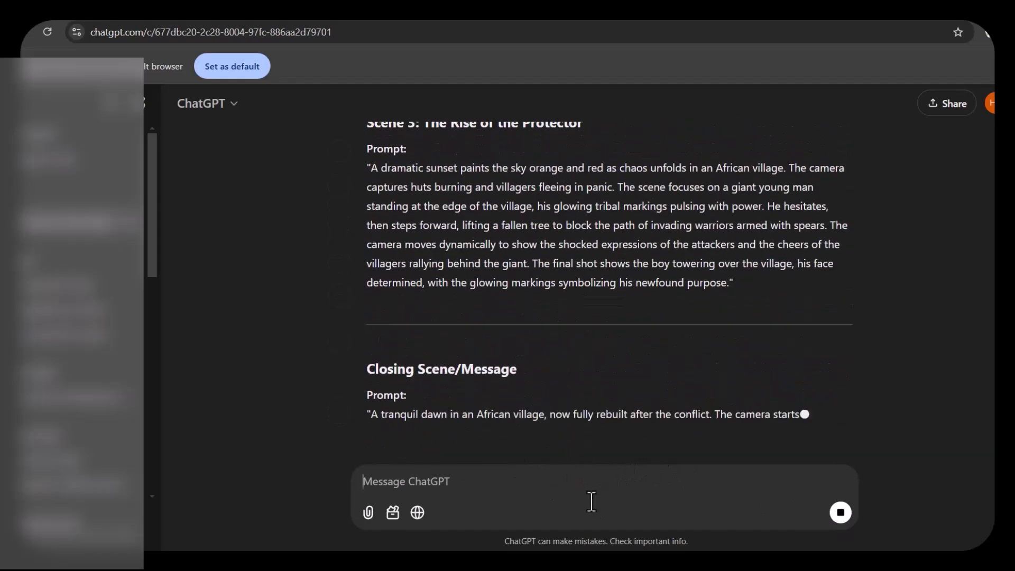
# Step: Request "generate short script for the voice-over of each scene" and follow up with "kindly make it a bit shorter"
pyautogui.moveTo(614, 546)
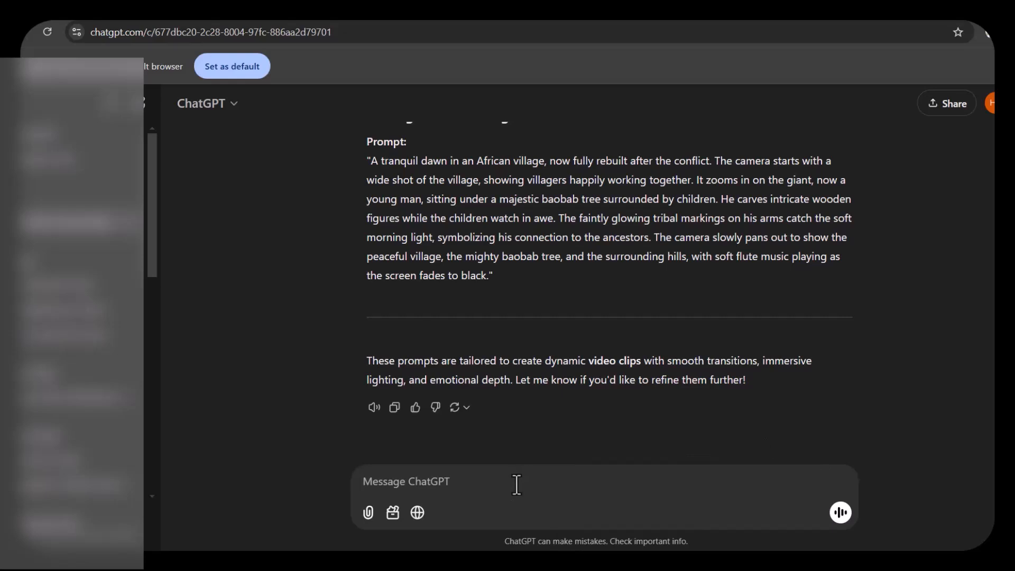
pyautogui.write('generate')
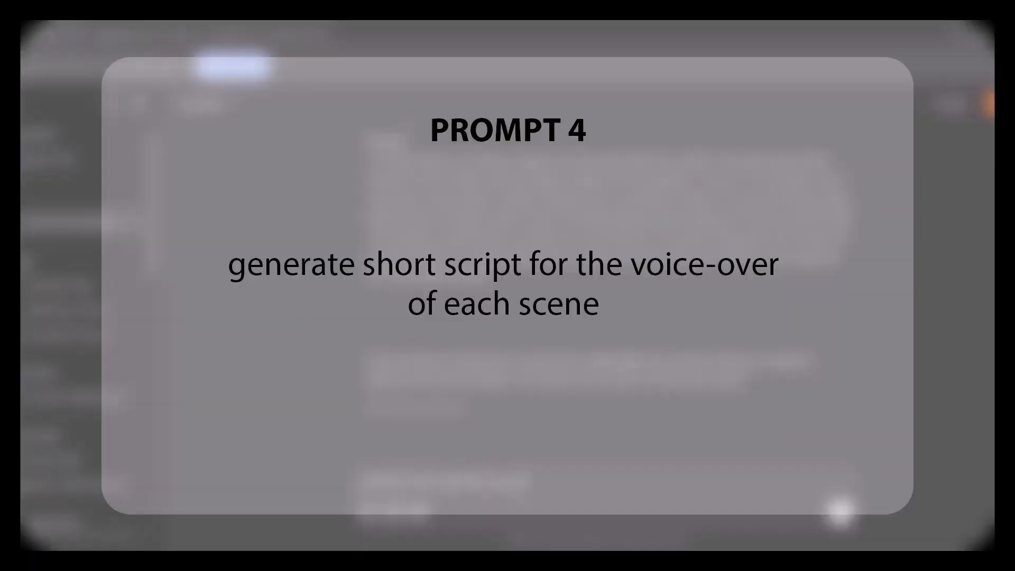
pyautogui.write(' scene')
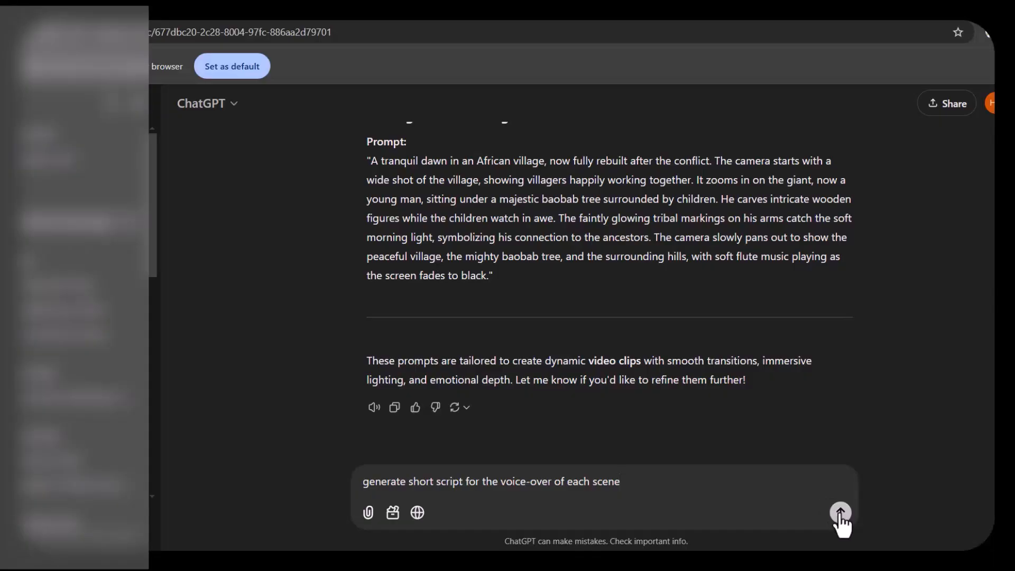
pyautogui.click(840, 513)
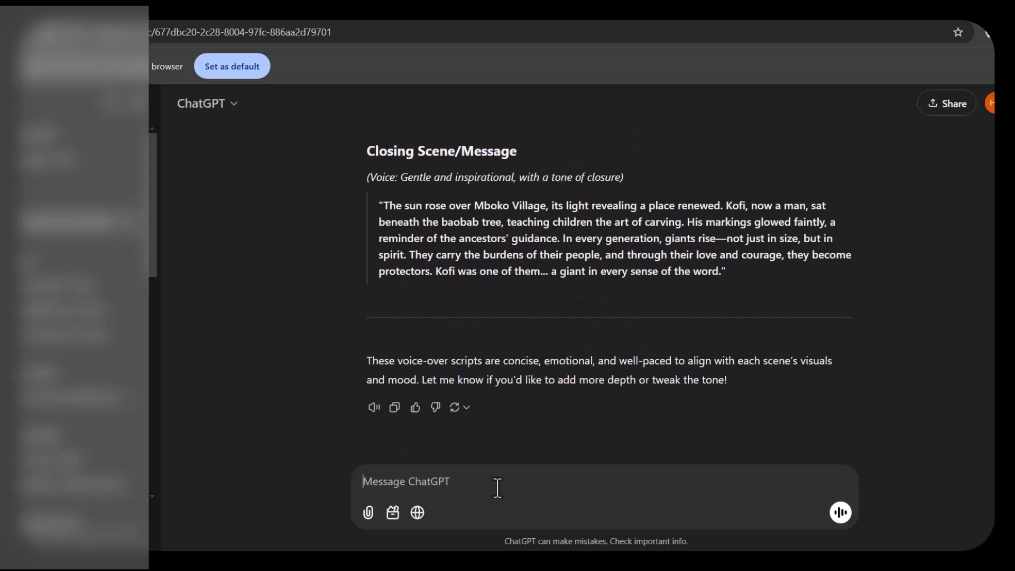
pyautogui.write('kindly make it a bit shorter')
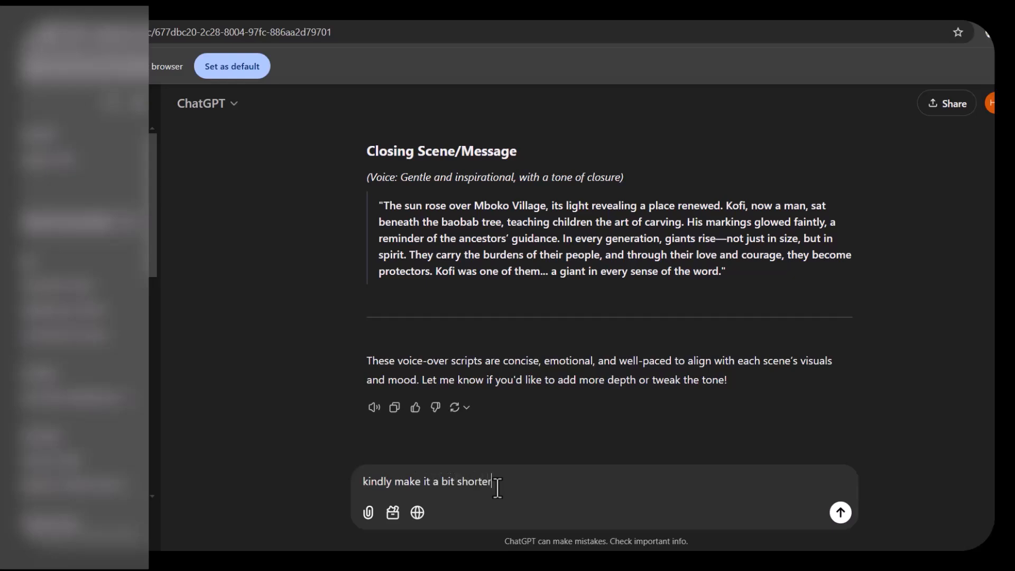
pyautogui.press('Return')
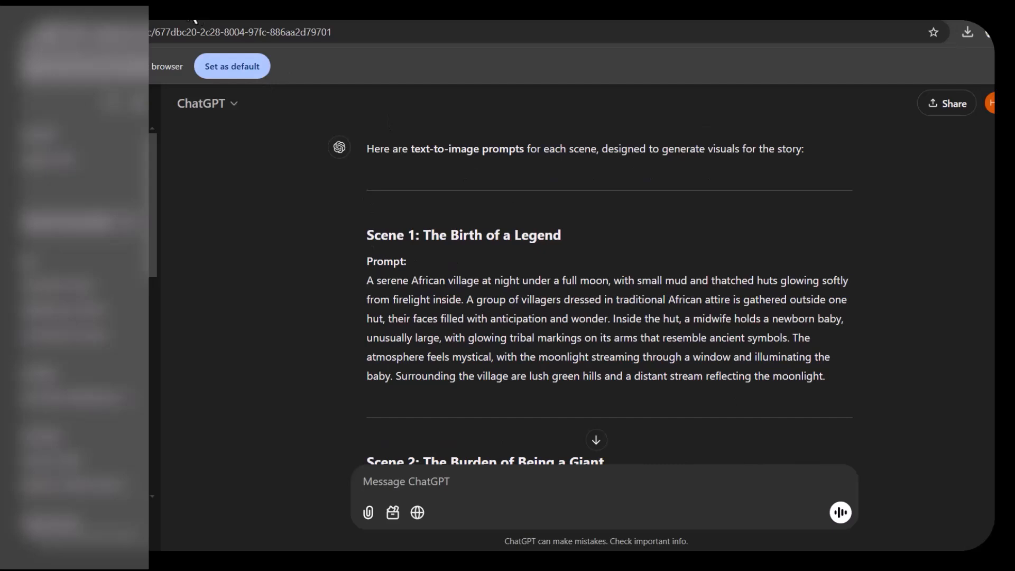
# Step: Open flux.ai in a new browser tab and start signing up with the option for creating images
pyautogui.hotkey('ctrl', 't')
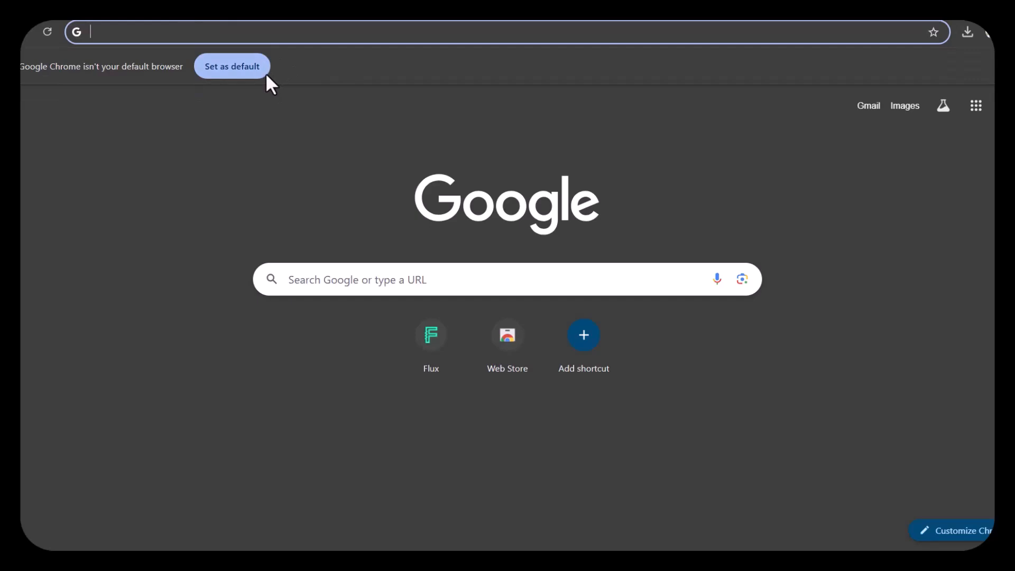
pyautogui.write('flux')
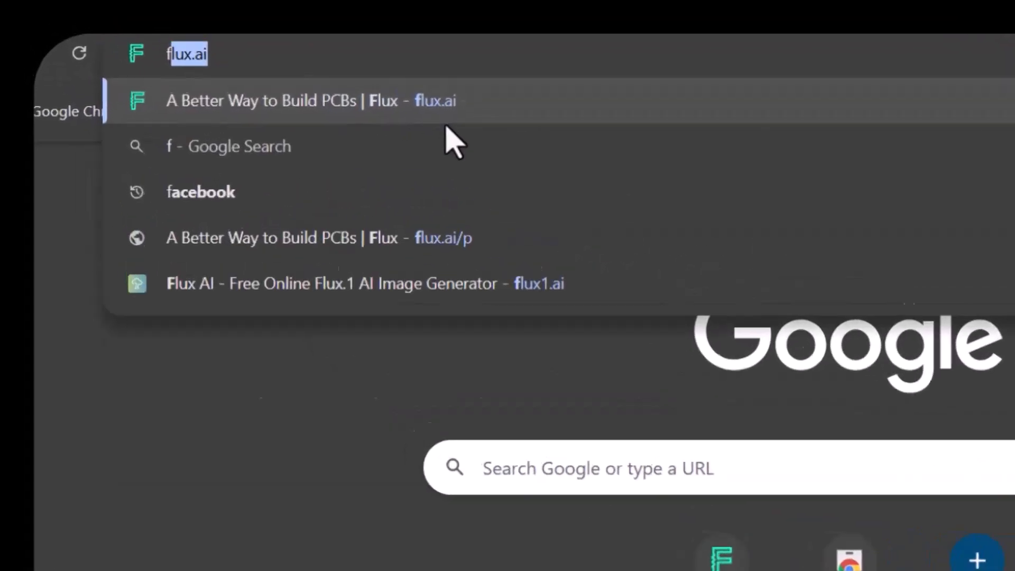
pyautogui.write('.ai')
pyautogui.press('Return')
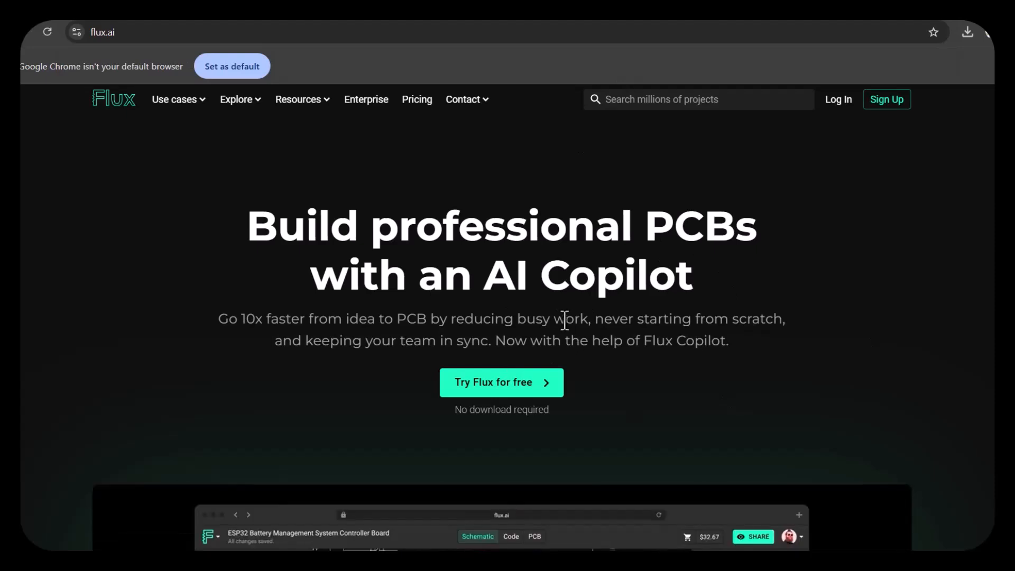
pyautogui.click(447, 376)
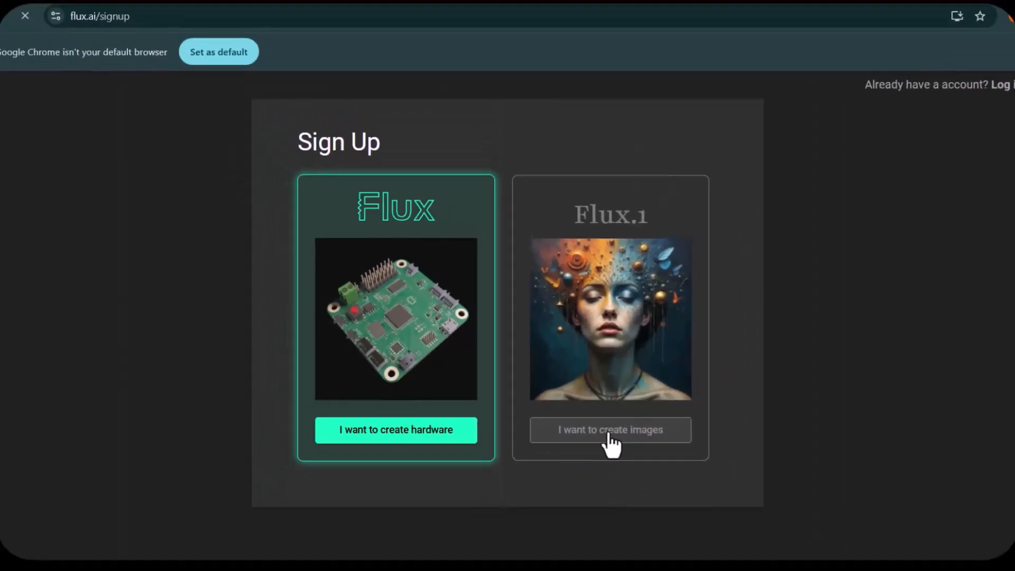
pyautogui.click(665, 475)
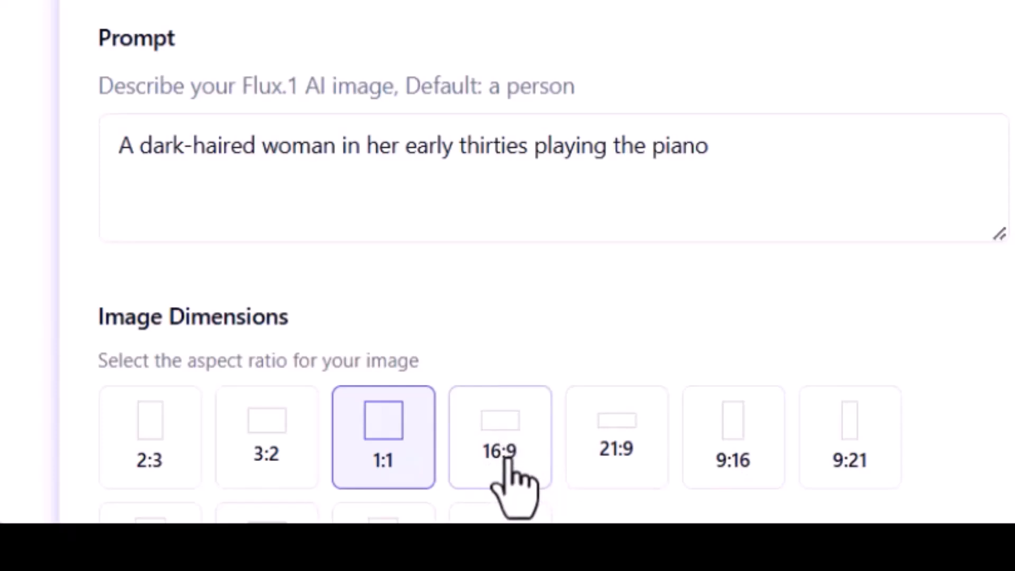
# Step: Set the image dimensions to 16:9 and paste the Scene 1 text-to-image prompt from ChatGPT into the image generator's prompt
pyautogui.click(500, 433)
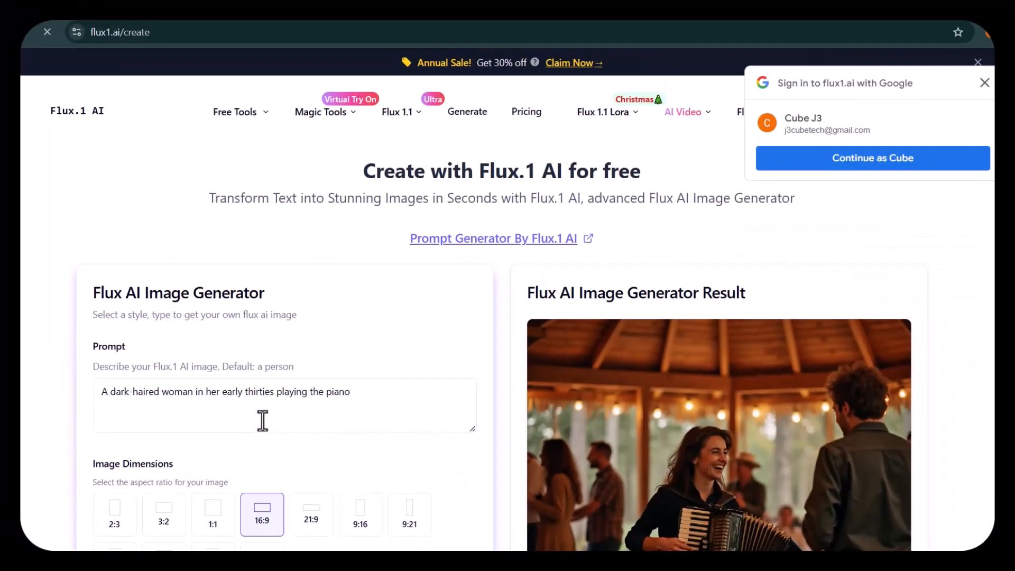
pyautogui.click(263, 420)
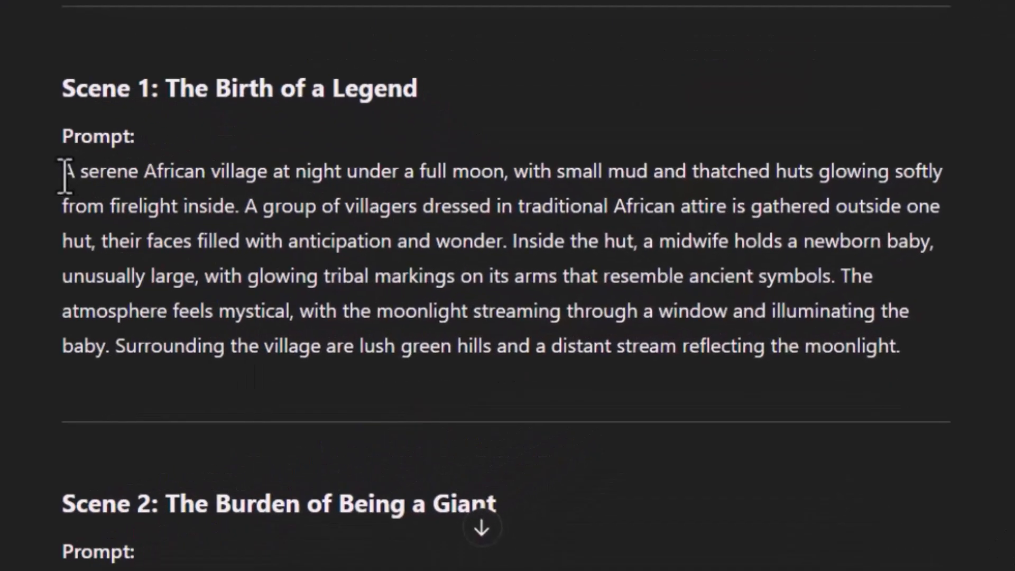
pyautogui.moveTo(64, 175); pyautogui.dragTo(936, 374)
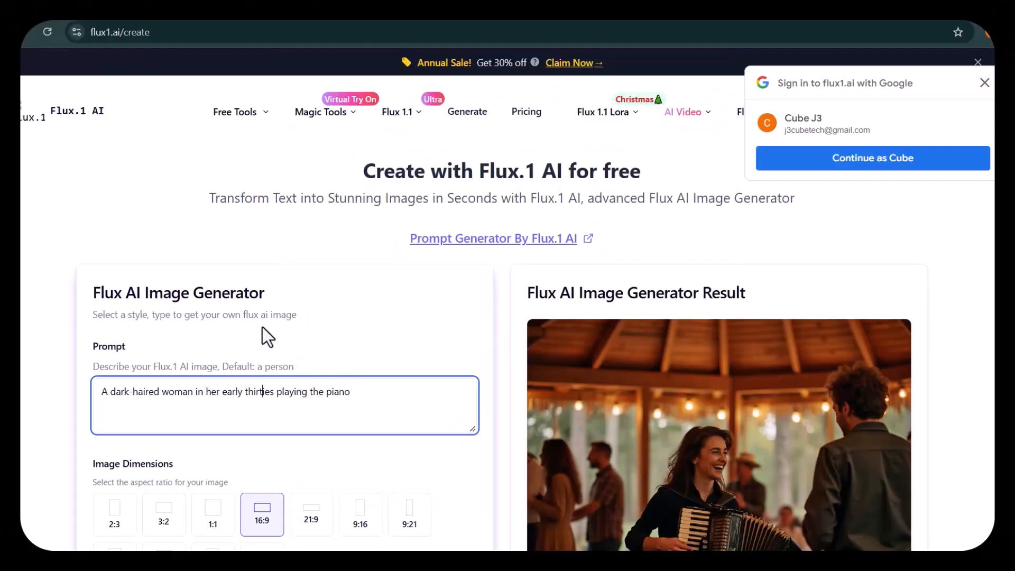
pyautogui.click(262, 320)
pyautogui.click(289, 402)
pyautogui.hotkey('ctrl', 'v')
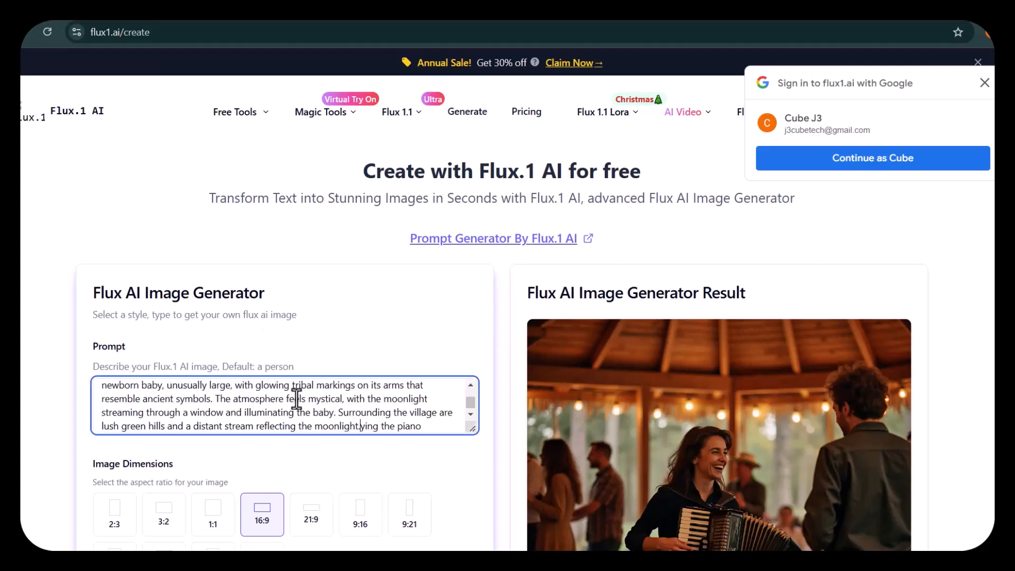
# Step: Generate the Scene 1 village image and download it
pyautogui.scroll(-15, 495, 414)
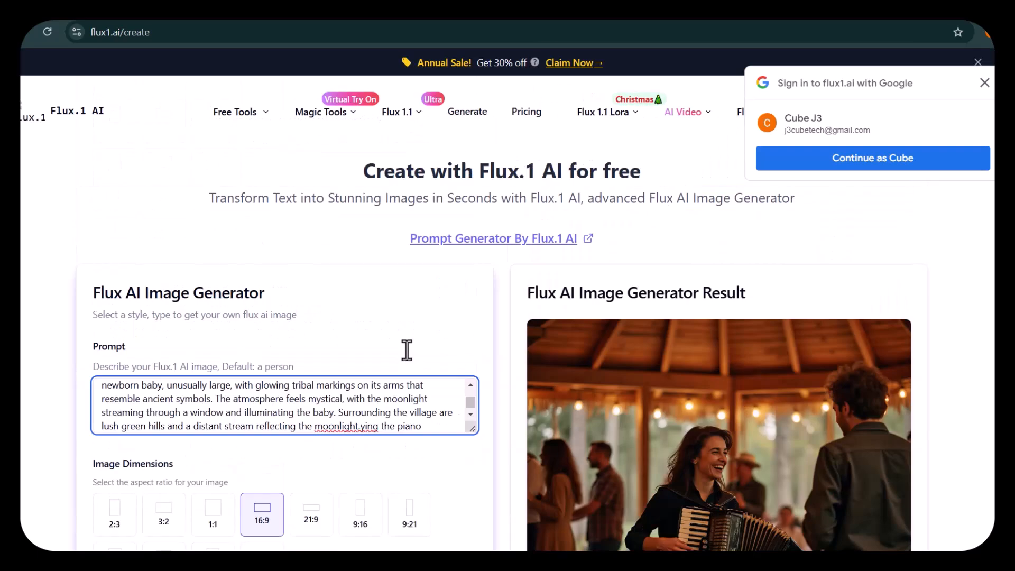
pyautogui.scroll(-8, 410, 380)
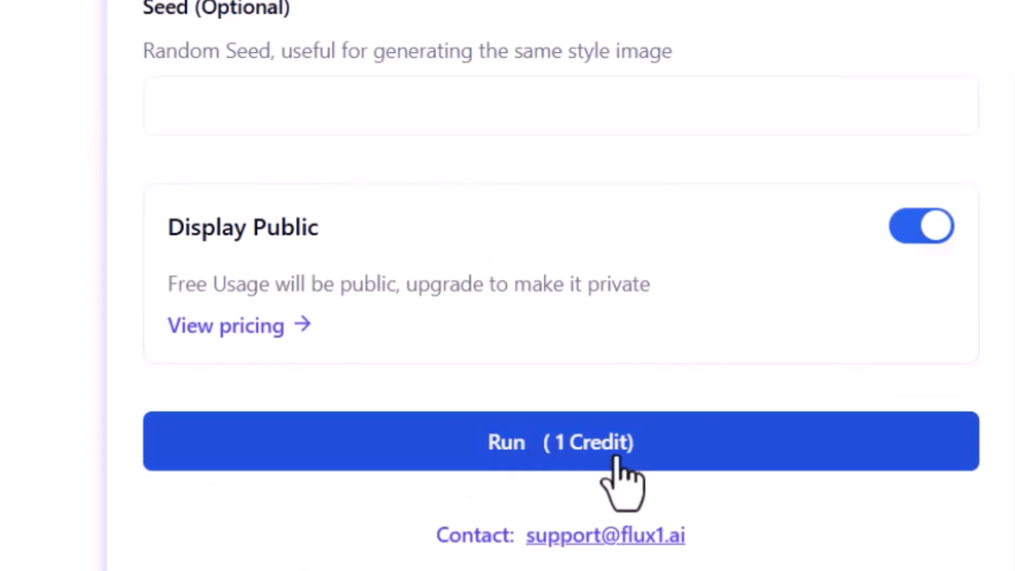
pyautogui.click(640, 458)
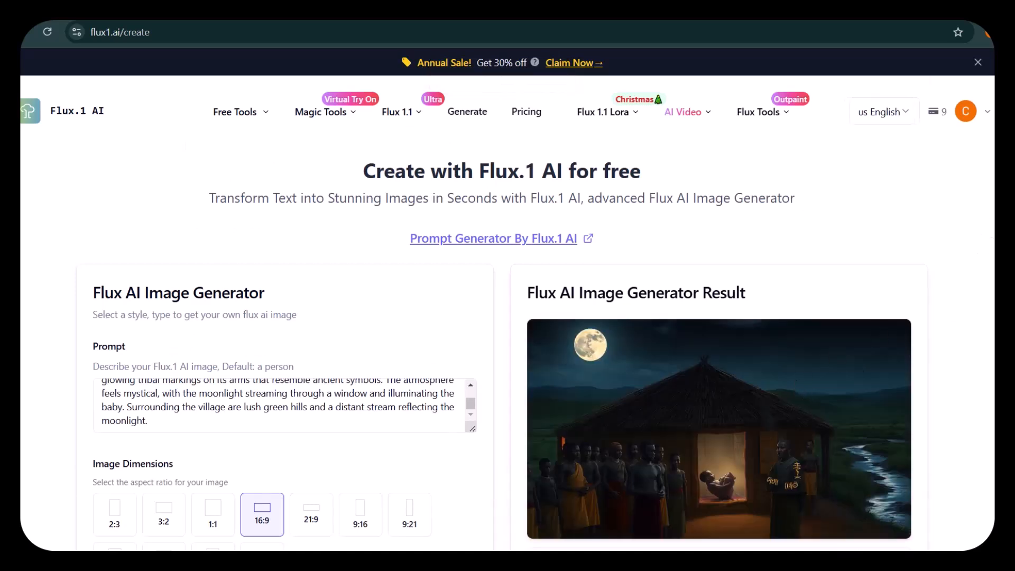
pyautogui.scroll(-2, 508, 300)
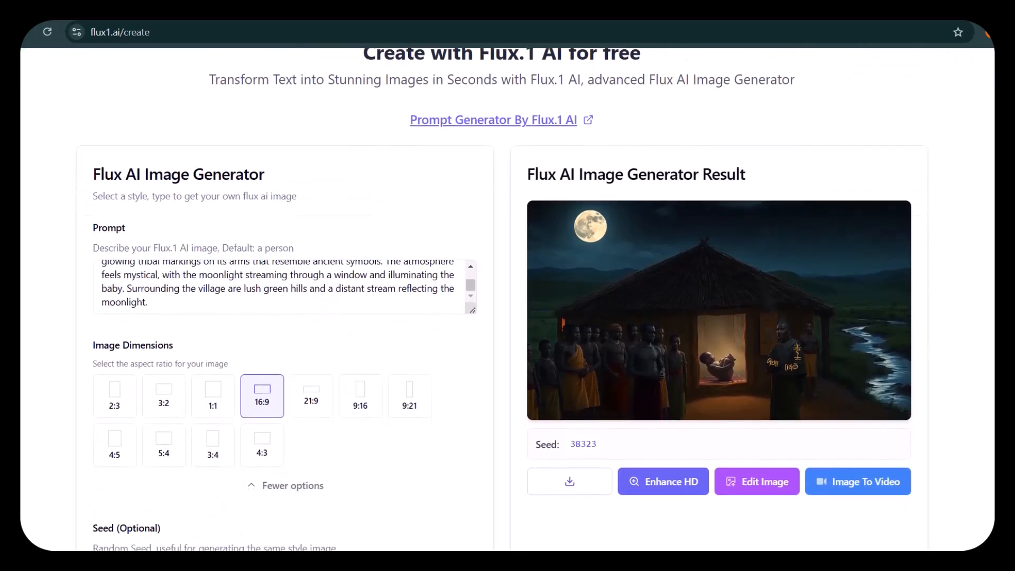
pyautogui.click(565, 482)
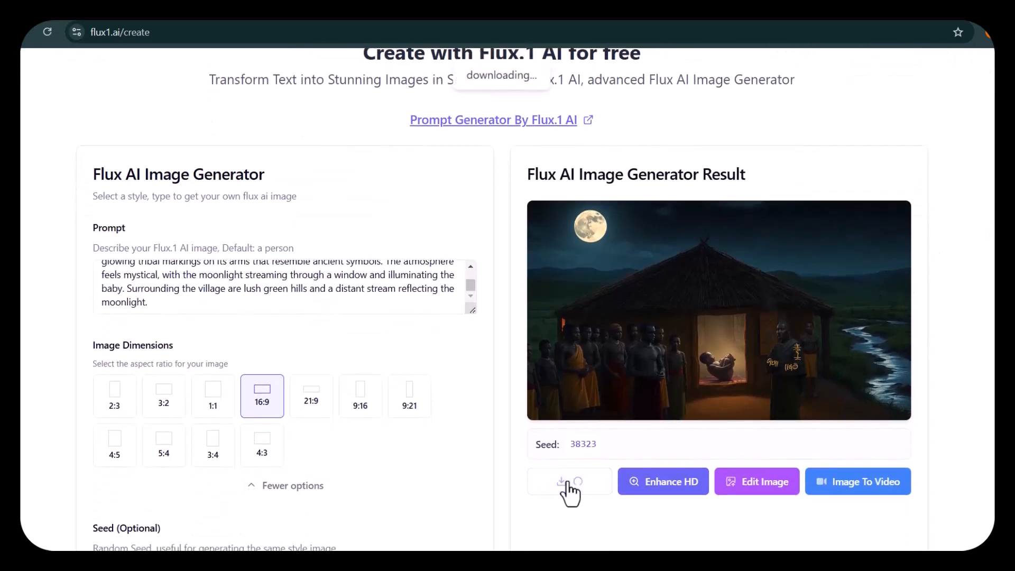
pyautogui.scroll(2, 680, 392)
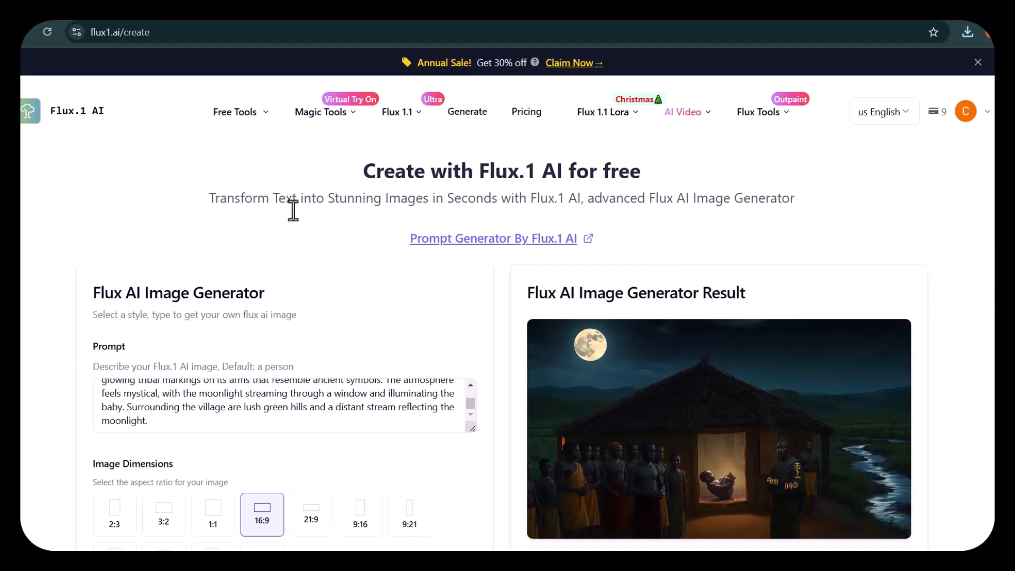
# Step: Replace the generator's prompt with the Scene 2 "The Burden of Being a Giant" prompt copied from ChatGPT
pyautogui.hotkey('ctrl', 'Tab')
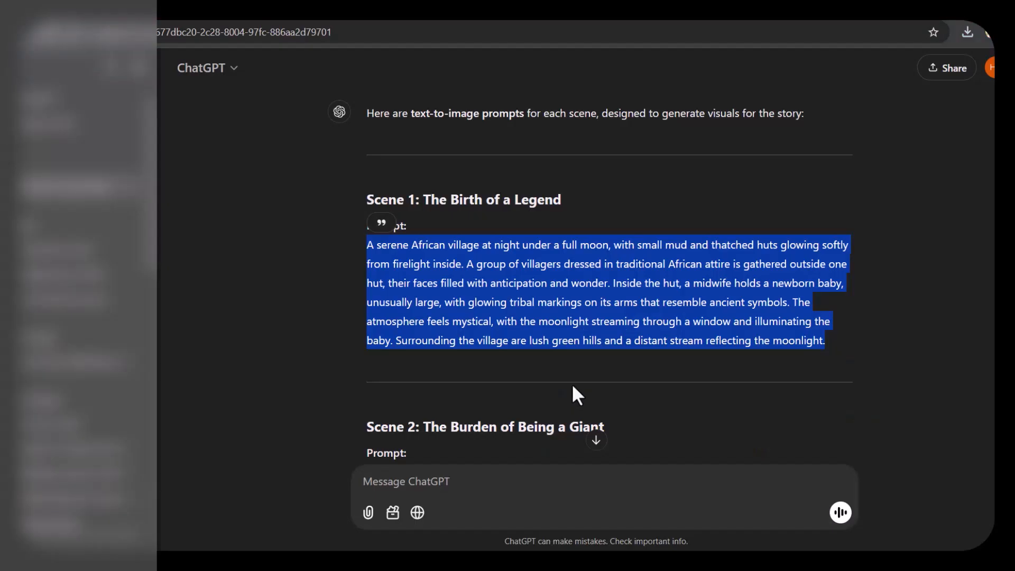
pyautogui.scroll(-6, 572, 383)
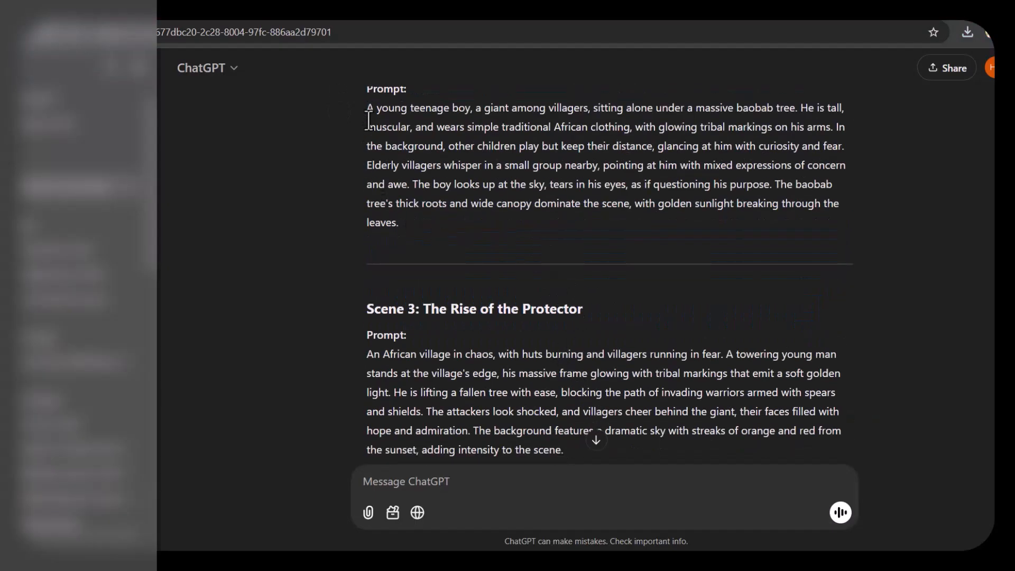
pyautogui.moveTo(368, 108); pyautogui.dragTo(461, 225)
pyautogui.hotkey('ctrl', 'c')
pyautogui.hotkey('ctrl', 'shift', 'Tab')
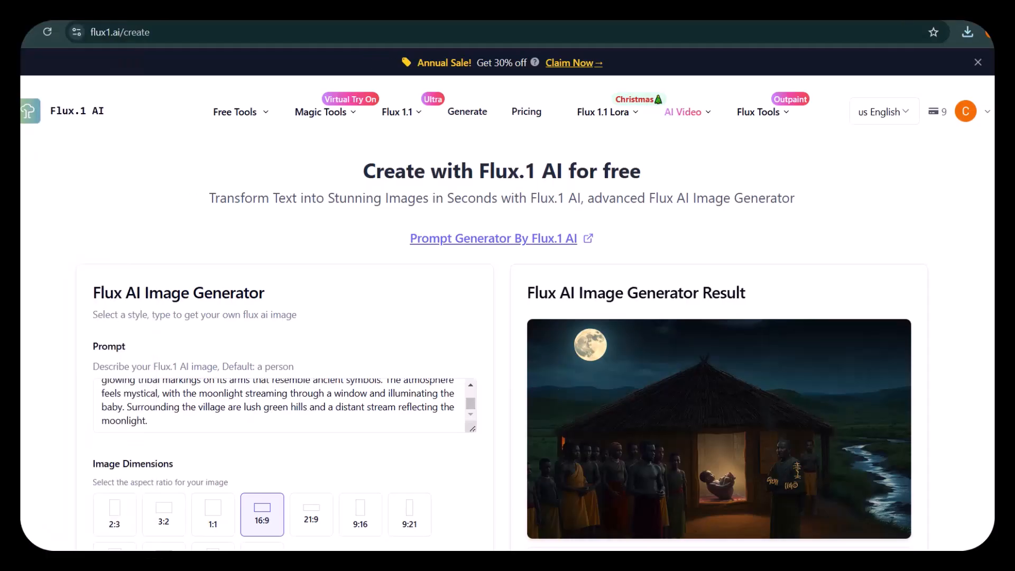
pyautogui.click(224, 426)
pyautogui.hotkey('ctrl', 'a')
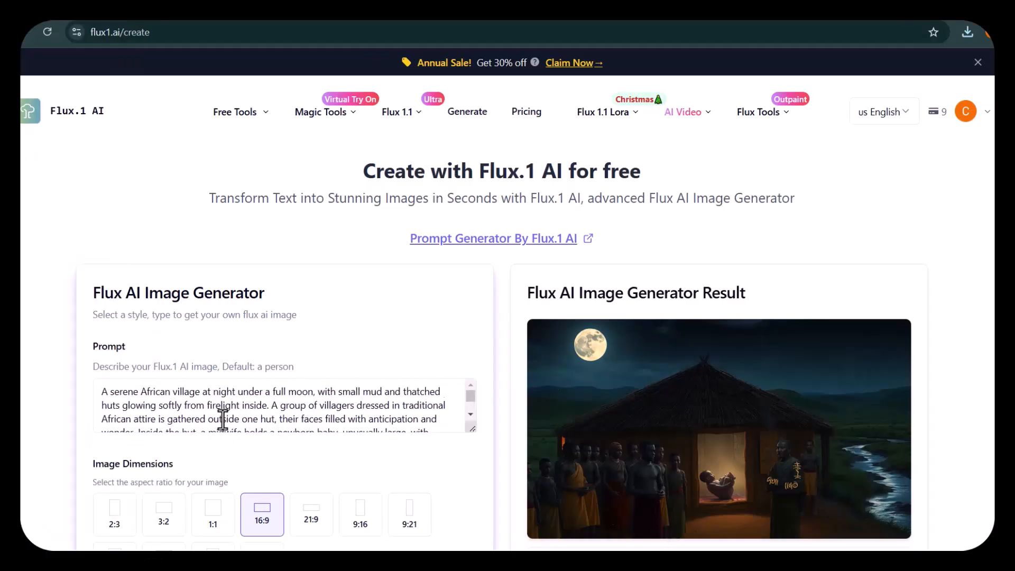
pyautogui.hotkey('ctrl', 'v')
# Step: Generate the Scene 2 image of the boy under the baobab tree and download it
pyautogui.scroll(-12, 399, 449)
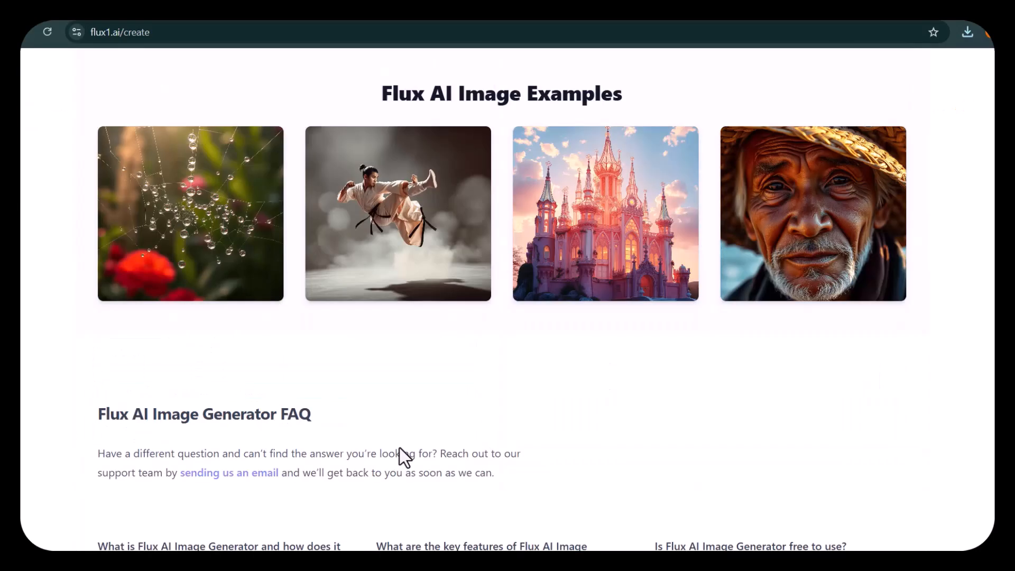
pyautogui.scroll(12, 322, 375)
pyautogui.scroll(-1, 325, 404)
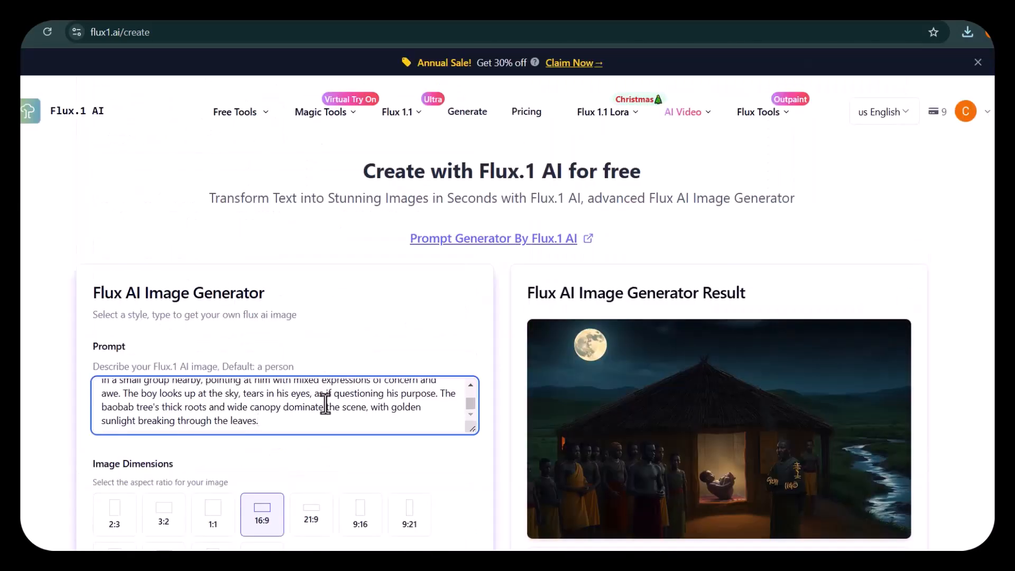
pyautogui.scroll(-8, 325, 408)
pyautogui.click(302, 414)
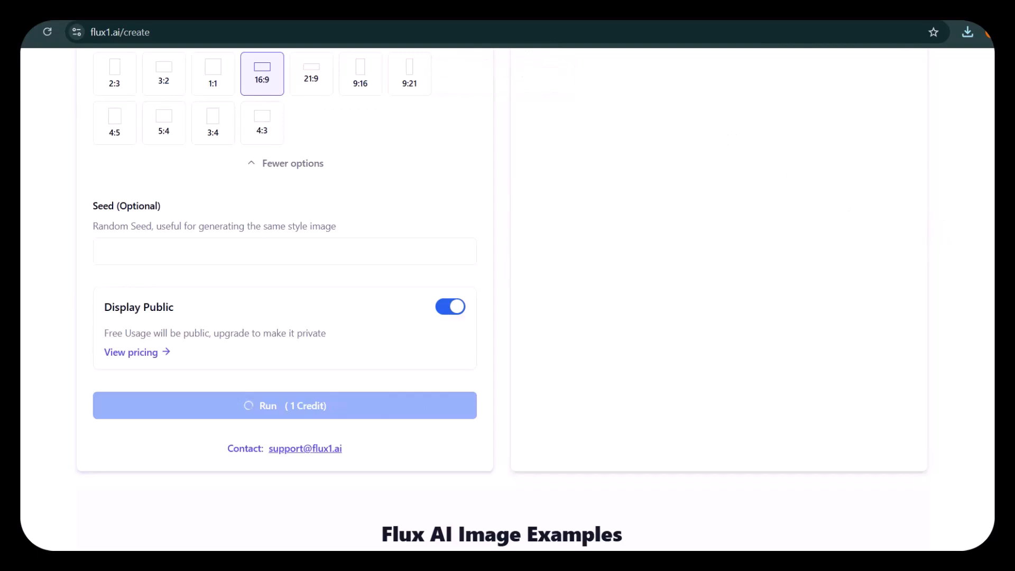
pyautogui.scroll(2, 285, 298)
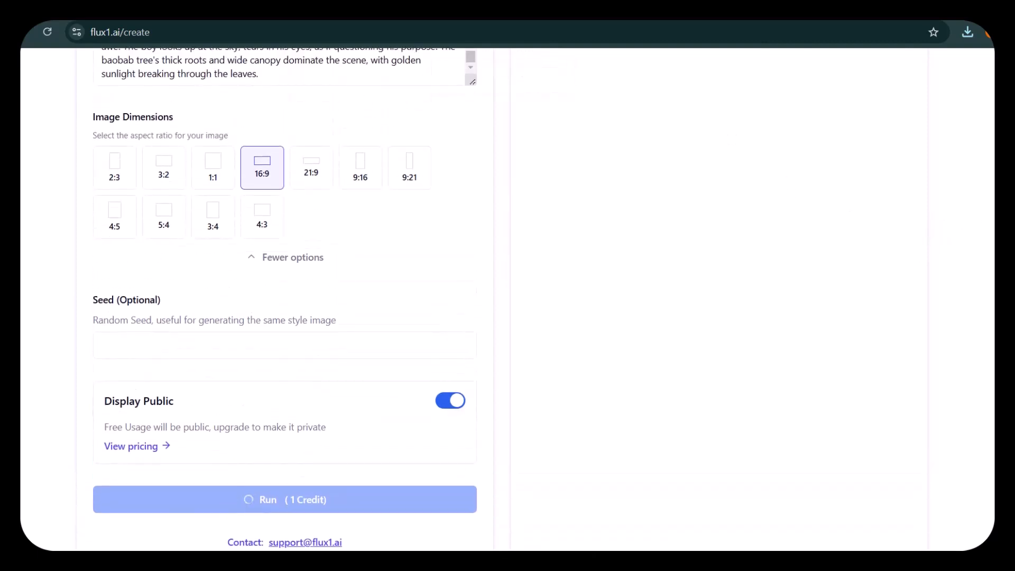
pyautogui.scroll(3, 670, 242)
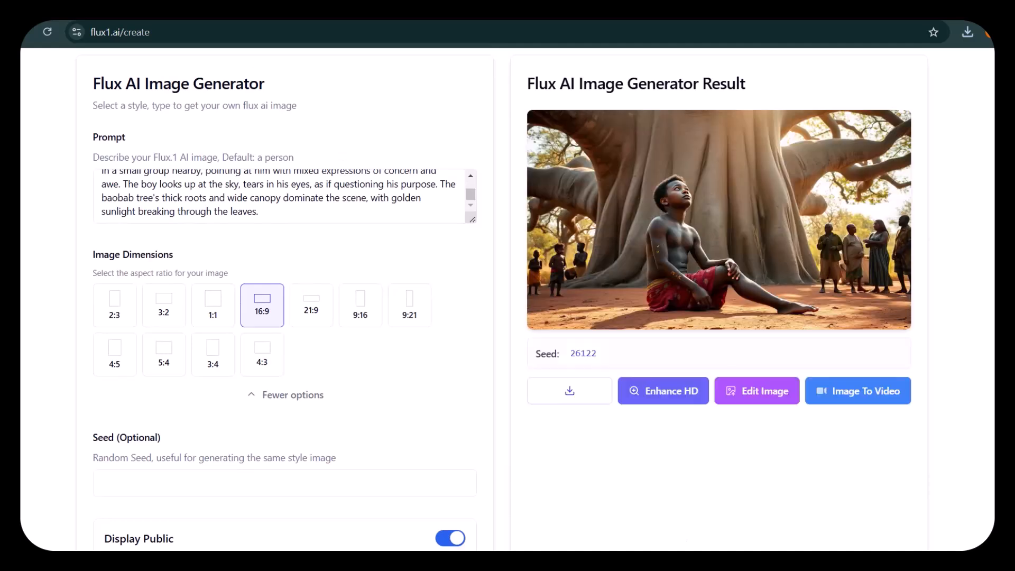
pyautogui.click(570, 391)
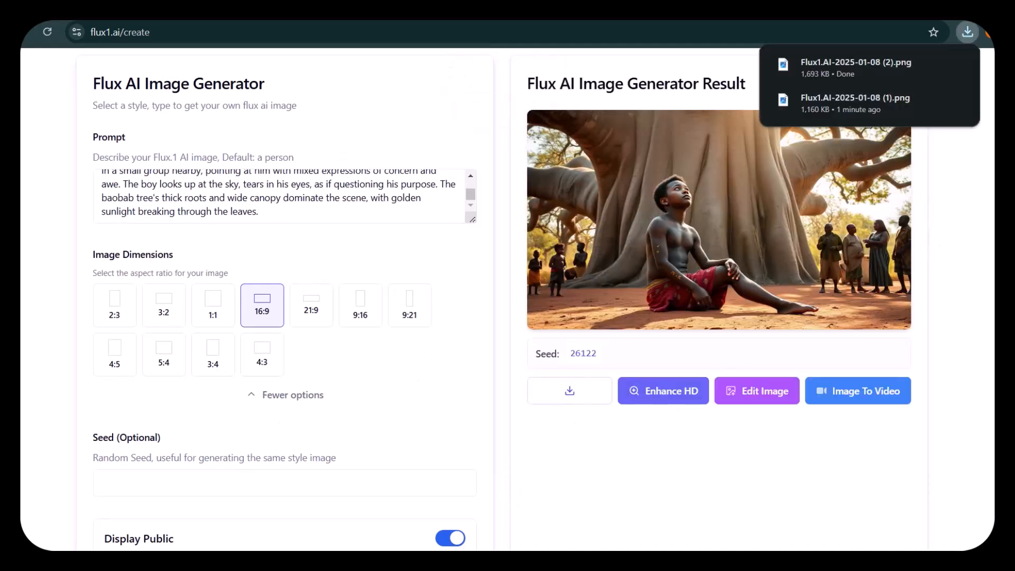
# Step: Replace the image generator's prompt with the Scene 3 "The Rise of the Protector" prompt copied from ChatGPT
pyautogui.hotkey('alt', 'Tab')
pyautogui.moveTo(367, 354); pyautogui.dragTo(553, 450)
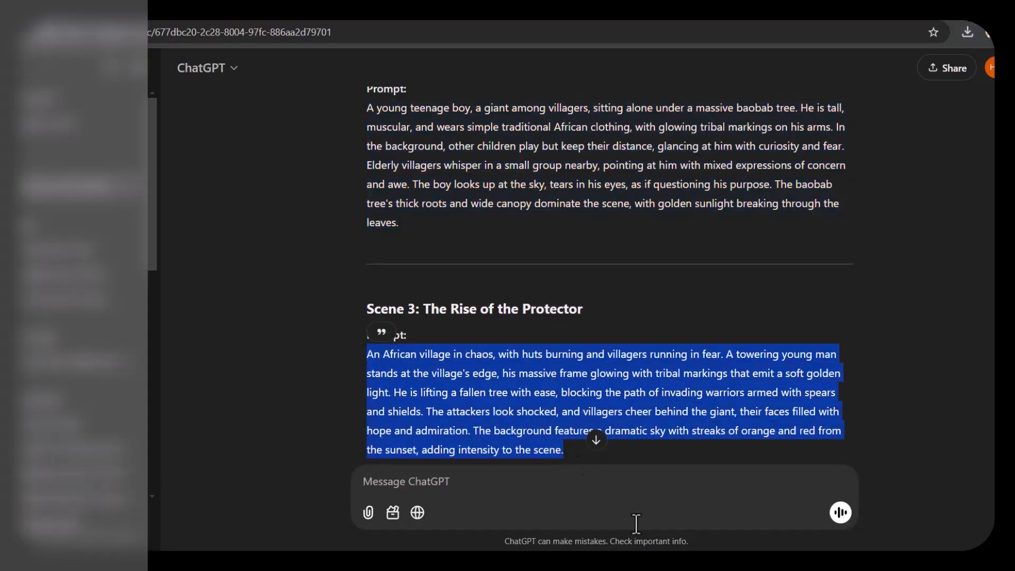
pyautogui.hotkey('alt', 'Tab')
pyautogui.moveTo(259, 210); pyautogui.dragTo(84, 138)
pyautogui.hotkey('ctrl', 'v')
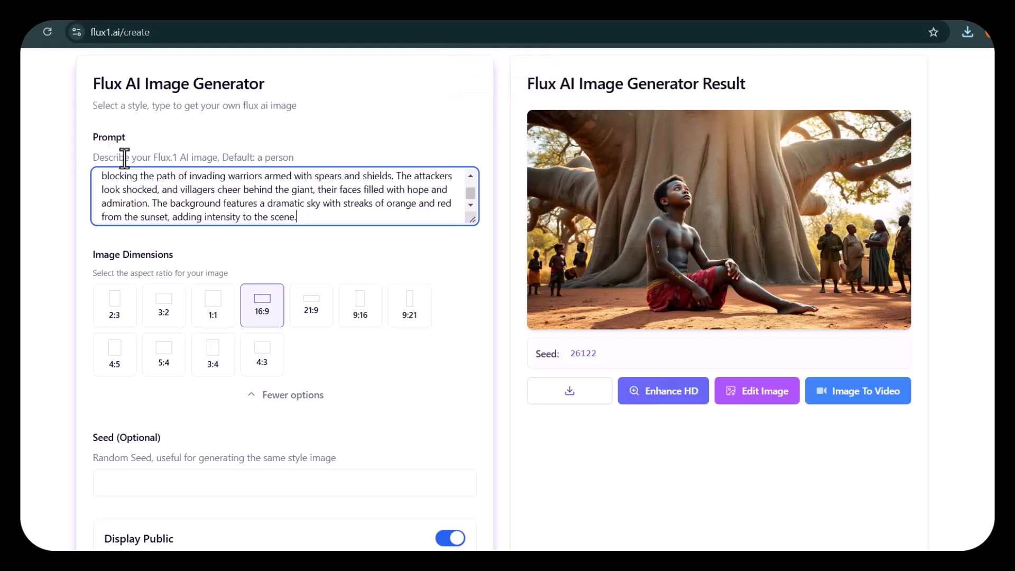
# Step: Generate the Scene 3 image of the giant protecting the village and download it
pyautogui.scroll(-1, 549, 444)
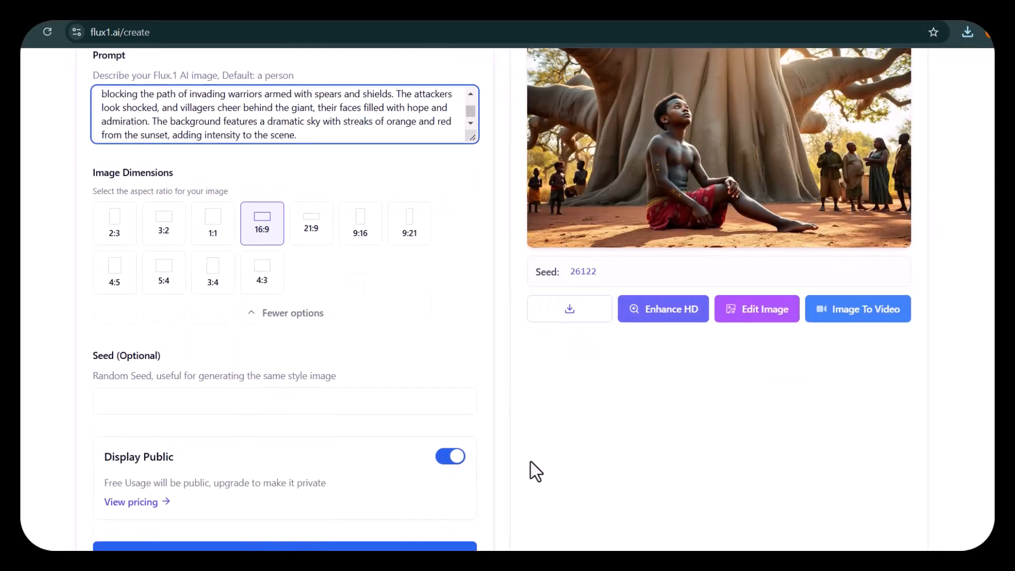
pyautogui.click(317, 546)
pyautogui.scroll(-1, 662, 335)
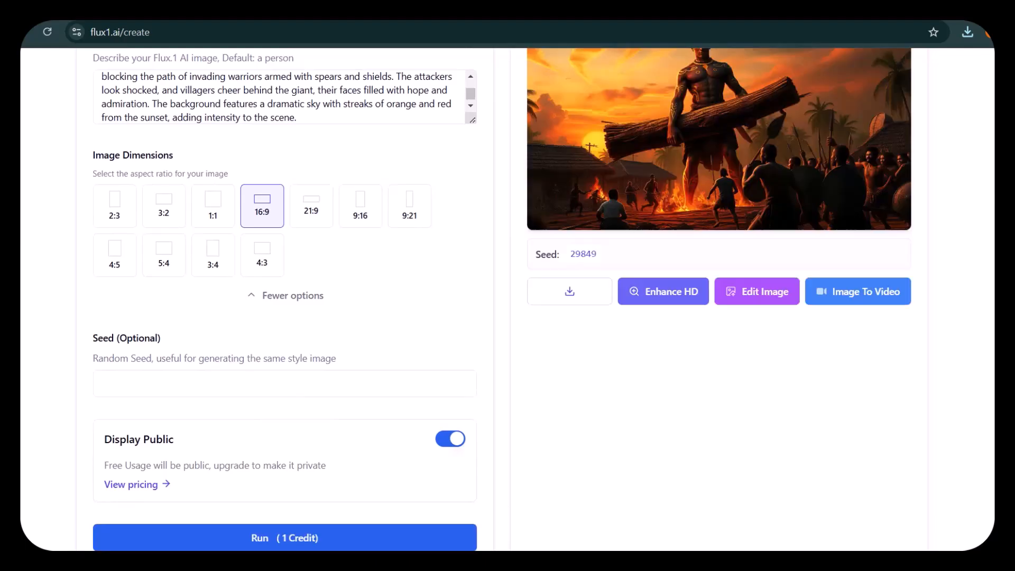
pyautogui.scroll(1, 507, 299)
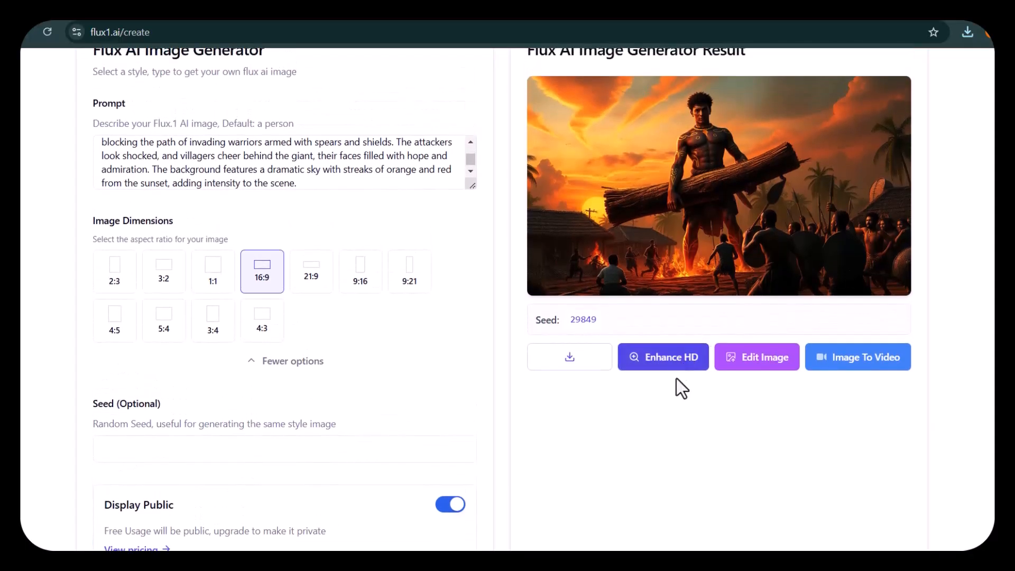
pyautogui.click(576, 365)
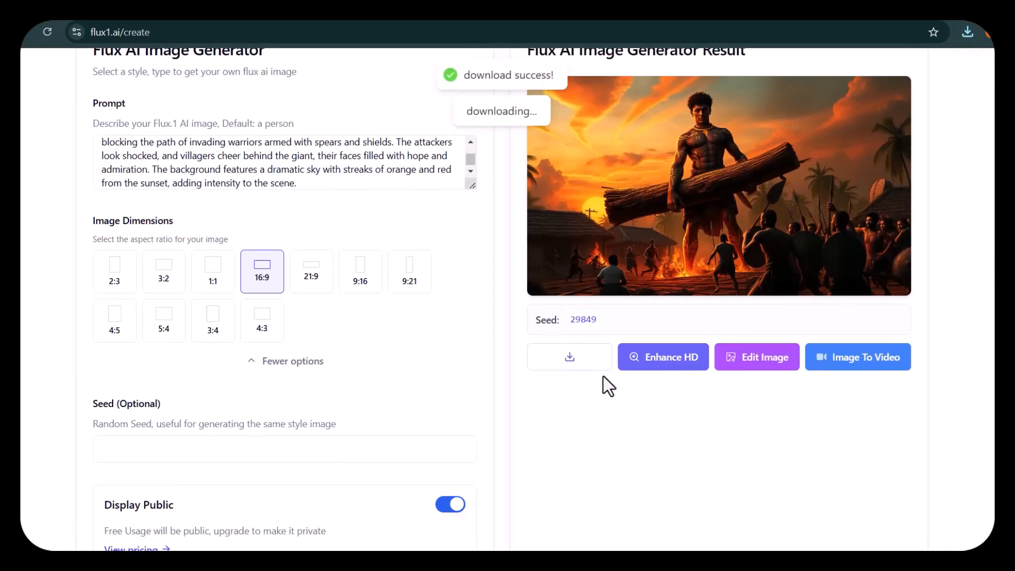
# Step: Replace the image generator's prompt with the "Closing Scene/Message" prompt copied from ChatGPT
pyautogui.hotkey('ctrl', 'Tab')
pyautogui.scroll(-4, 610, 277)
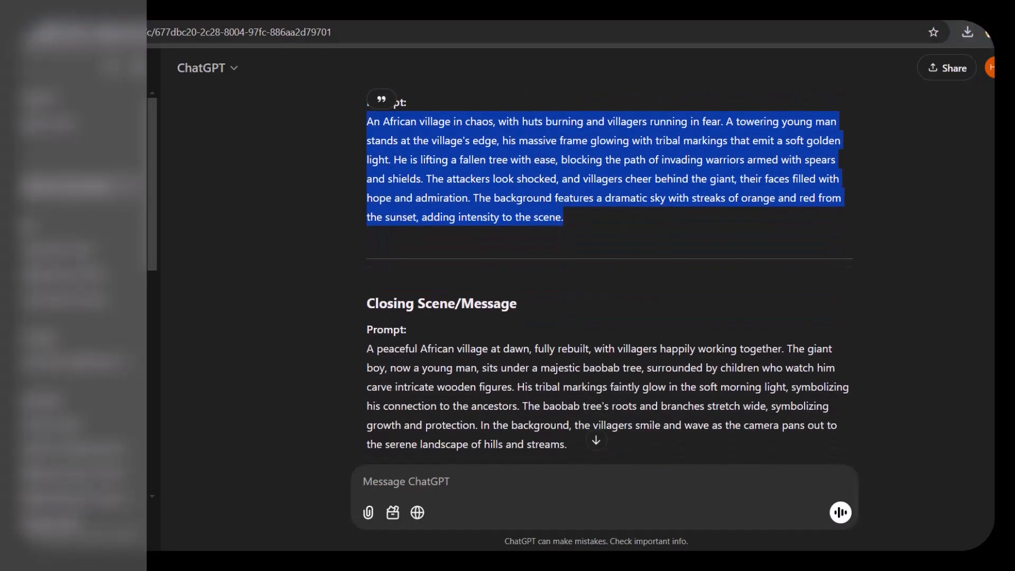
pyautogui.moveTo(368, 307); pyautogui.dragTo(570, 405)
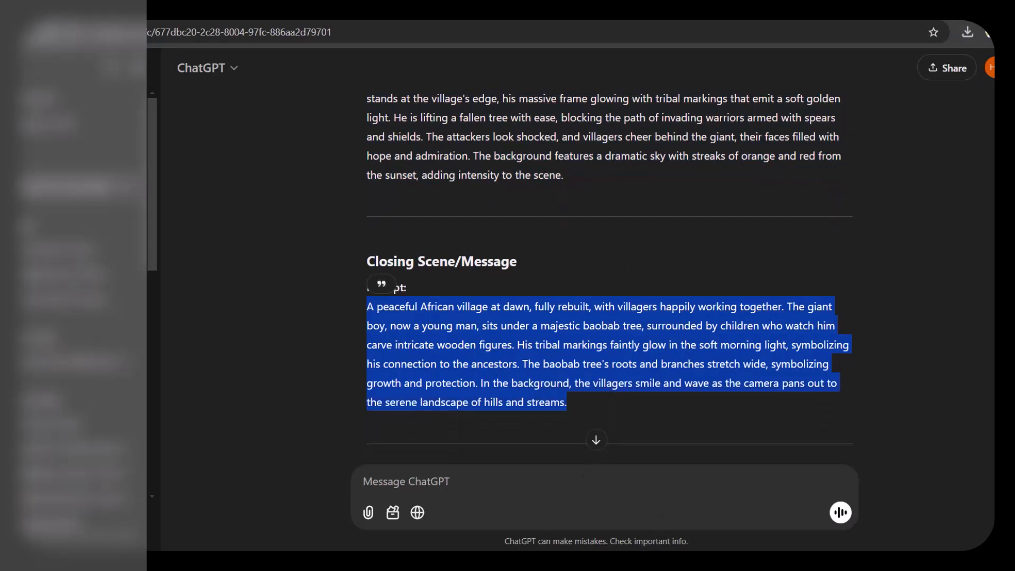
pyautogui.click(703, 561)
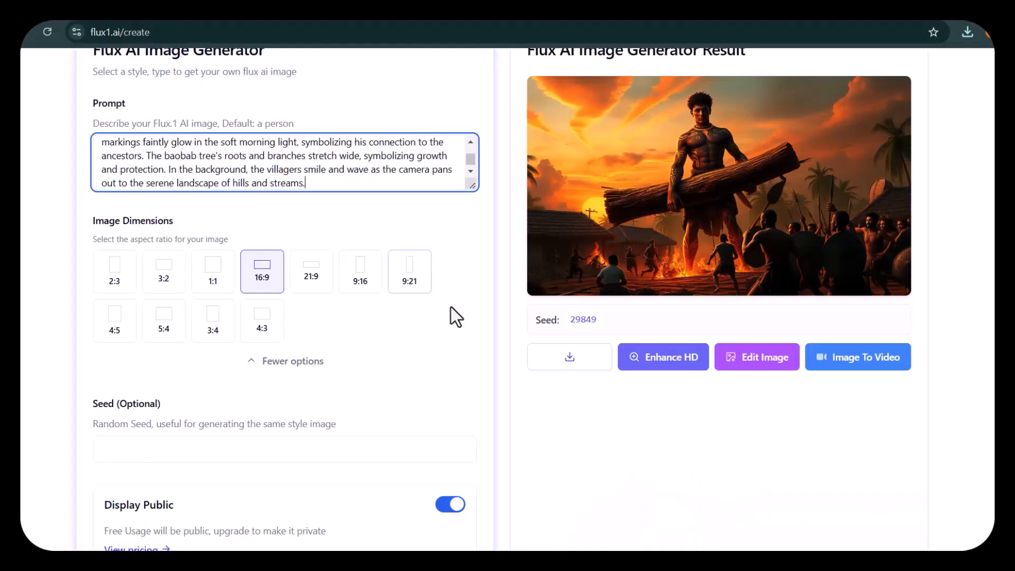
# Step: Generate the closing scene image of the peaceful village at dawn and download it
pyautogui.scroll(-3, 462, 445)
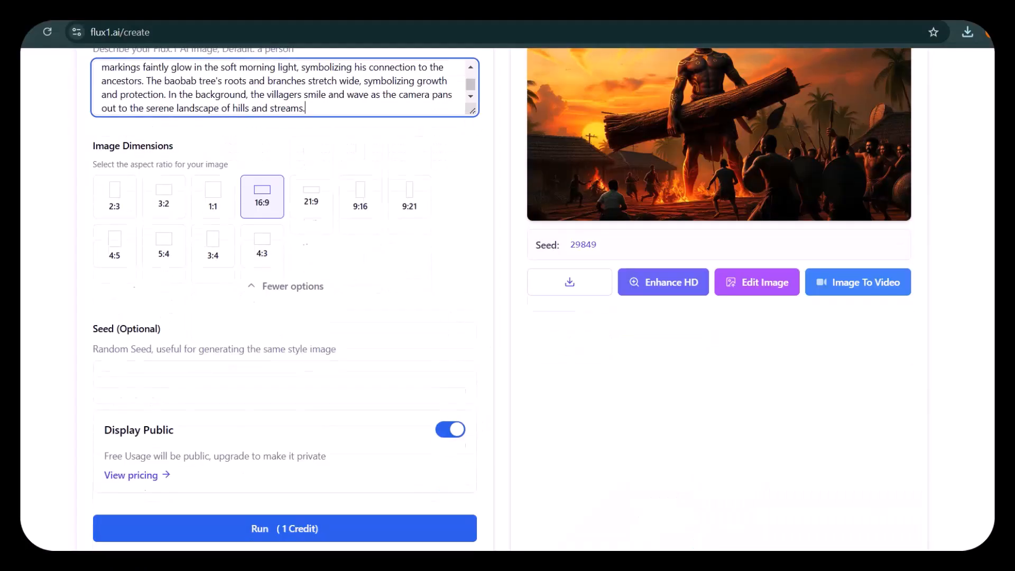
pyautogui.click(325, 452)
pyautogui.scroll(3, 502, 299)
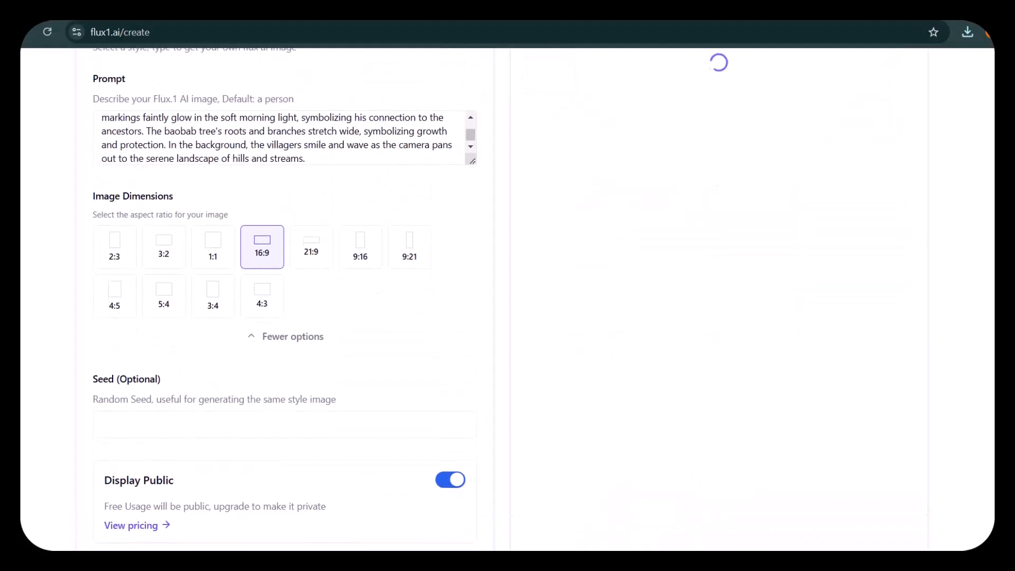
pyautogui.click(569, 377)
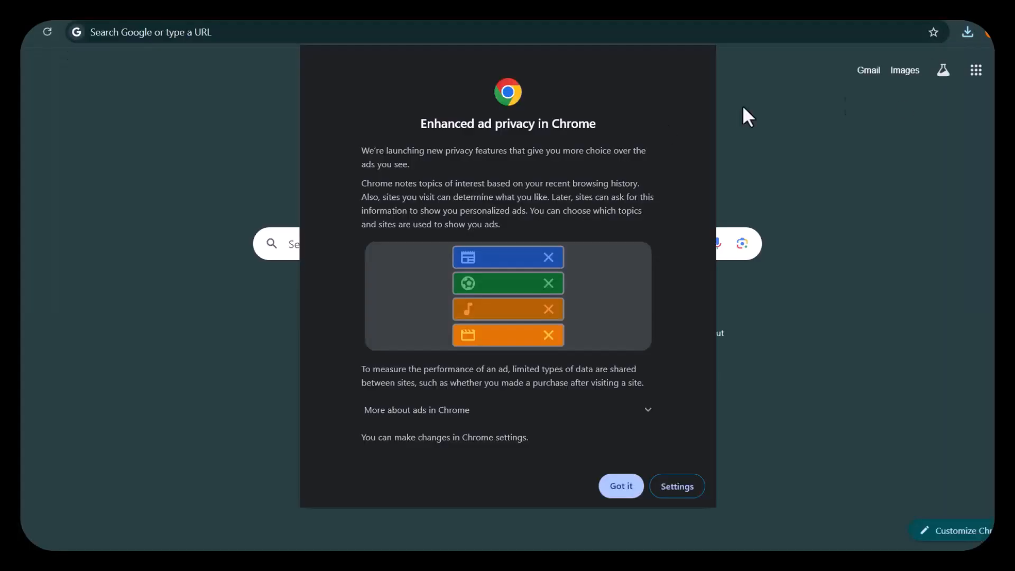
# Step: Dismiss the browser's ad privacy notice and go to the Hailuo Video section of the Hailuo AI website
pyautogui.click(622, 486)
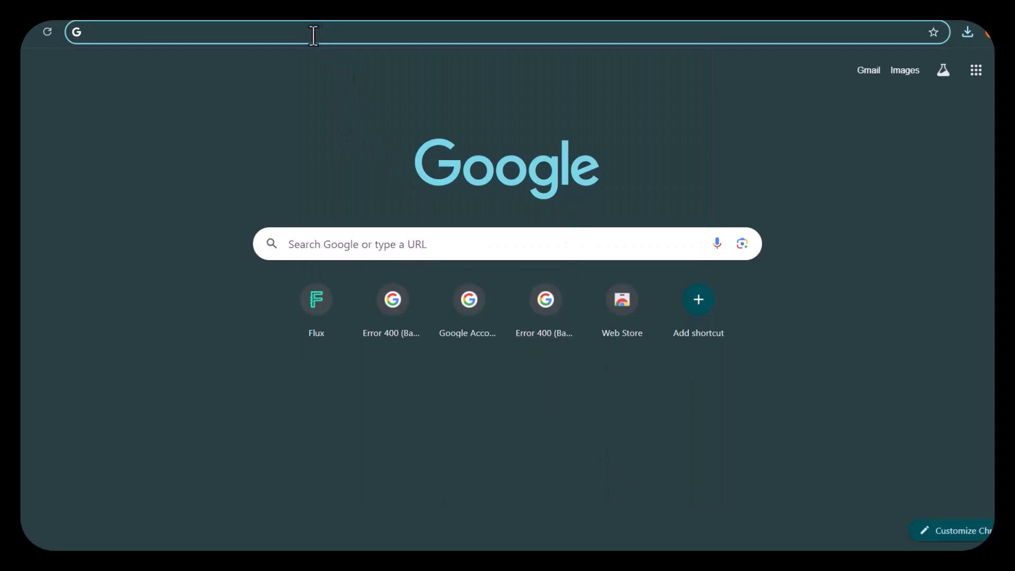
pyautogui.write('hailuo.a')
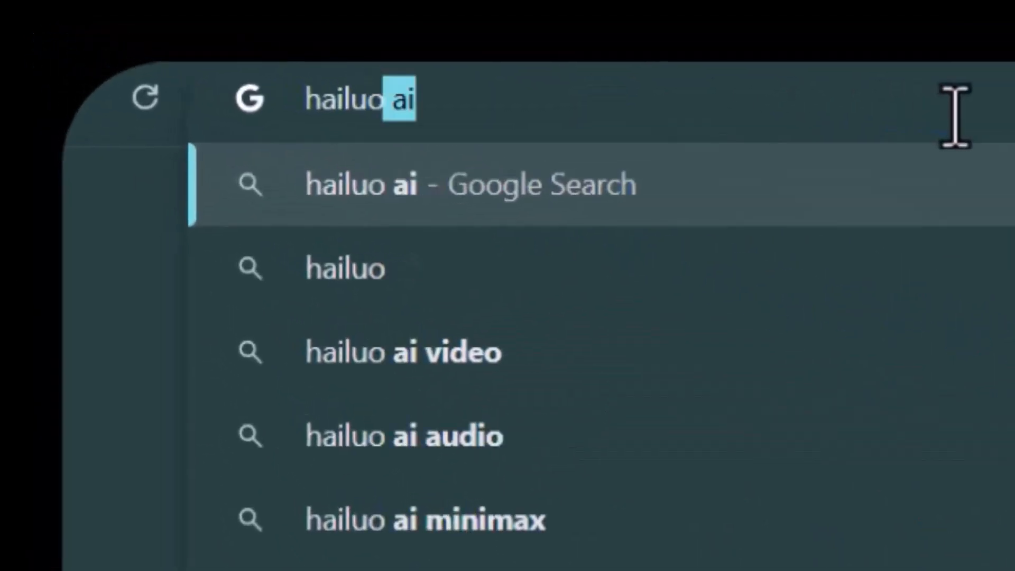
pyautogui.write('i')
pyautogui.press('Return')
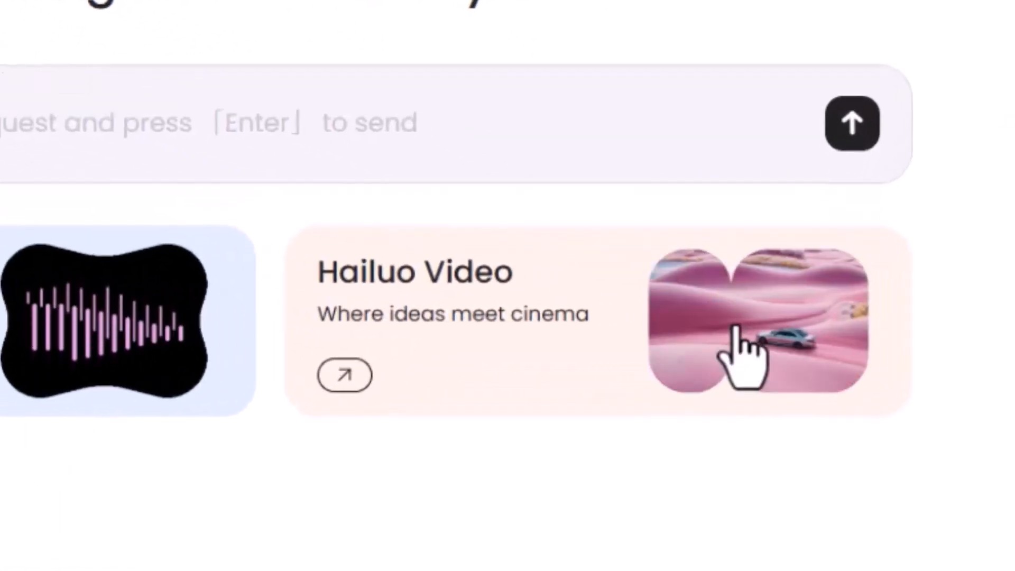
pyautogui.click(735, 327)
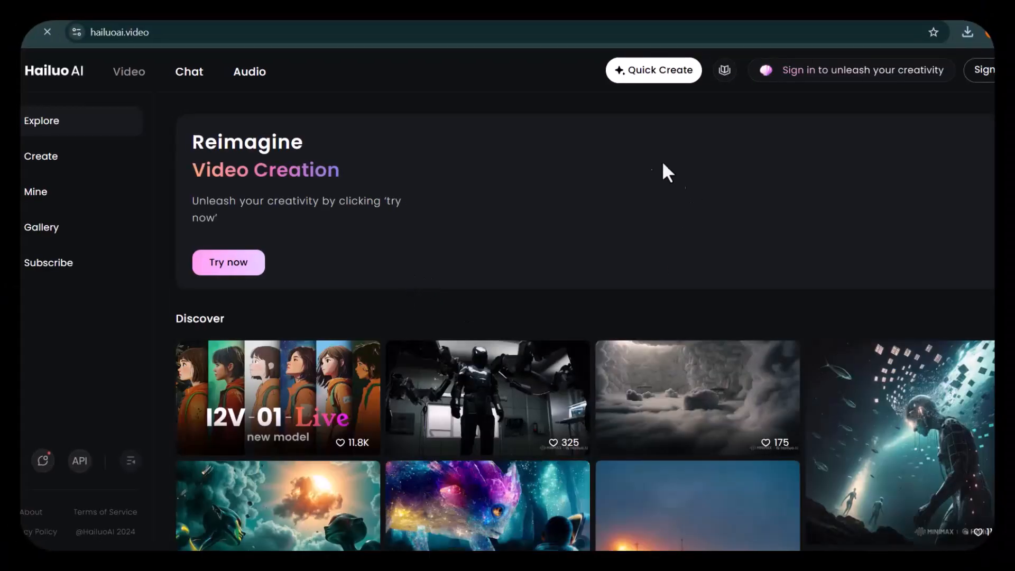
# Step: Browse the Discover videos, sign in to Hailuo AI with the suggested Google account and dismiss the Latest Updates announcement
pyautogui.scroll(-5, 662, 404)
pyautogui.scroll(-10, 654, 412)
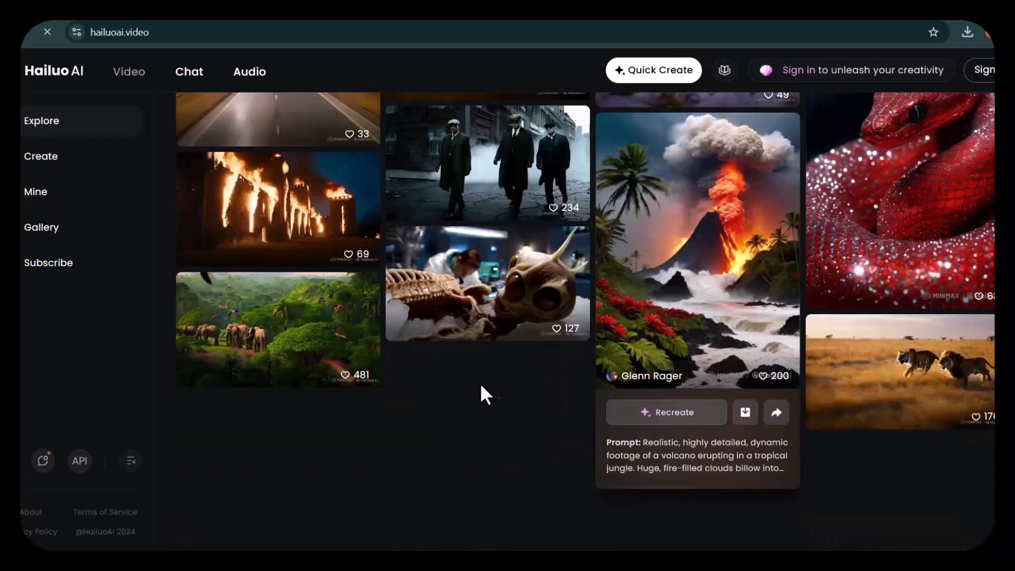
pyautogui.scroll(-10, 915, 228)
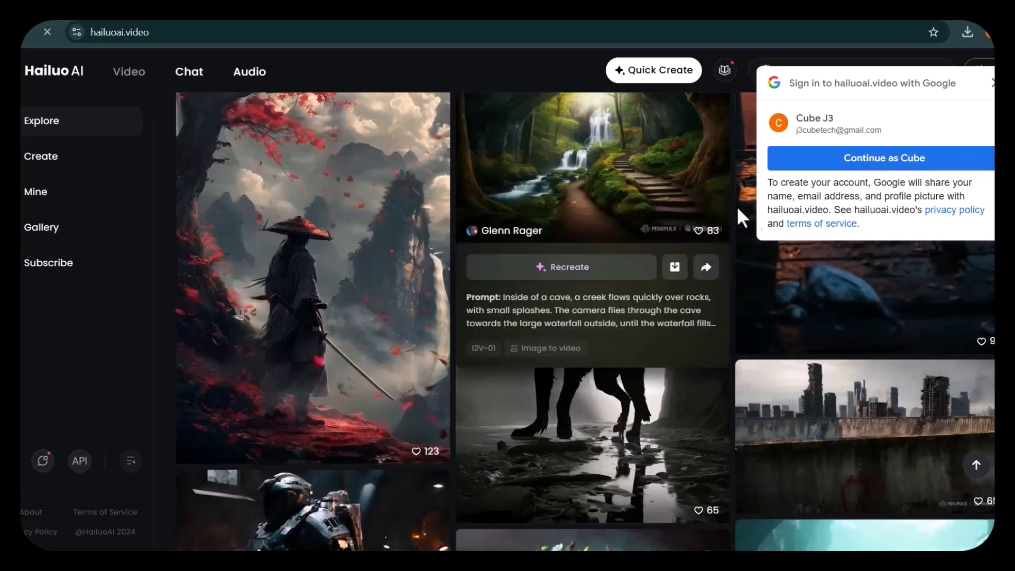
pyautogui.click(917, 165)
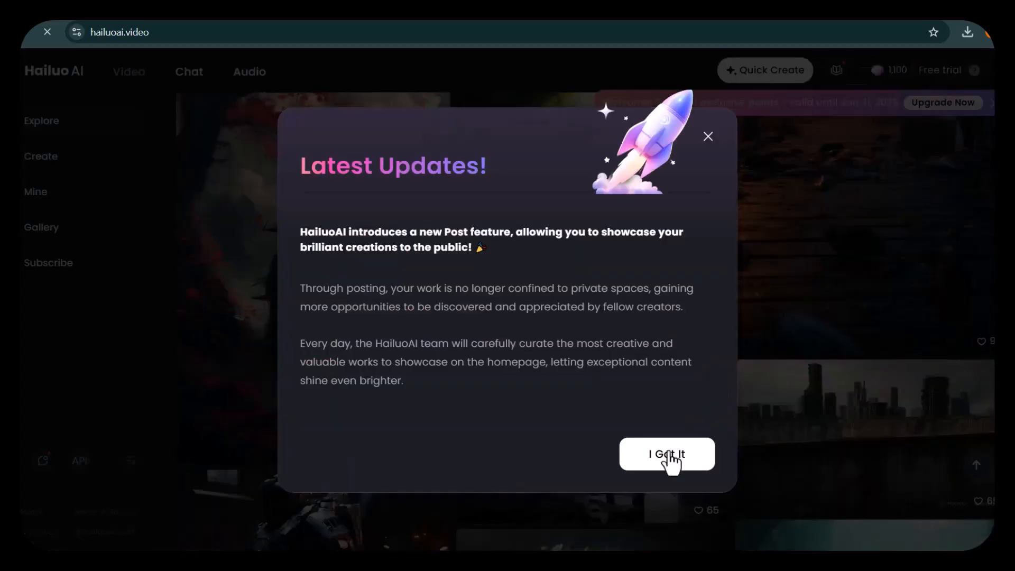
pyautogui.click(668, 455)
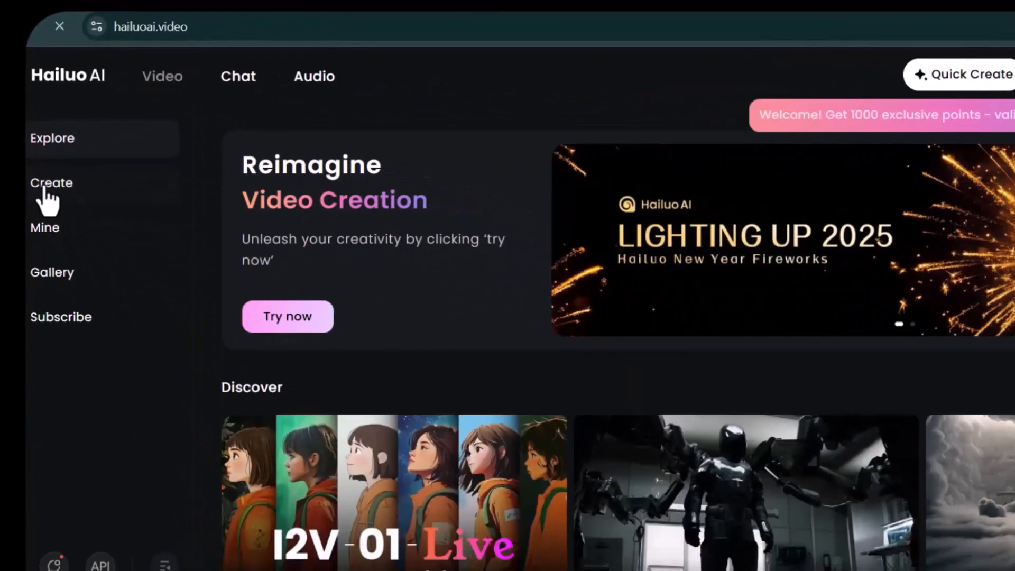
# Step: Go to Hailuo's video creation page and check the generation cost and the details of the available credits
pyautogui.click(79, 277)
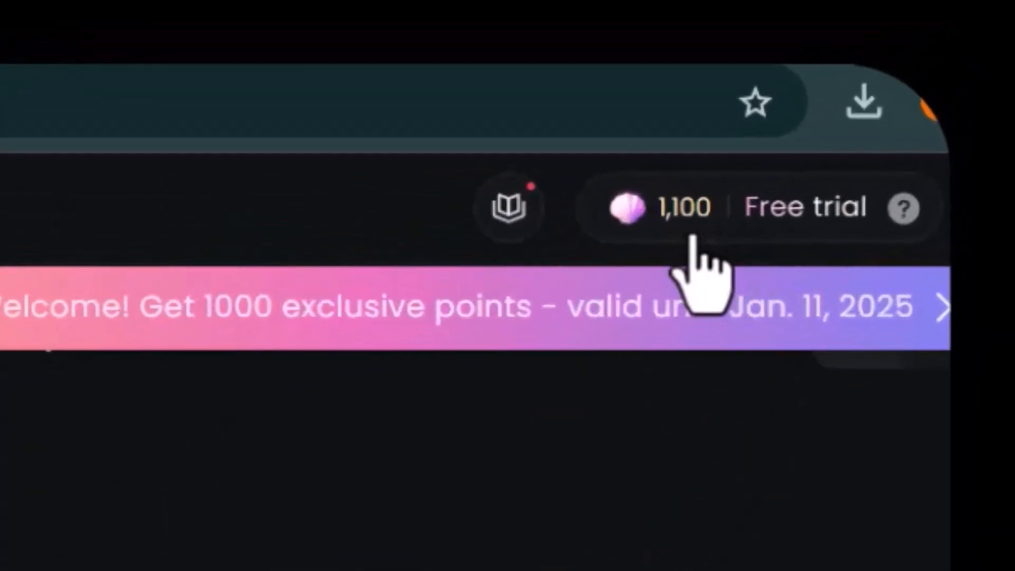
pyautogui.moveTo(911, 74)
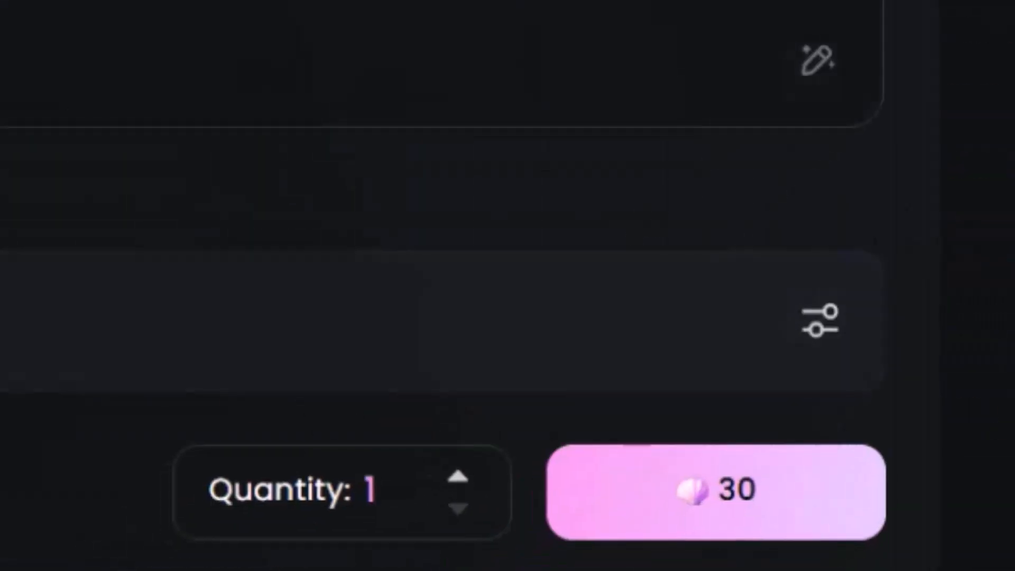
pyautogui.click(730, 472)
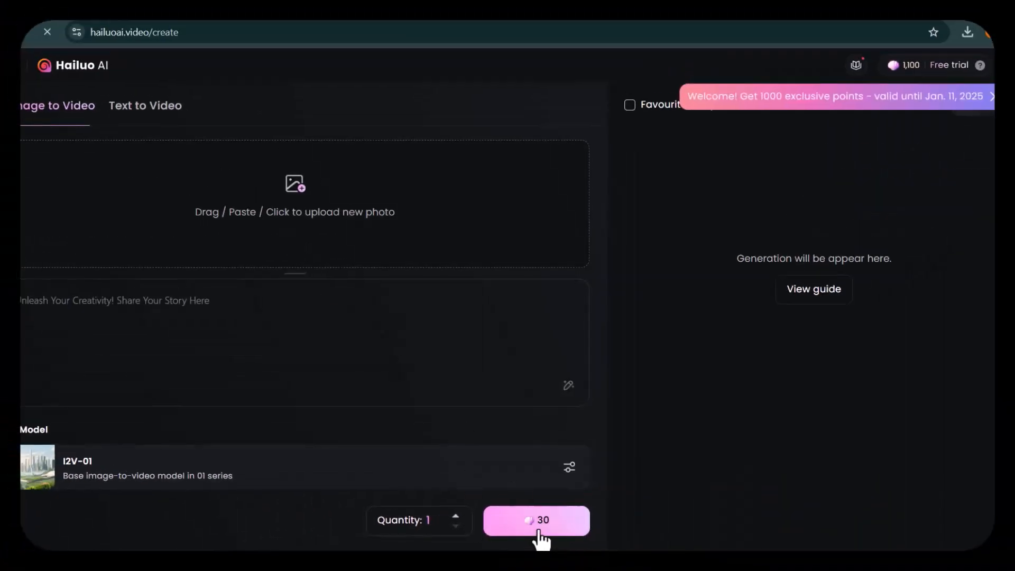
pyautogui.moveTo(906, 66)
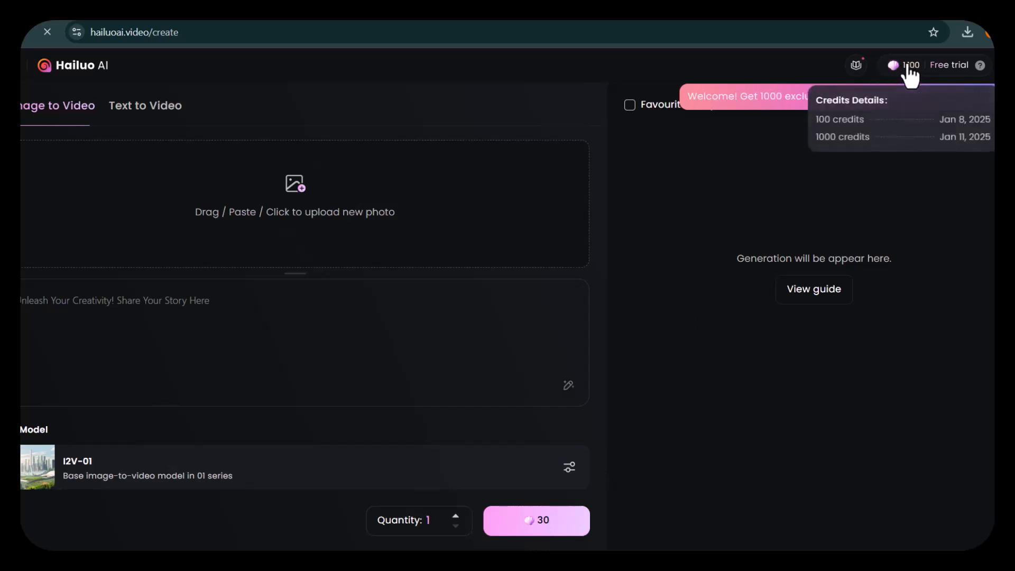
# Step: Upload the Scene 1 image Flux1.AI-2025-01-08 (1) from Downloads as the source photo for Image to Video
pyautogui.click(298, 201)
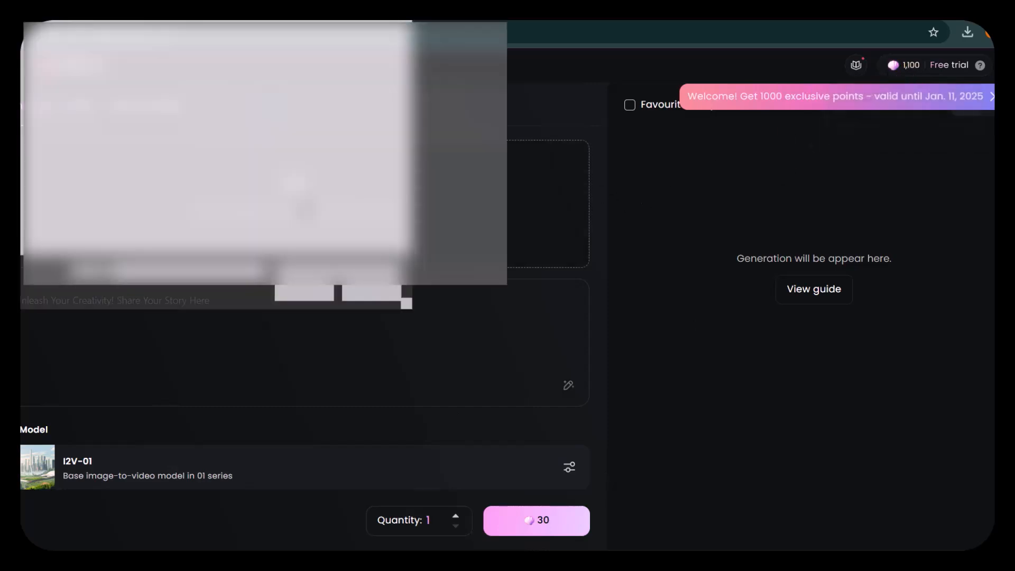
pyautogui.click(62, 108)
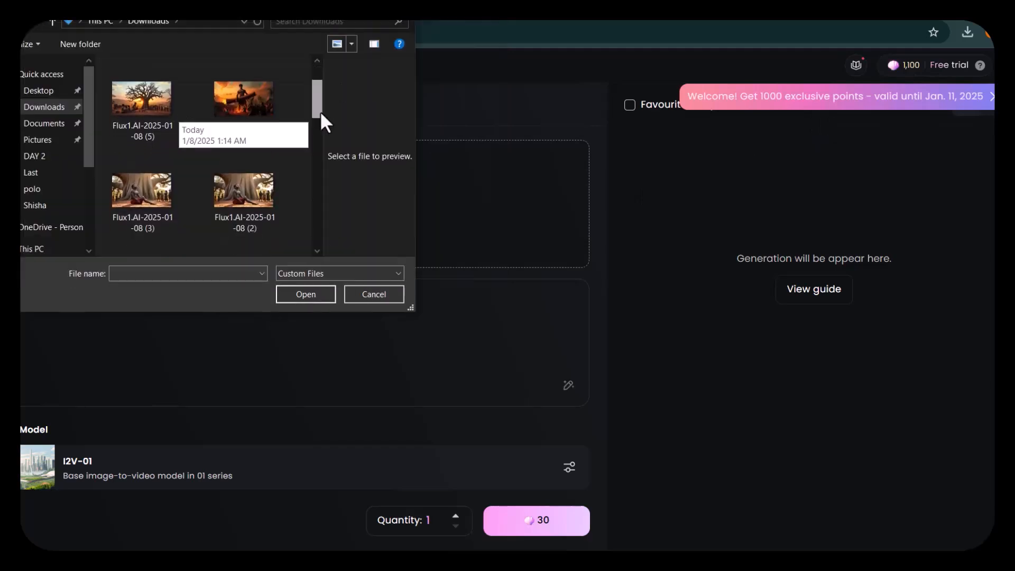
pyautogui.click(152, 194)
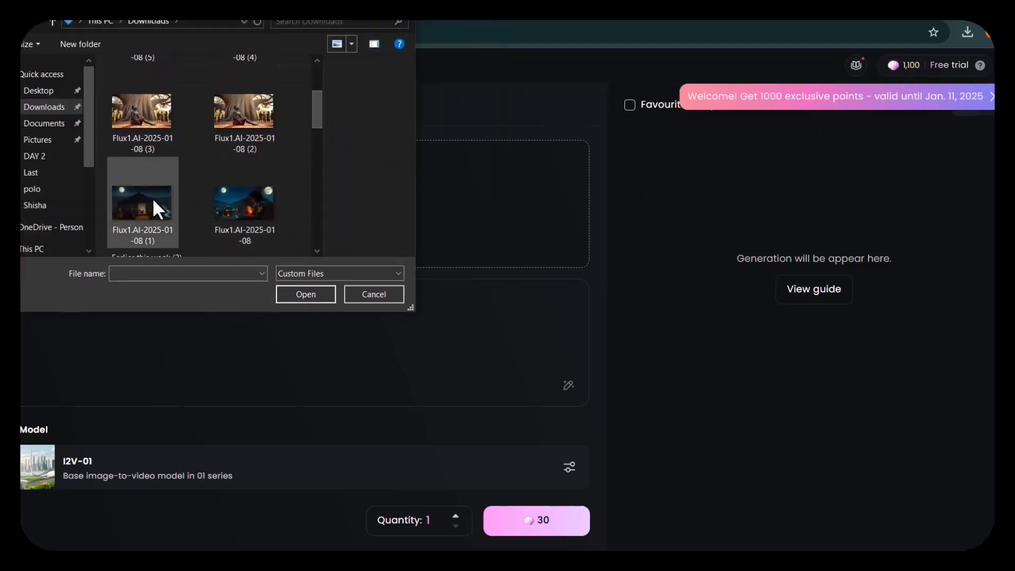
pyautogui.click(296, 295)
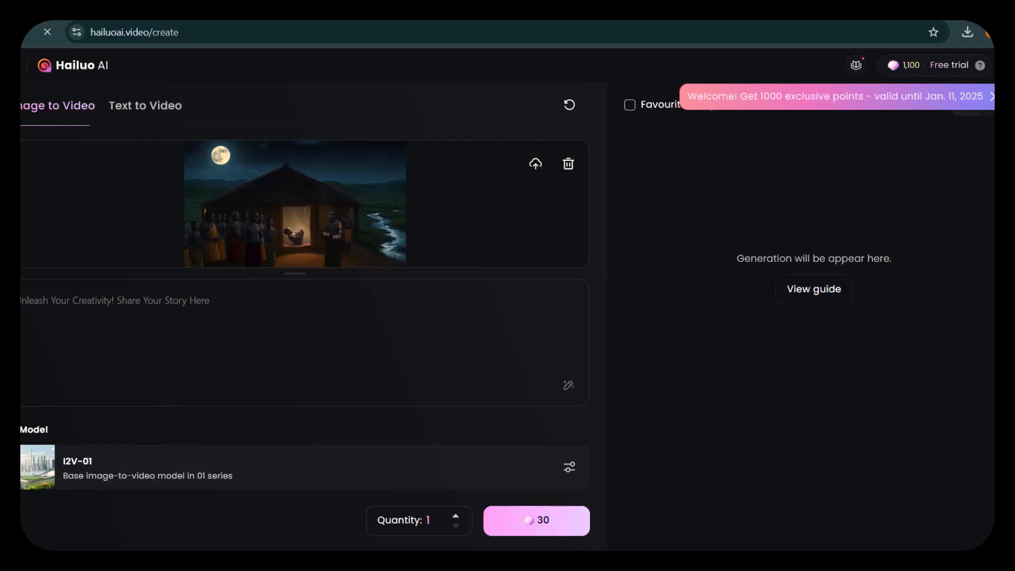
# Step: Copy the Scene 1 "The Birth of a Legend" video prompt from ChatGPT into Hailuo's video description and generate the video
pyautogui.hotkey('alt', 'Tab')
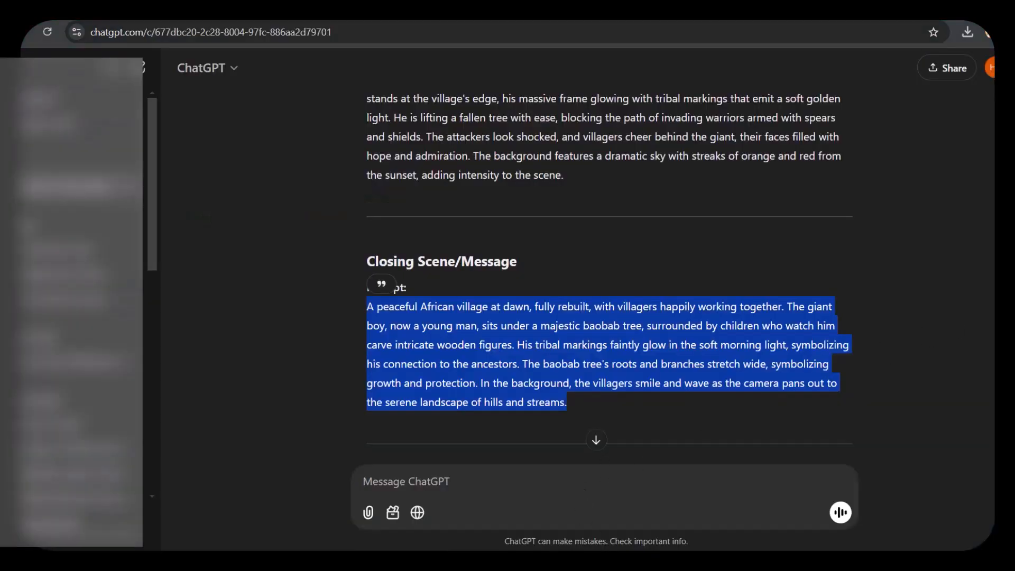
pyautogui.scroll(-5, 598, 438)
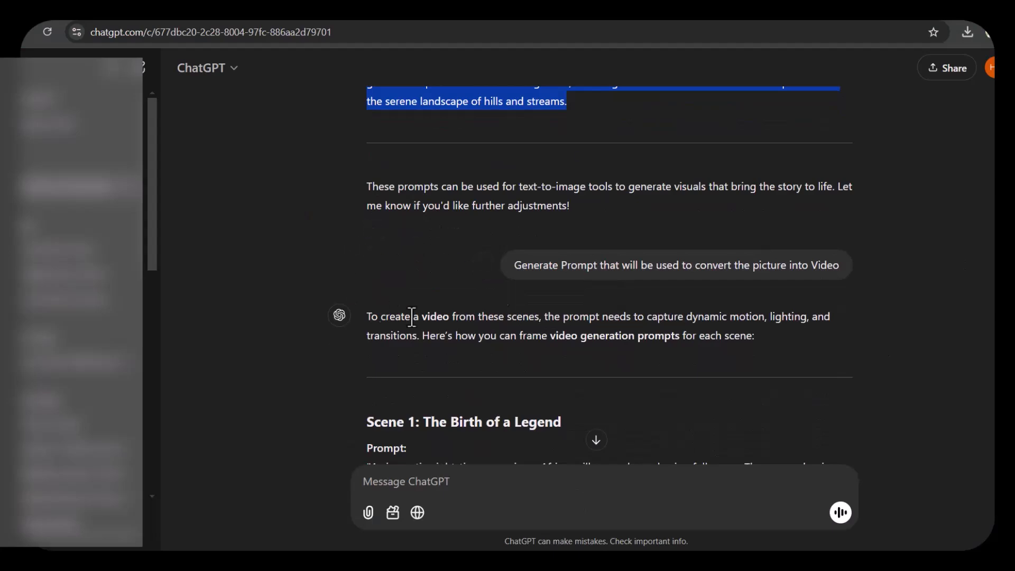
pyautogui.scroll(-4, 596, 423)
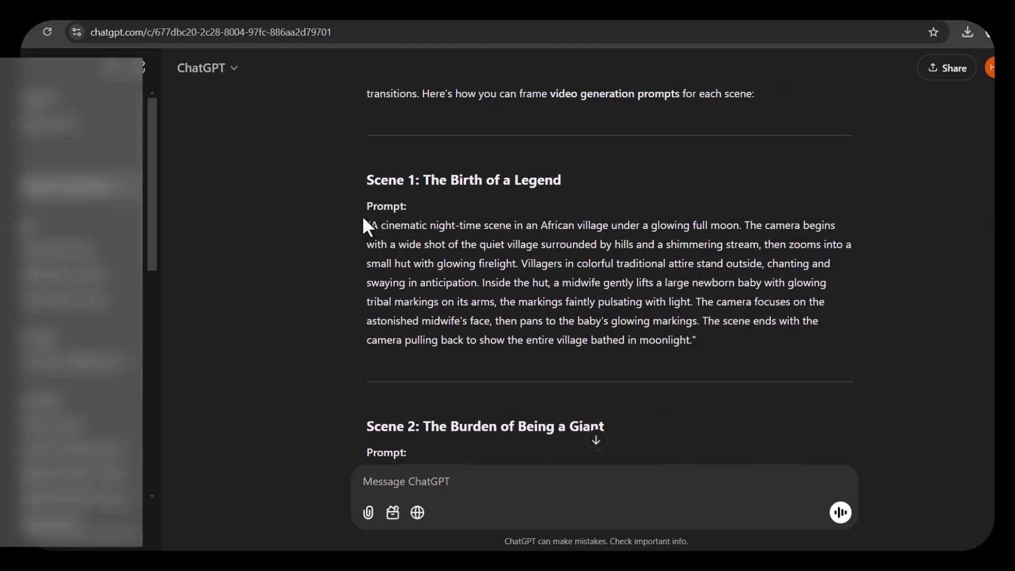
pyautogui.moveTo(378, 228); pyautogui.dragTo(668, 344)
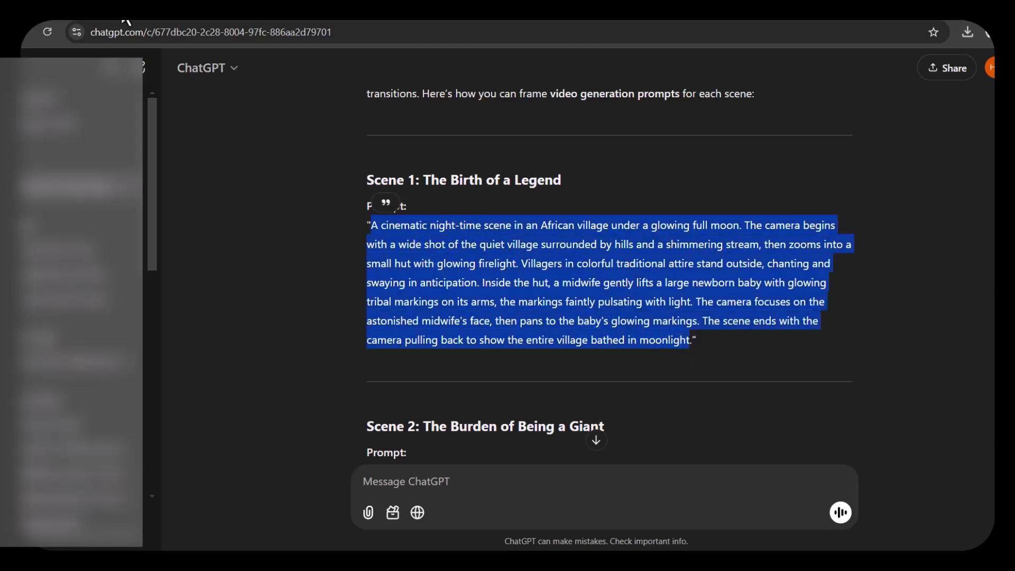
pyautogui.hotkey('alt', 'Tab')
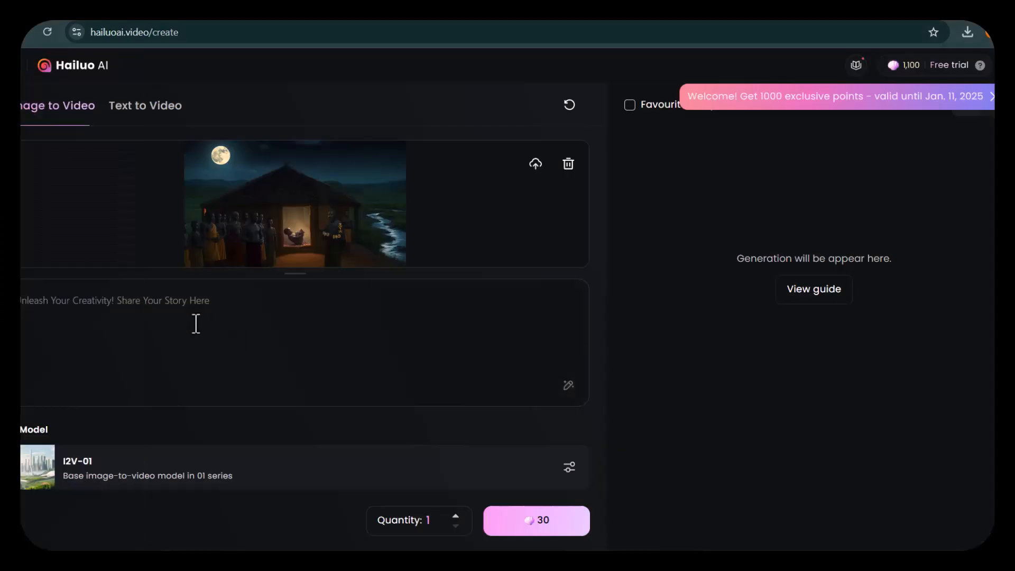
pyautogui.click(193, 320)
pyautogui.hotkey('ctrl', 'v')
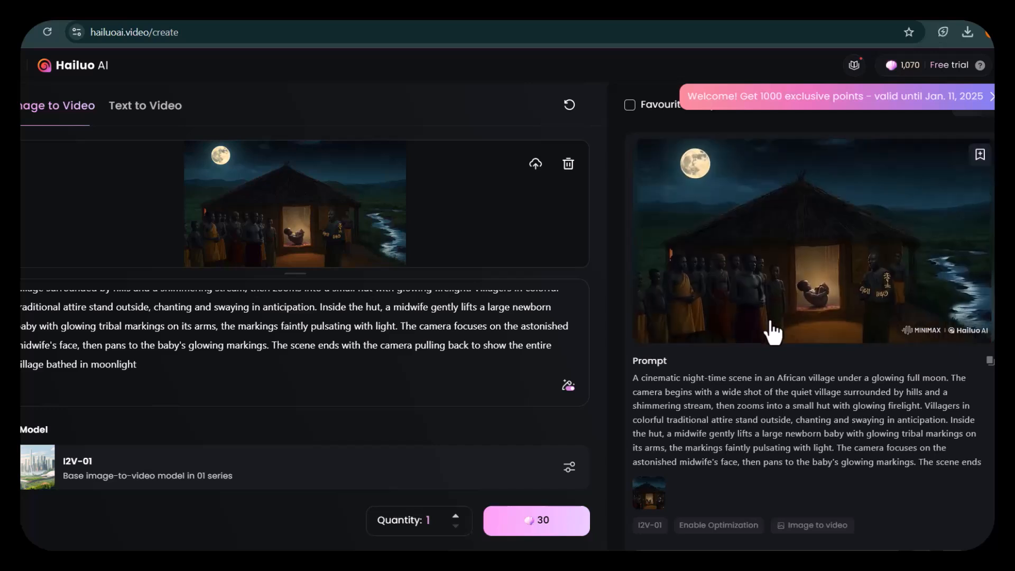
# Step: Download the generated Scene 1 video and copy the Scene 2 "The Burden of Being a Giant" video prompt from ChatGPT
pyautogui.rightClick(840, 288)
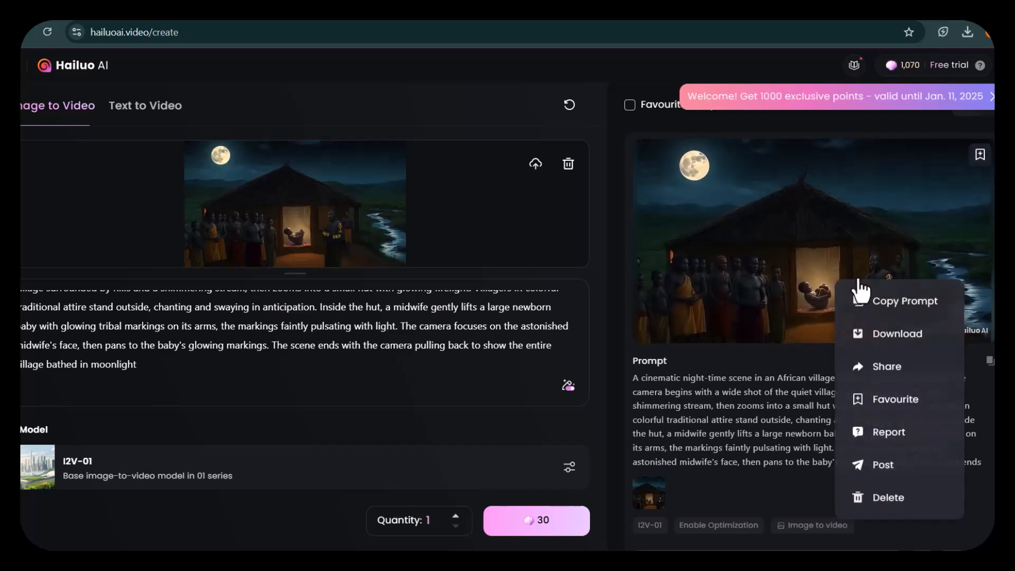
pyautogui.click(894, 345)
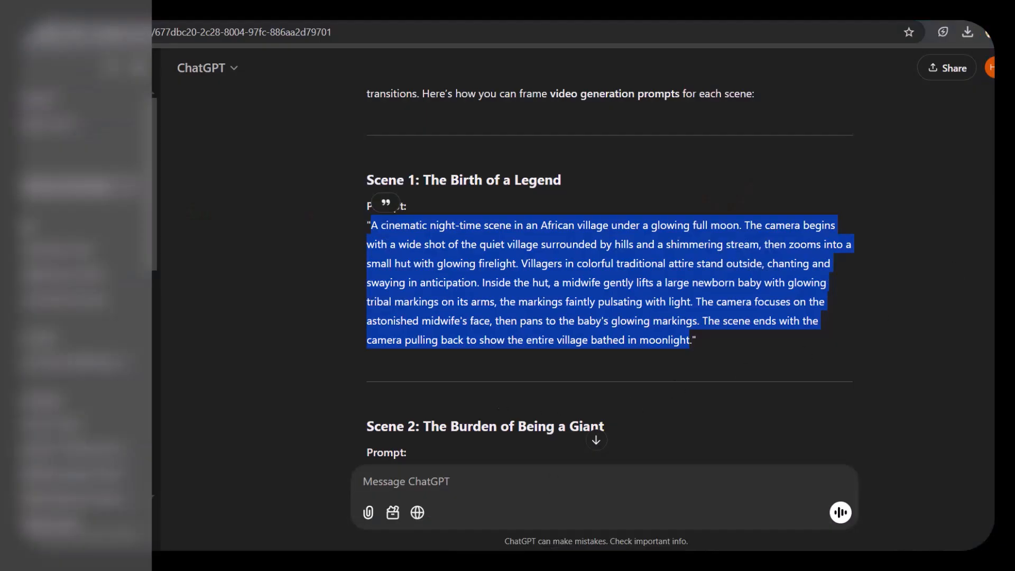
pyautogui.scroll(-4, 398, 228)
pyautogui.moveTo(371, 246); pyautogui.dragTo(588, 364)
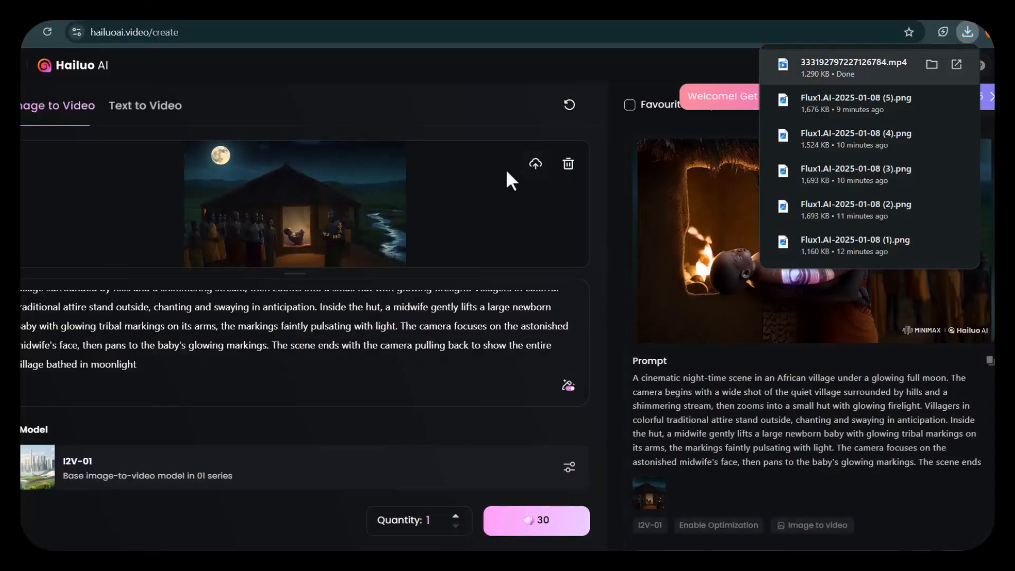
# Step: Replace Hailuo's source photo with the Scene 2 image of the boy sitting under the baobab tree from Downloads
pyautogui.click(575, 172)
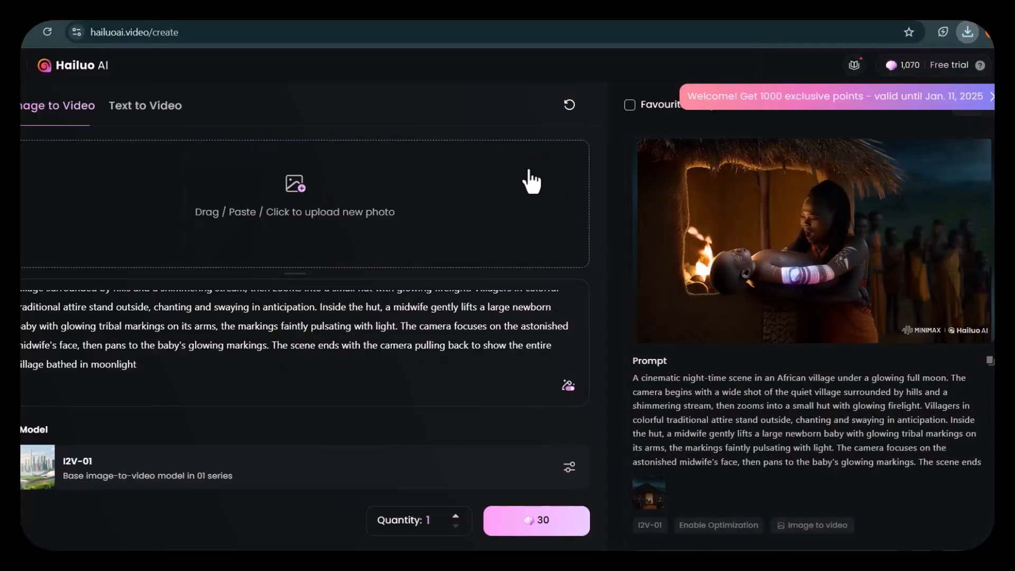
pyautogui.click(295, 196)
pyautogui.scroll(-1, 317, 113)
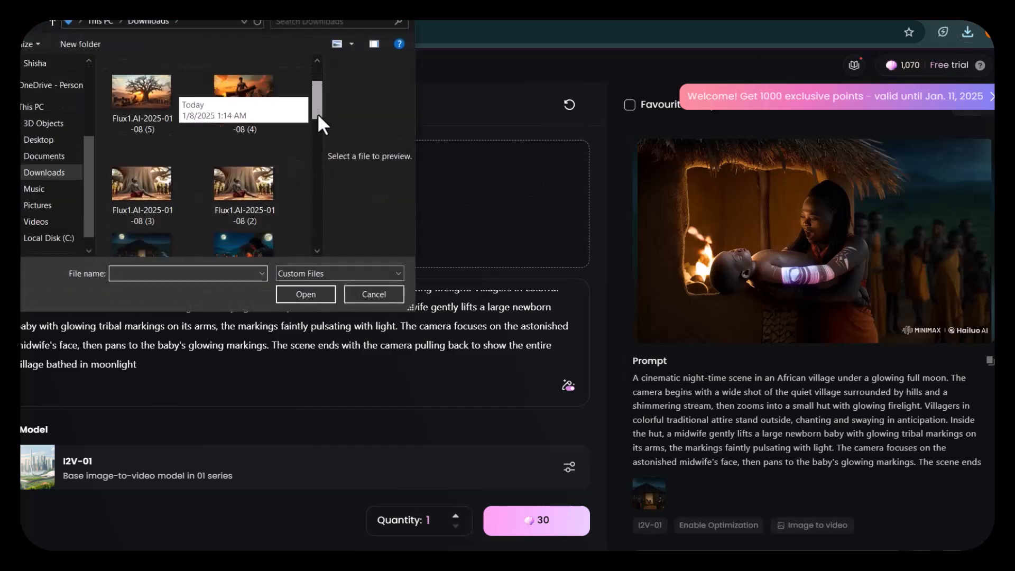
pyautogui.scroll(2, 318, 126)
pyautogui.click(150, 170)
pyautogui.click(306, 294)
# Step: Generate the Scene 2 video with the copied ChatGPT prompt as its description and download the result
pyautogui.moveTo(181, 365); pyautogui.dragTo(78, 299)
pyautogui.hotkey('ctrl', 'v')
pyautogui.click(535, 519)
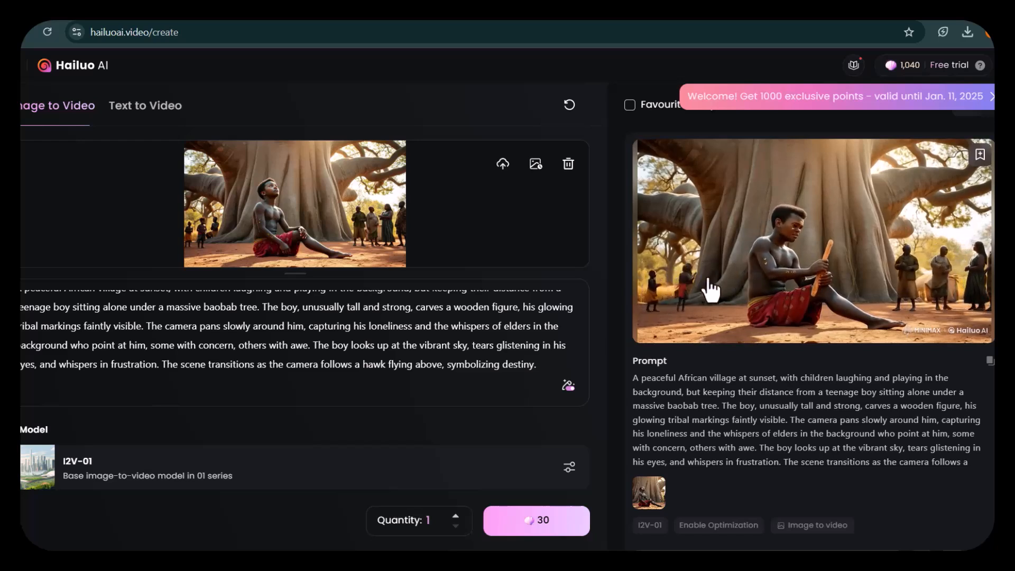
pyautogui.rightClick(688, 306)
pyautogui.click(750, 353)
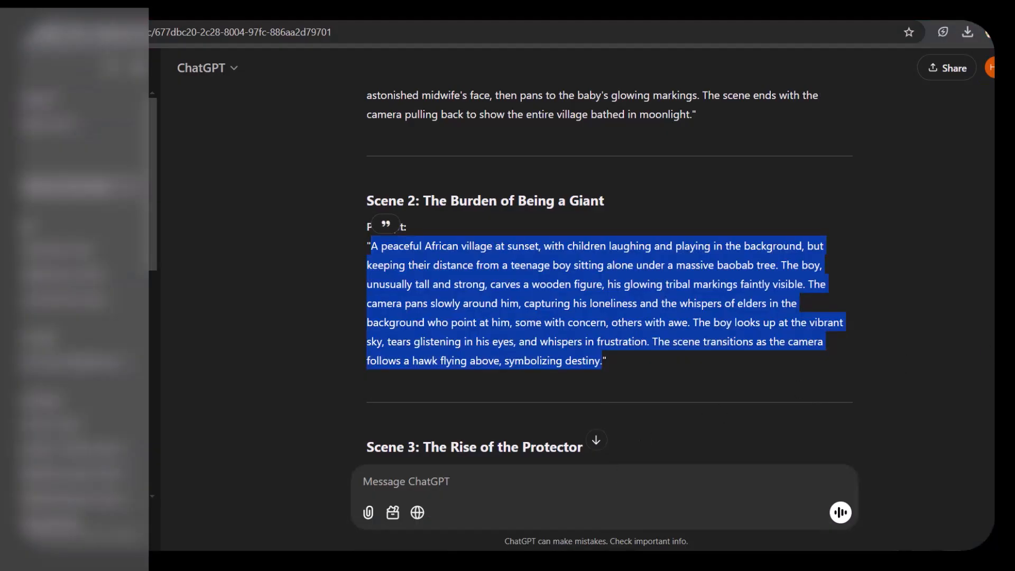
# Step: Replace Hailuo's video description with the Scene 3 "The Rise of the Protector" prompt from ChatGPT
pyautogui.scroll(-4, 812, 276)
pyautogui.moveTo(369, 259); pyautogui.dragTo(728, 376)
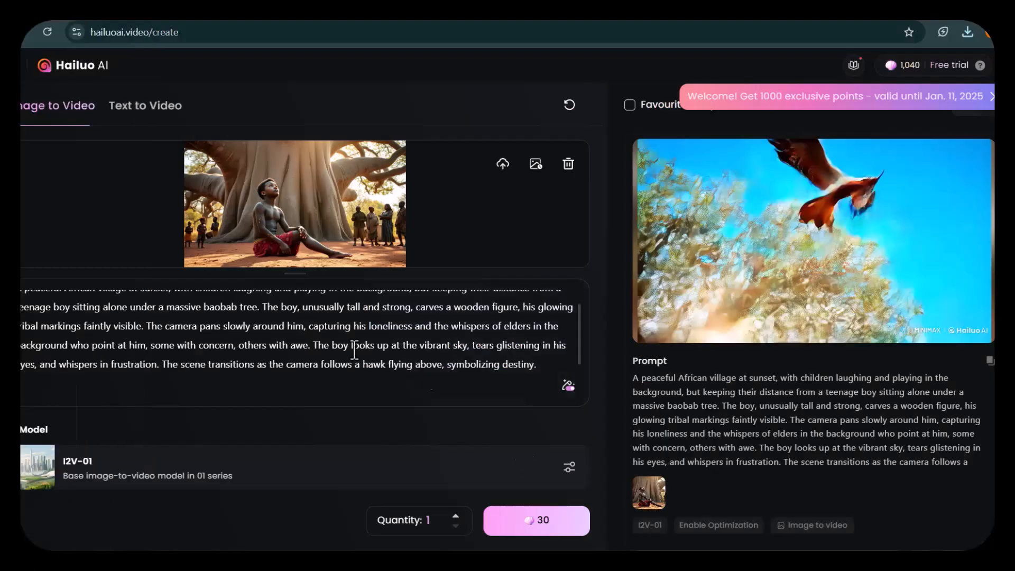
pyautogui.hotkey('ctrl', 'a')
pyautogui.hotkey('ctrl', 'v')
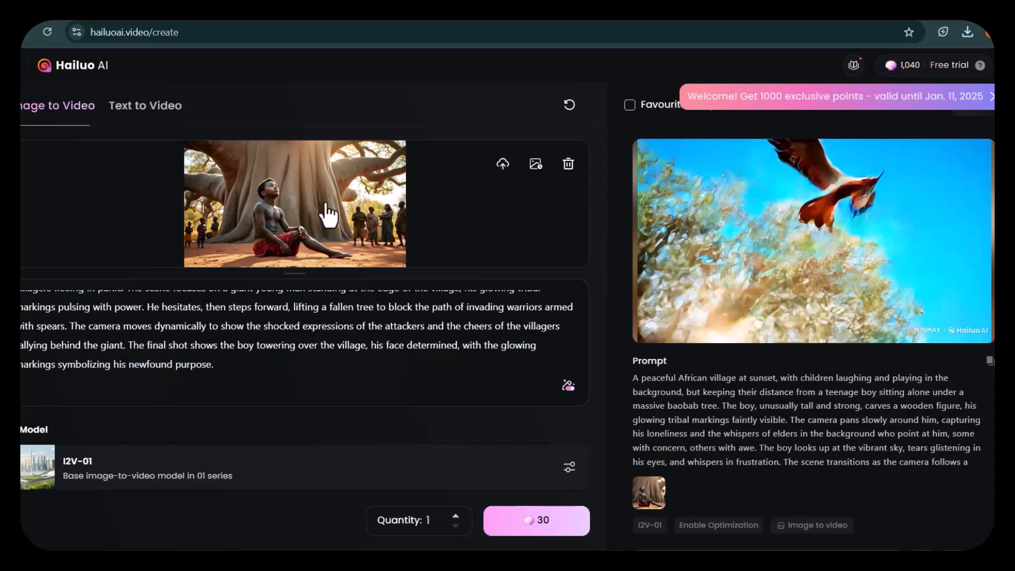
# Step: Replace the source photo with the Scene 3 image Flux1.AI-2025-01-08 (4) from Downloads
pyautogui.click(568, 165)
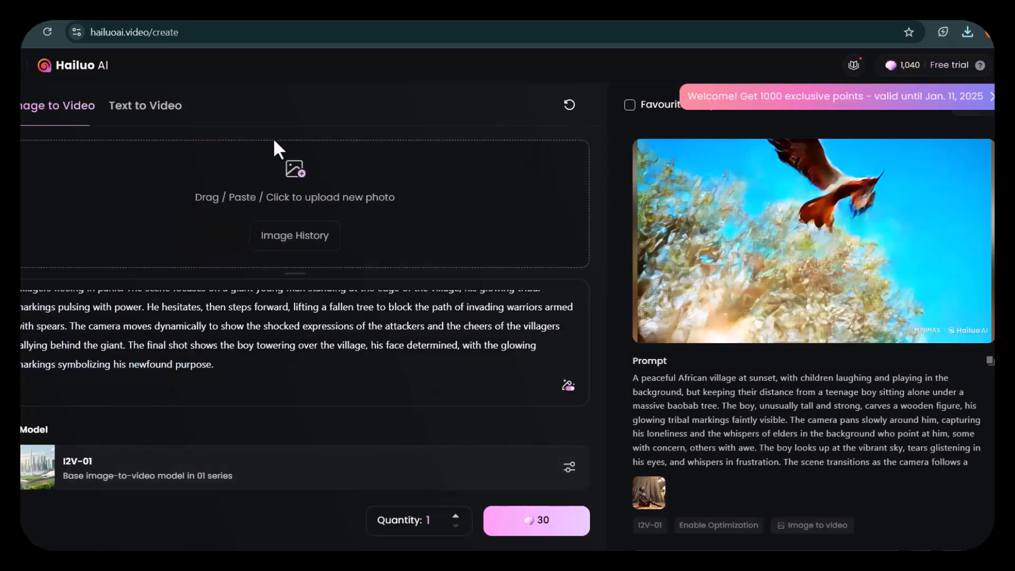
pyautogui.click(309, 185)
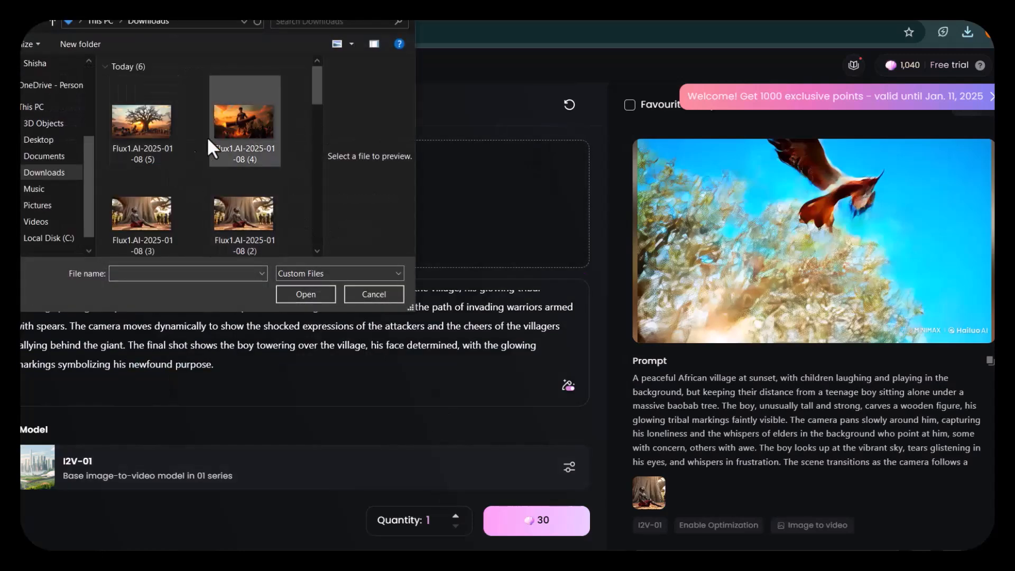
pyautogui.click(245, 122)
pyautogui.click(306, 294)
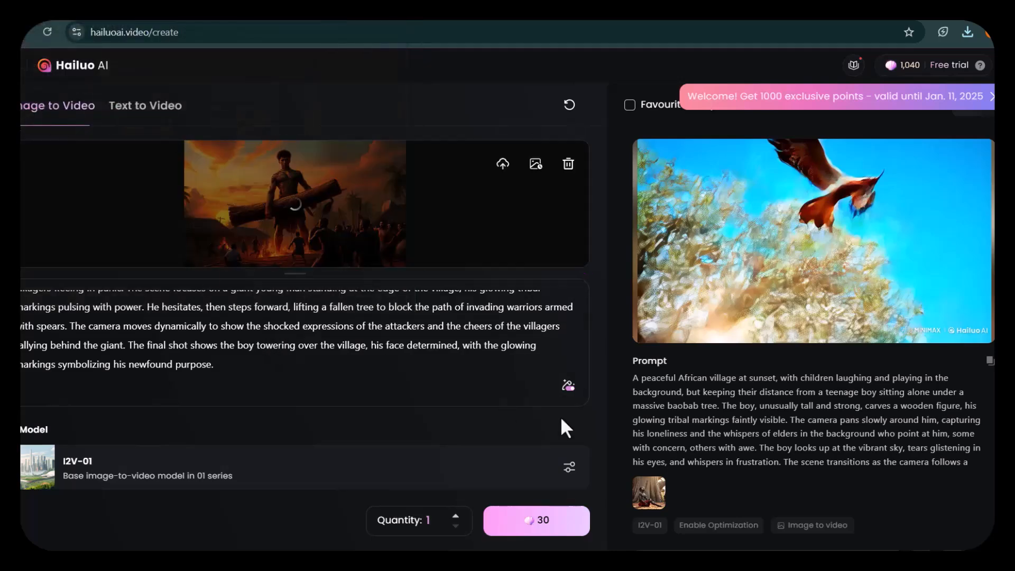
# Step: Generate the Scene 3 video and download the result
pyautogui.scroll(2, 357, 376)
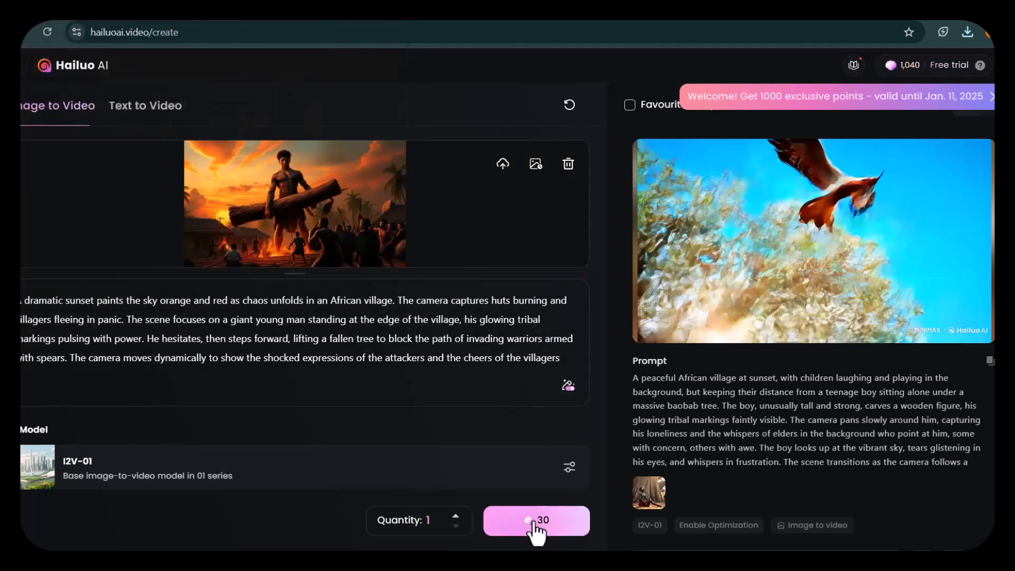
pyautogui.click(330, 237)
pyautogui.click(971, 108)
pyautogui.click(537, 529)
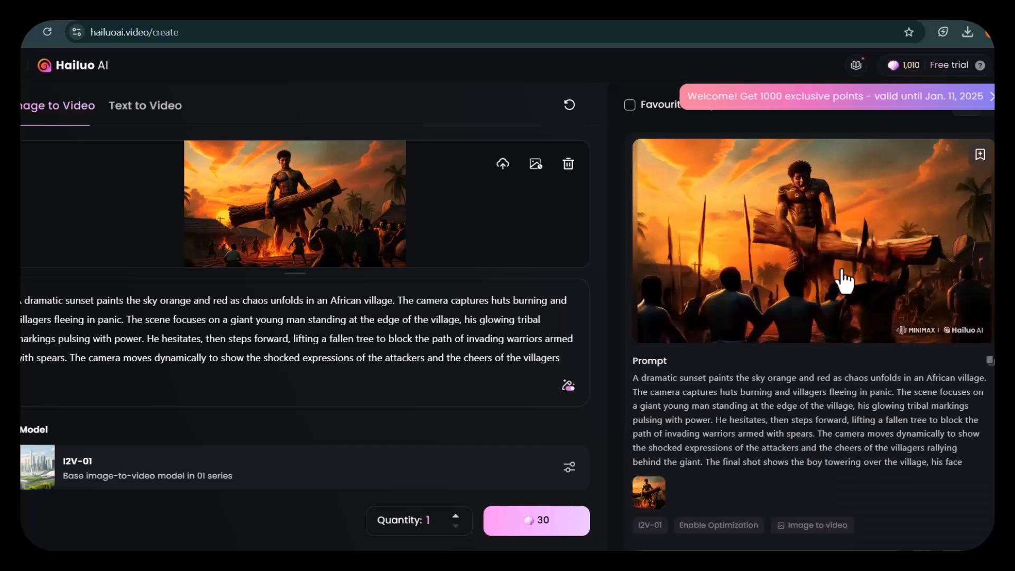
pyautogui.rightClick(846, 280)
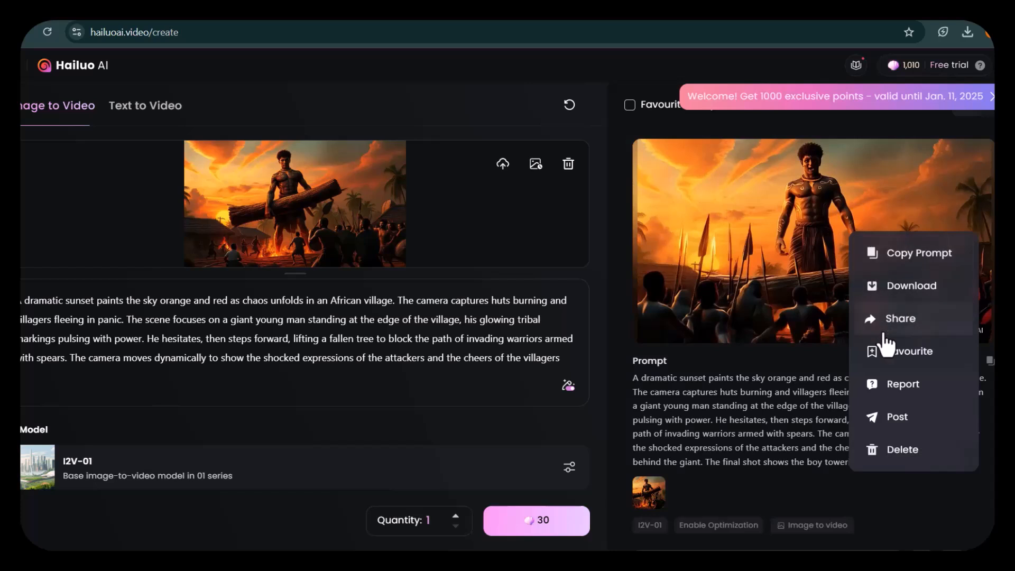
pyautogui.click(898, 290)
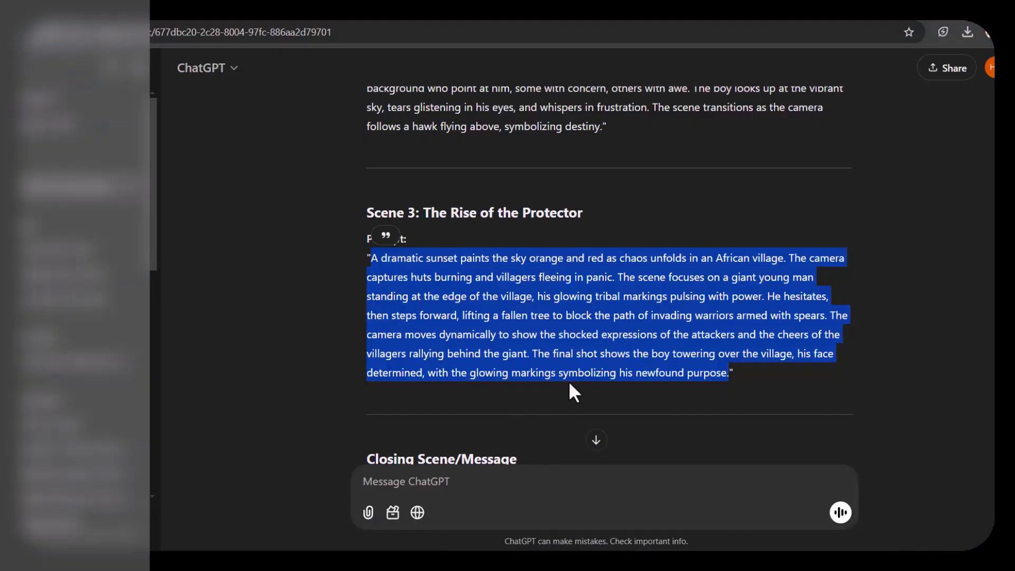
# Step: Copy the Closing Scene/Message video prompt from the ChatGPT conversation
pyautogui.scroll(-7, 569, 384)
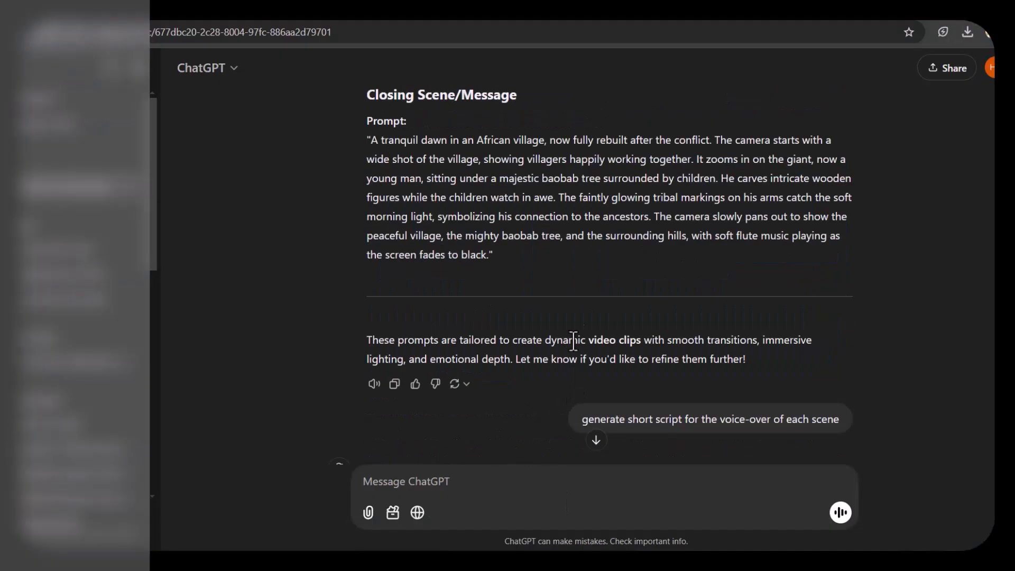
pyautogui.scroll(3, 528, 258)
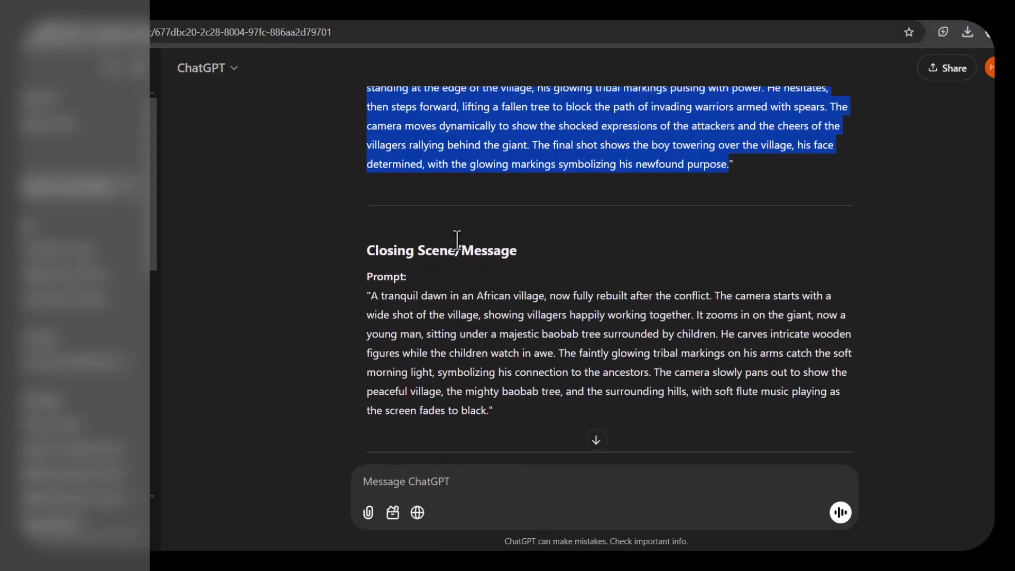
pyautogui.moveTo(373, 301); pyautogui.dragTo(474, 407)
pyautogui.hotkey('ctrl', 'c')
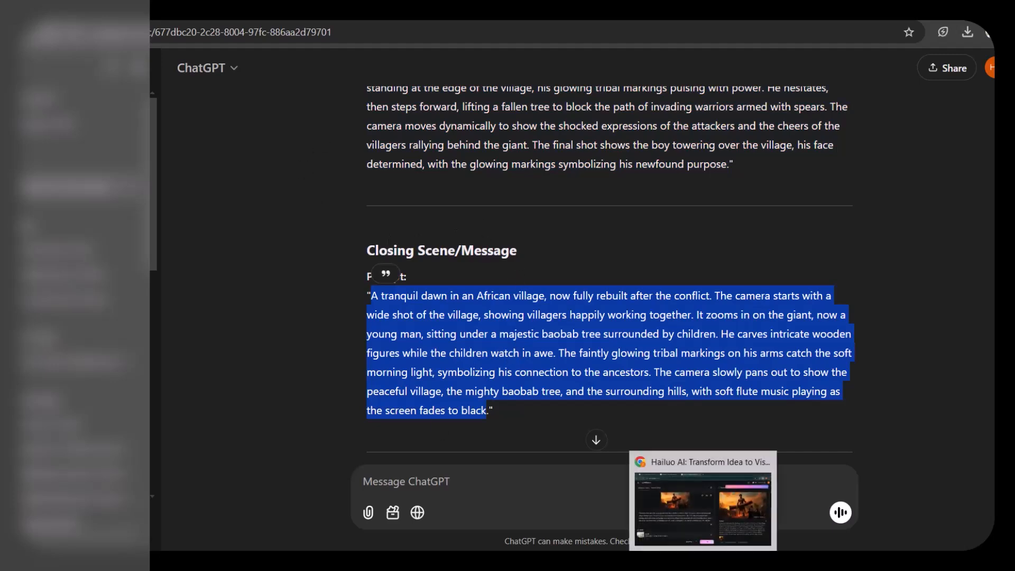
# Step: Switch to Hailuo AI and replace the source photo with the closing scene image Flux1.AI-2025-01-08 (5) from Downloads
pyautogui.click(704, 561)
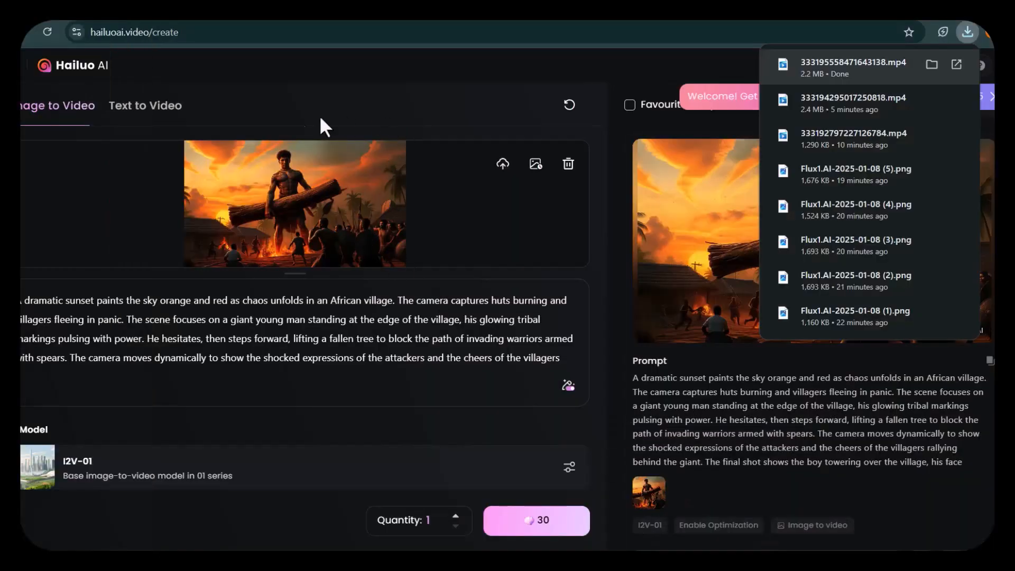
pyautogui.click(569, 163)
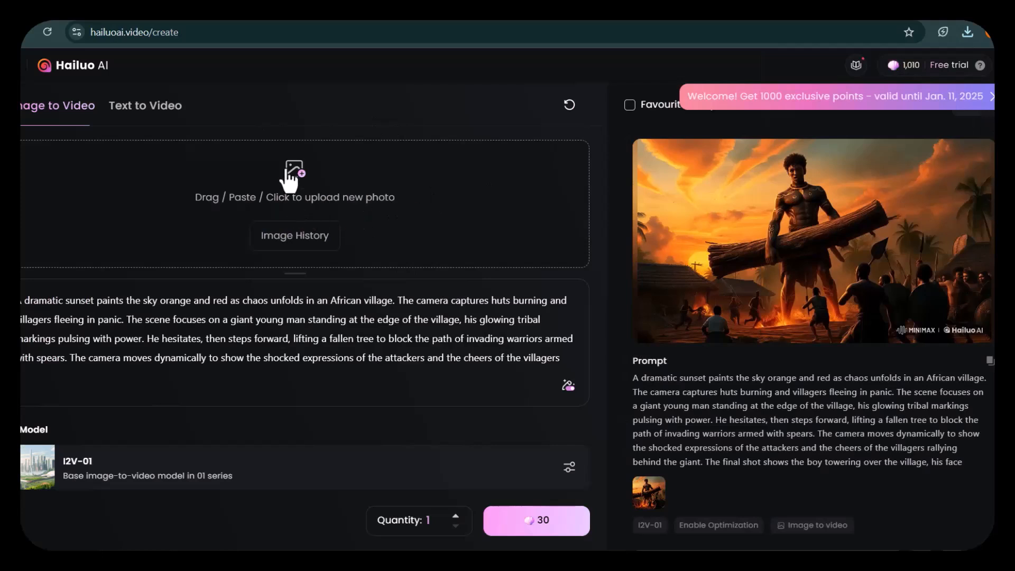
pyautogui.click(324, 197)
pyautogui.click(135, 125)
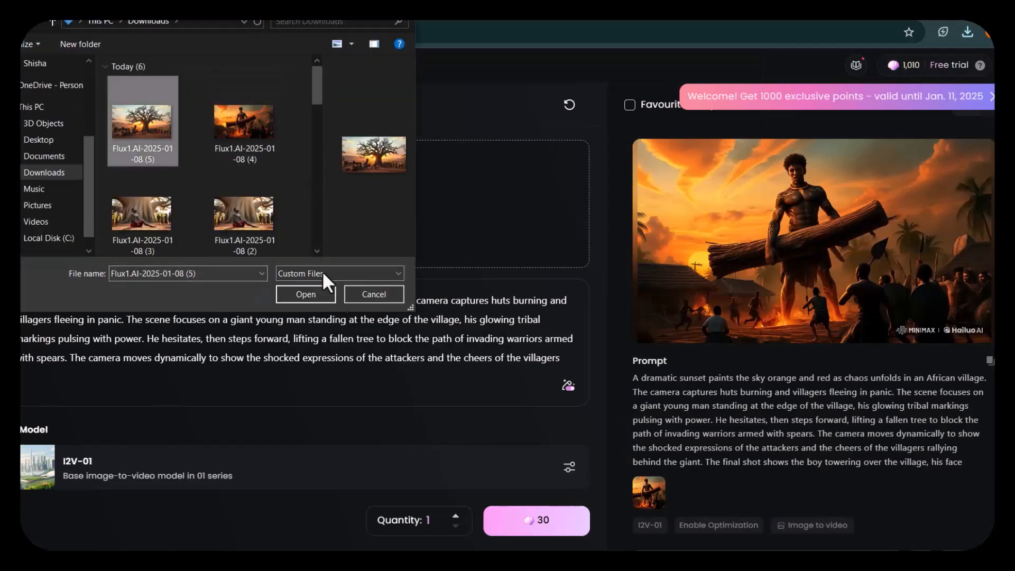
pyautogui.click(305, 294)
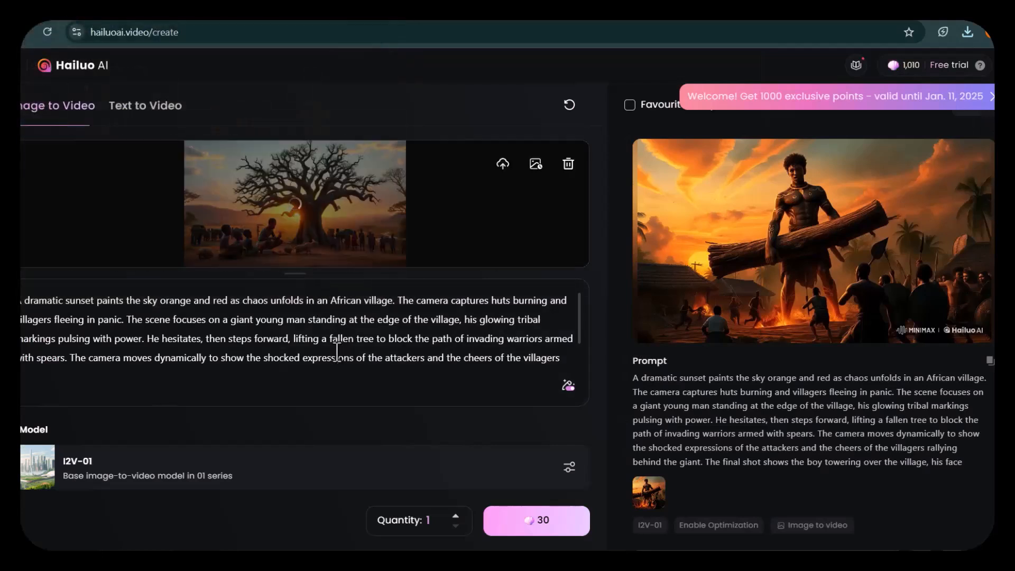
# Step: Generate the closing scene video with the copied Closing Scene/Message prompt as its description and download the result
pyautogui.hotkey('ctrl', 'a')
pyautogui.hotkey('ctrl', 'v')
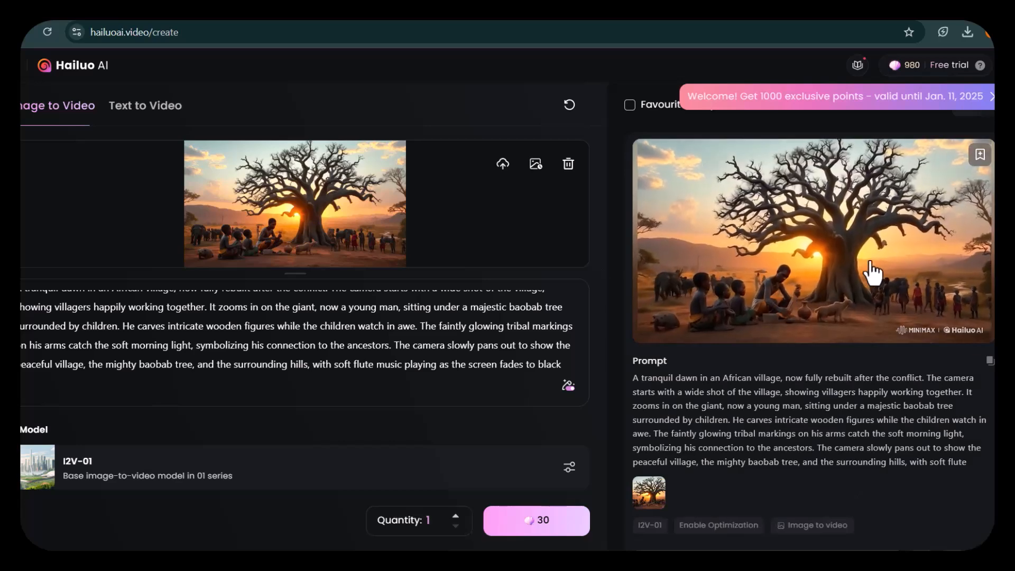
pyautogui.rightClick(809, 255)
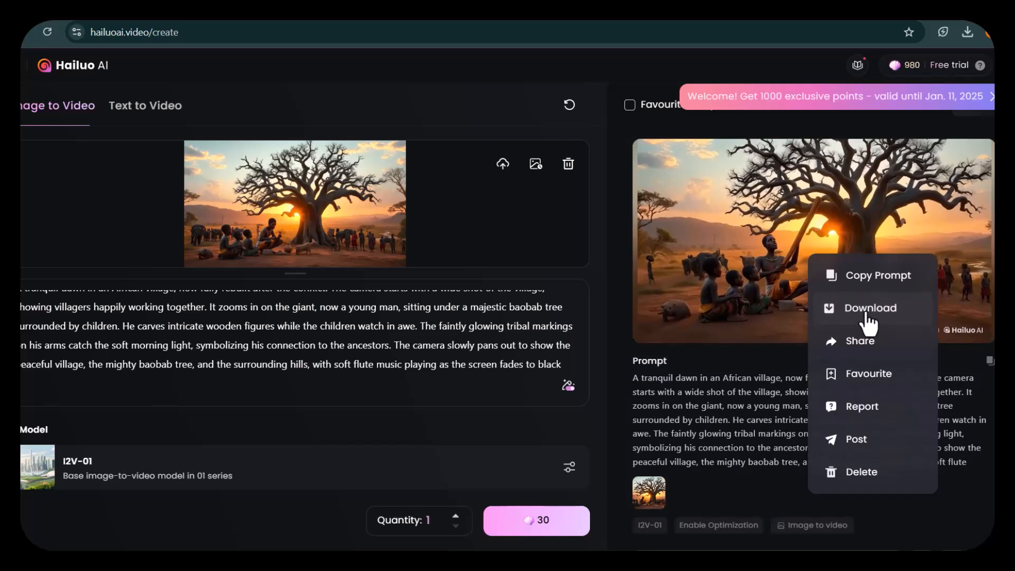
pyautogui.click(867, 312)
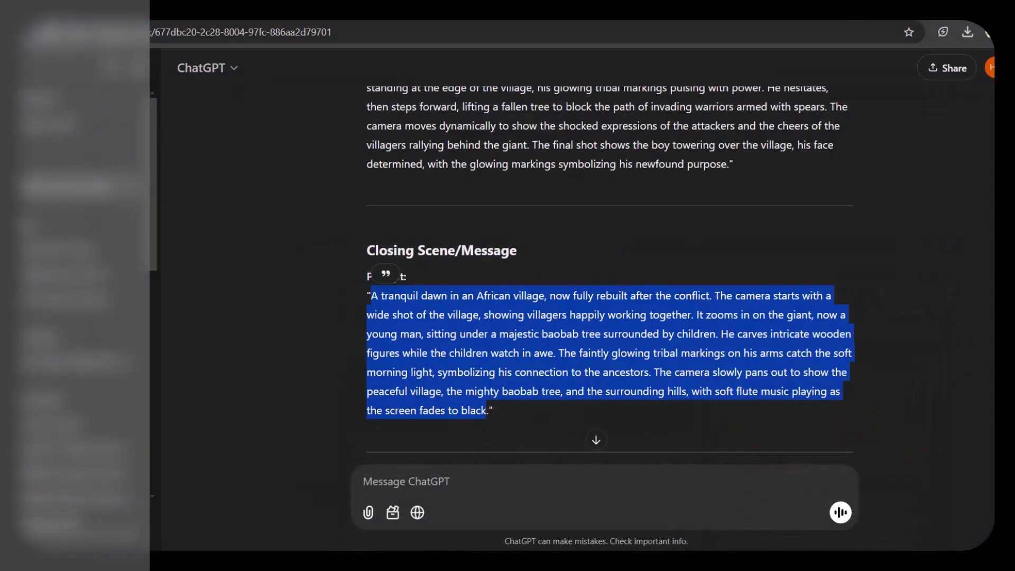
# Step: Copy the shortened Scene 1 "The Birth of a Legend" voice-over script from the ChatGPT conversation
pyautogui.scroll(-10, 610, 270)
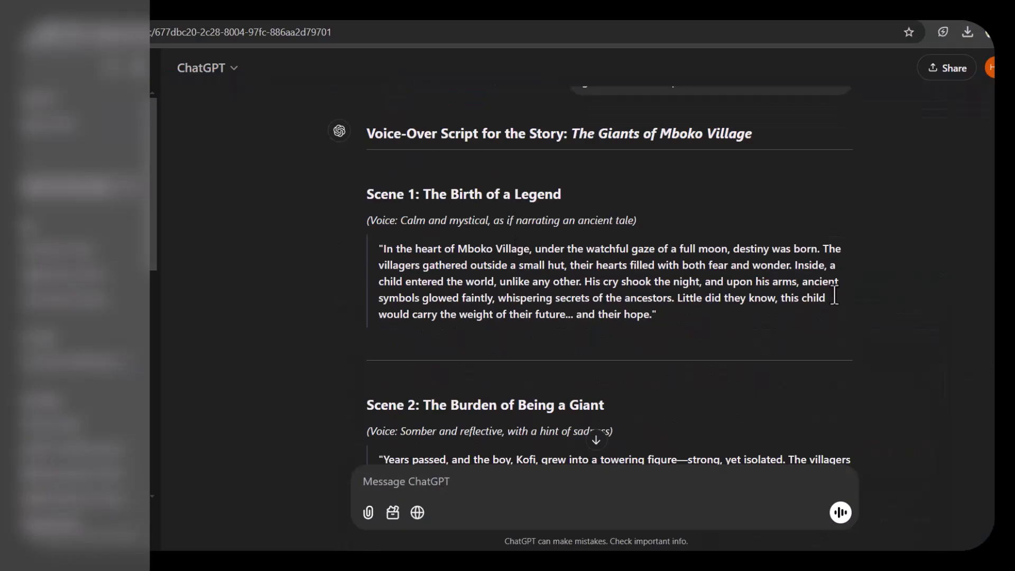
pyautogui.scroll(-15, 611, 270)
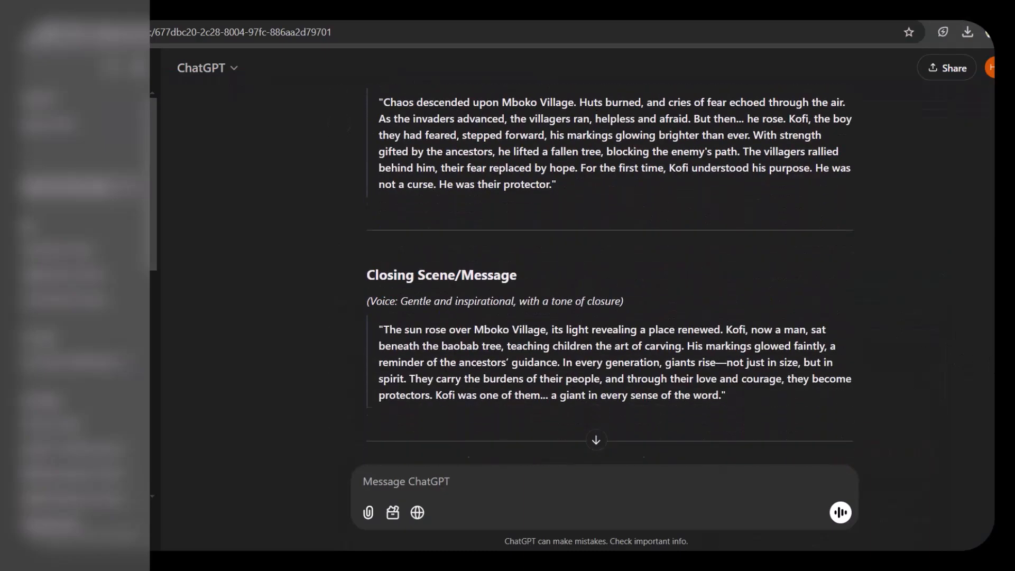
pyautogui.scroll(-3, 668, 347)
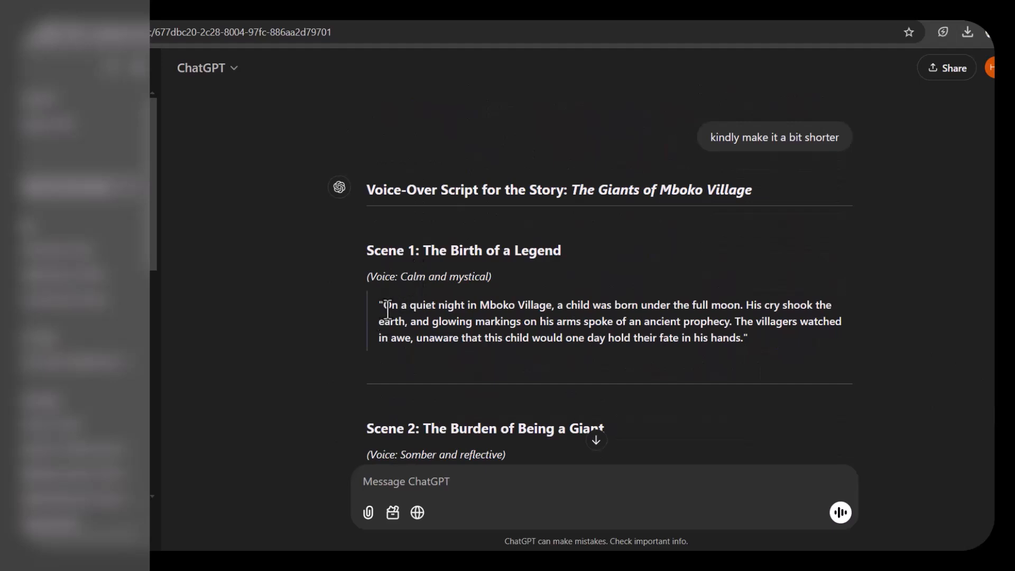
pyautogui.moveTo(387, 309); pyautogui.dragTo(479, 336)
pyautogui.moveTo(388, 306); pyautogui.dragTo(725, 346)
pyautogui.hotkey('ctrl', 'c')
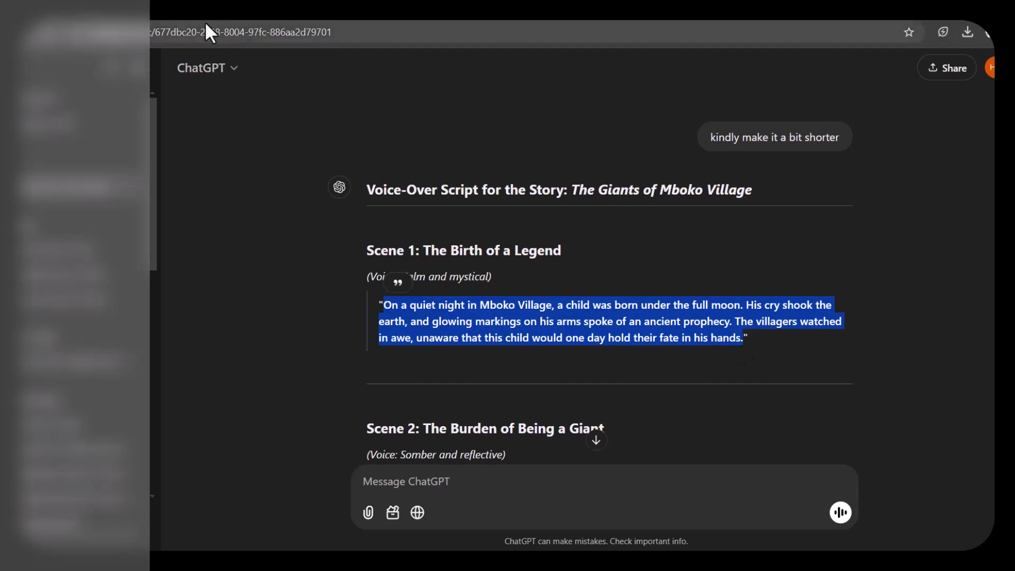
# Step: Go to ElevenLabs in a new browser tab, sign up for free with a Google account and skip the onboarding questions
pyautogui.hotkey('ctrl', 't')
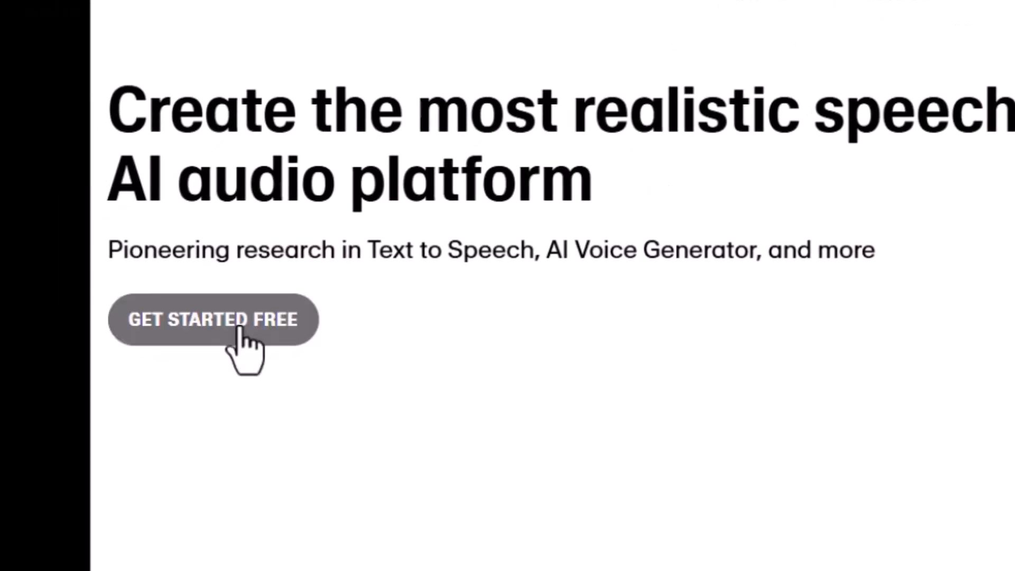
pyautogui.click(239, 328)
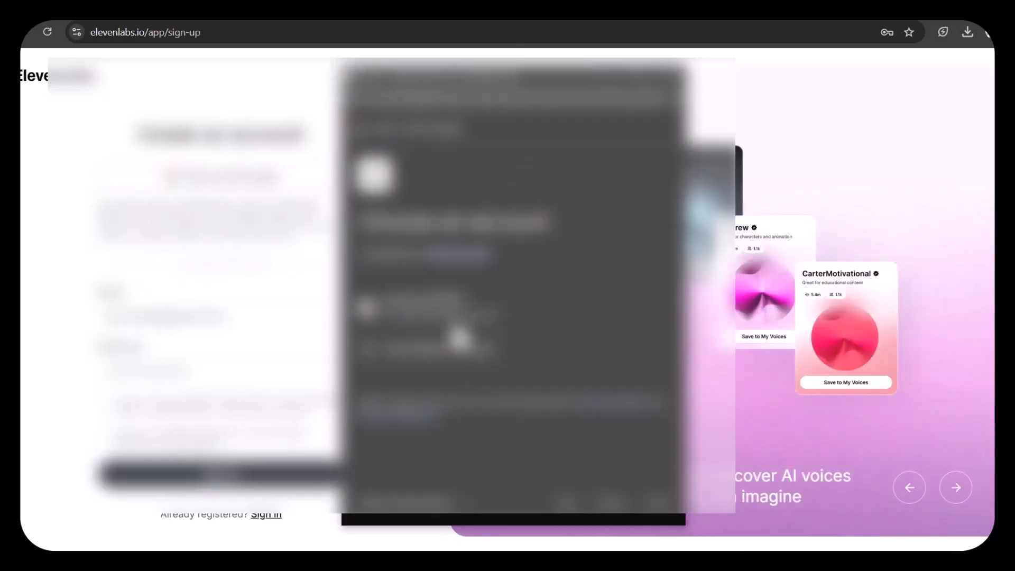
pyautogui.click(603, 408)
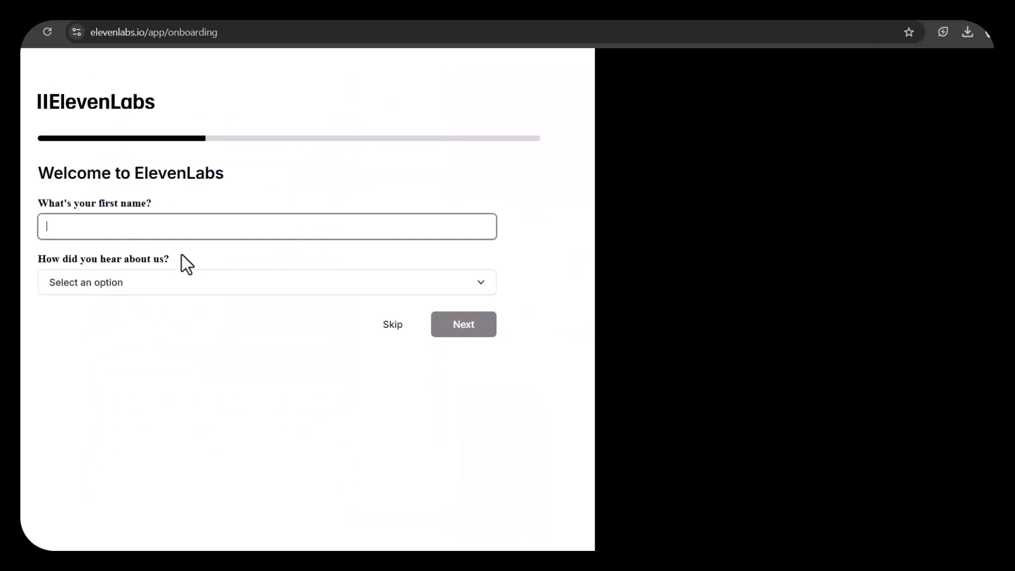
pyautogui.click(394, 332)
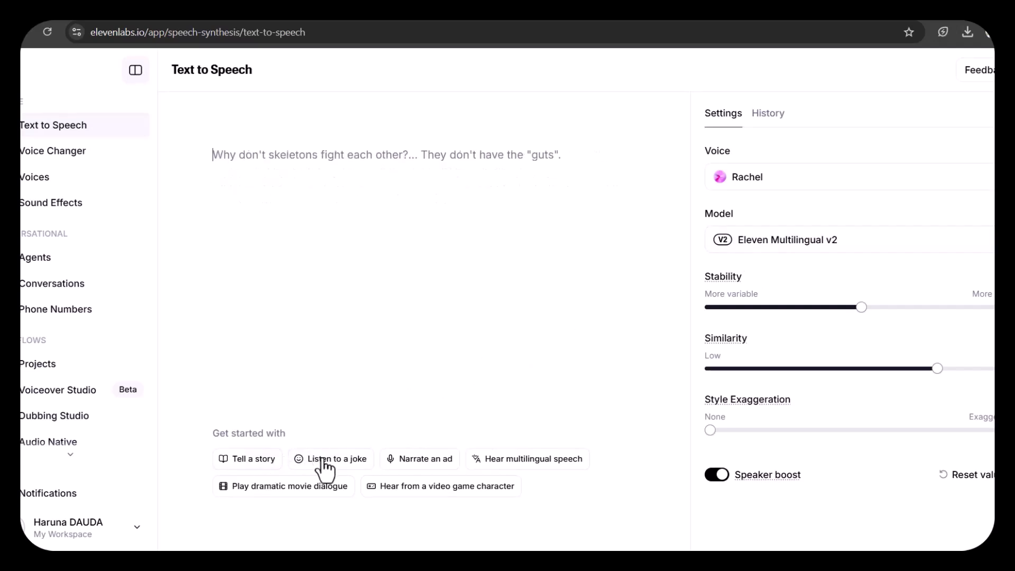
# Step: Preview the Jerry, Oliver Haddington and Callum voices and select Callum as the narration voice
pyautogui.click(846, 177)
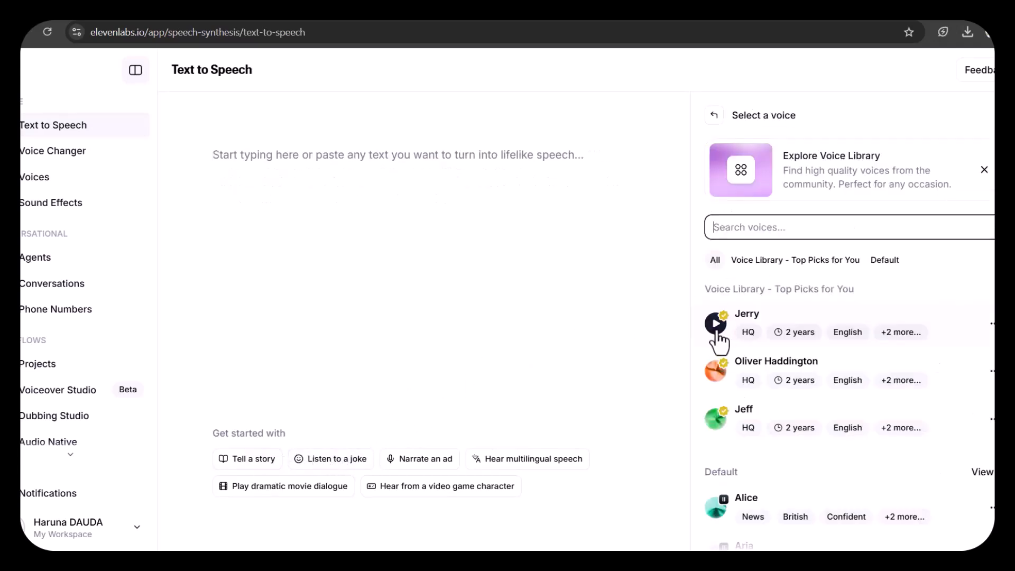
pyautogui.click(717, 325)
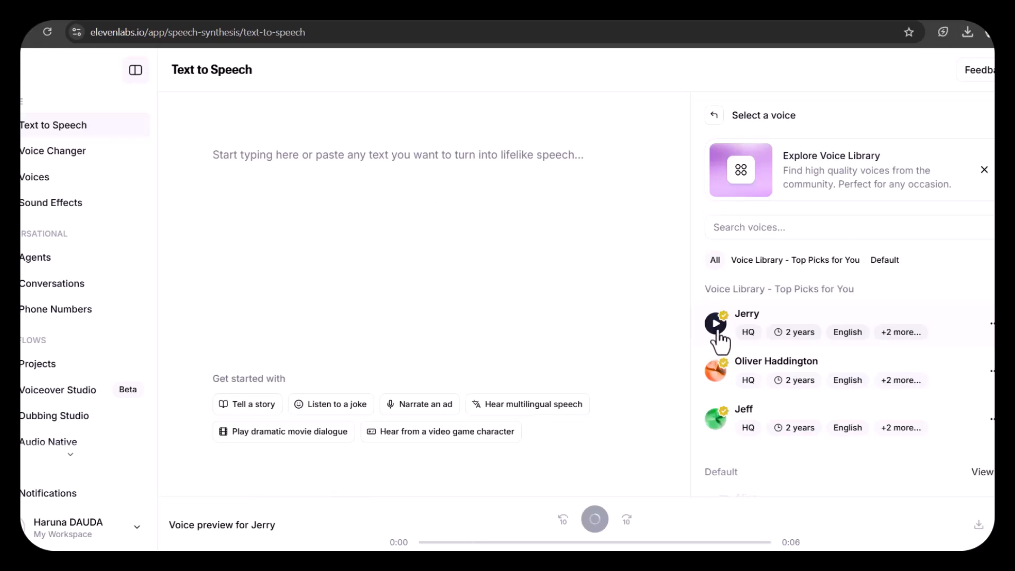
pyautogui.click(715, 376)
pyautogui.scroll(-5, 942, 354)
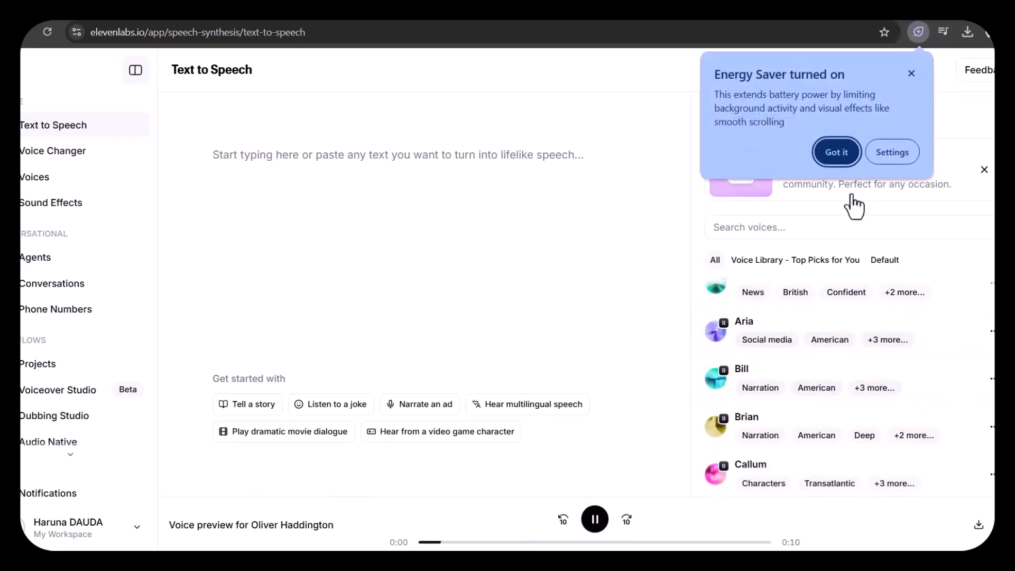
pyautogui.click(838, 154)
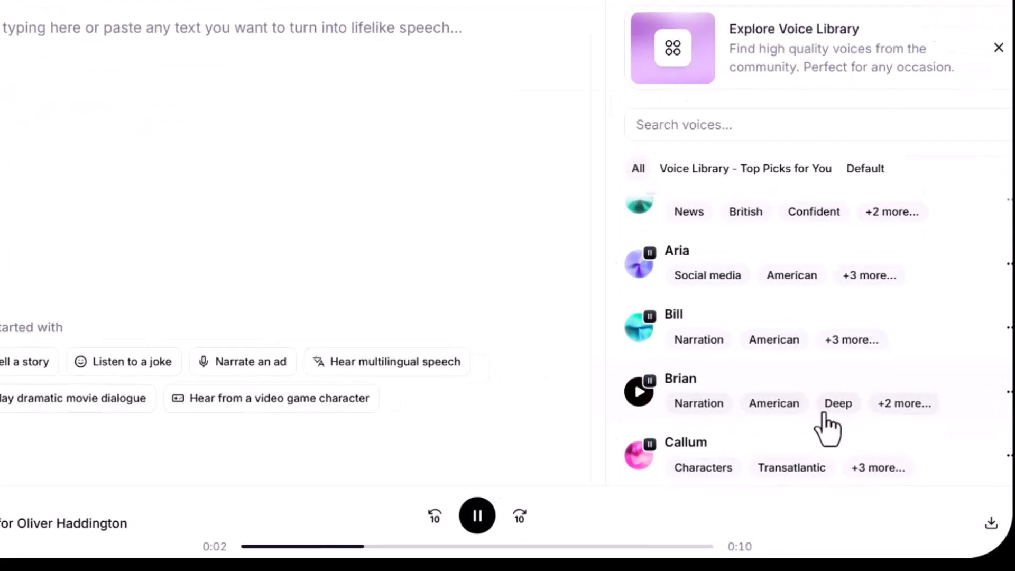
pyautogui.click(485, 429)
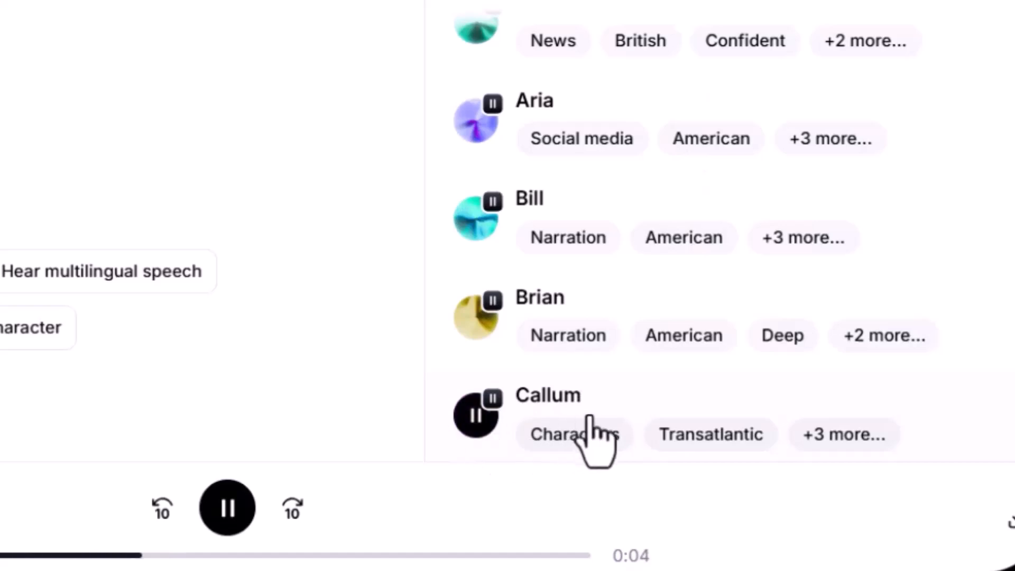
pyautogui.click(560, 406)
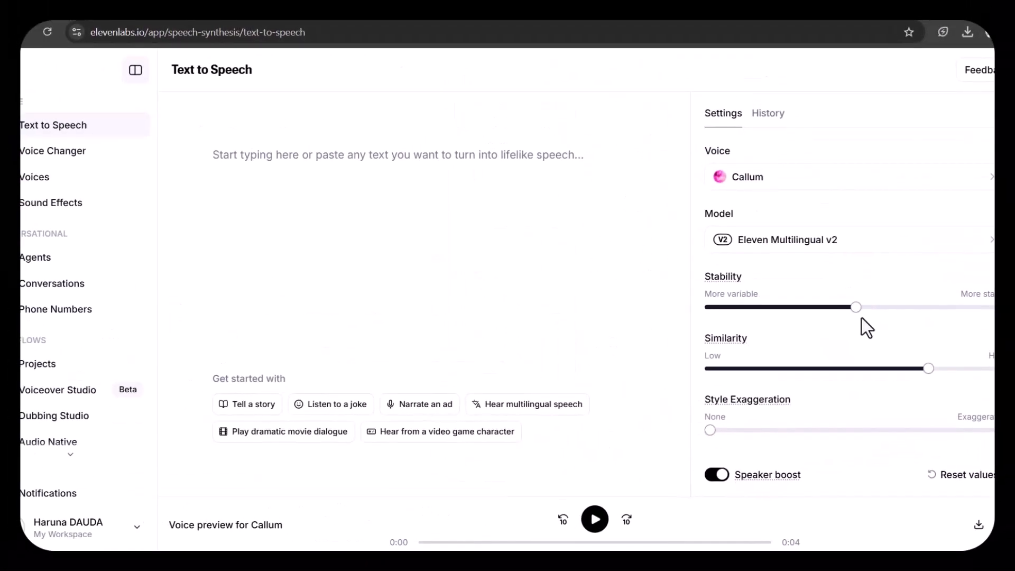
# Step: Set the Callum voice's Stability to 51% and its Similarity to 44%
pyautogui.moveTo(857, 309)
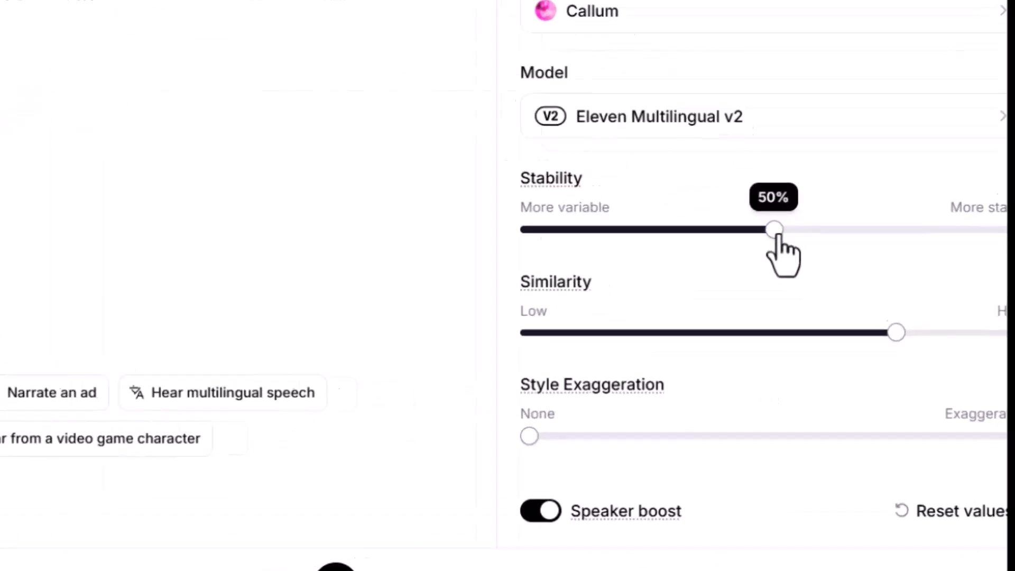
pyautogui.moveTo(714, 171); pyautogui.dragTo(719, 169)
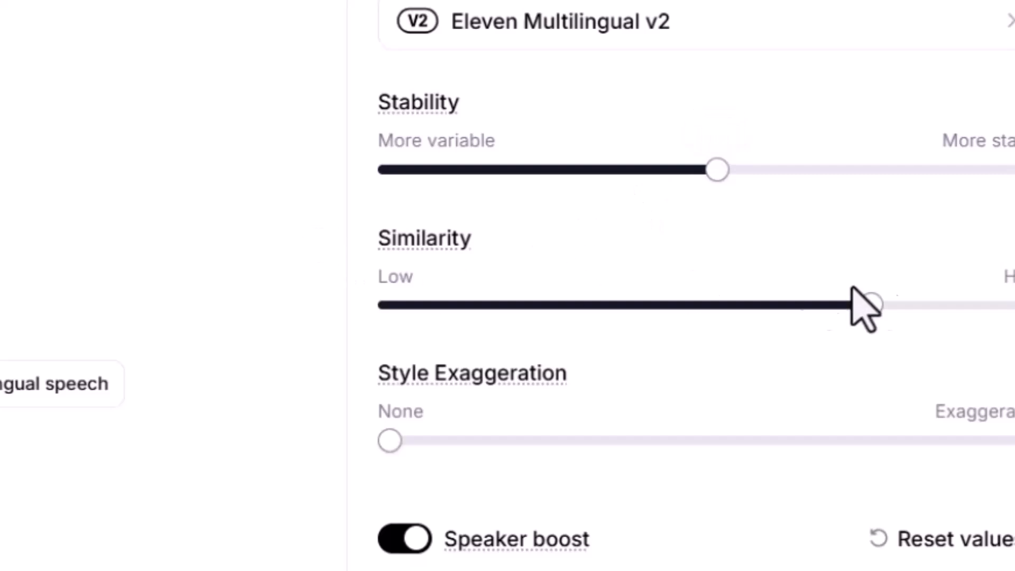
pyautogui.moveTo(867, 312)
pyautogui.moveTo(866, 312); pyautogui.dragTo(668, 310)
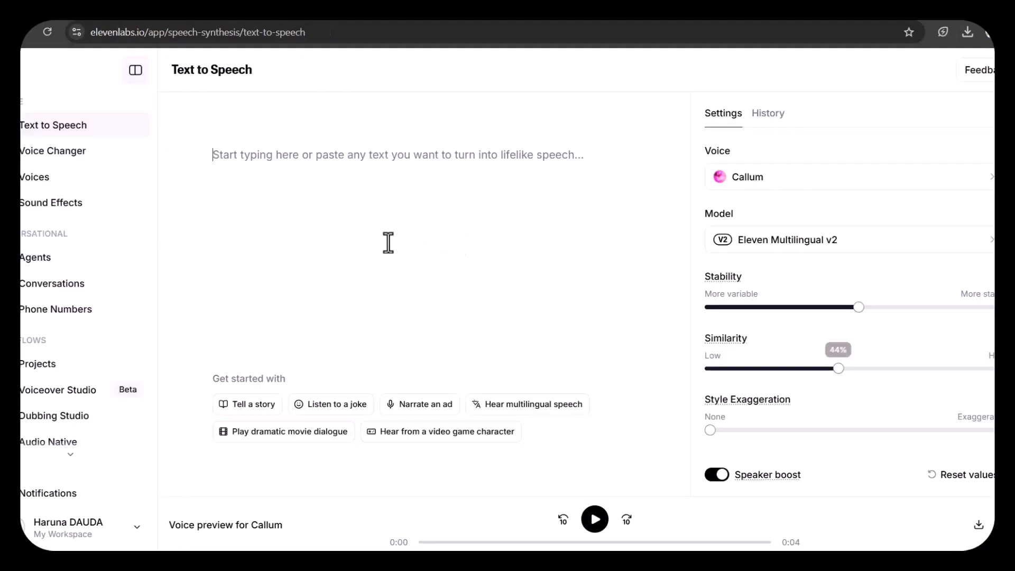
# Step: Generate the Scene 1 voice-over from the copied script and download the audio
pyautogui.hotkey('ctrl', 'v')
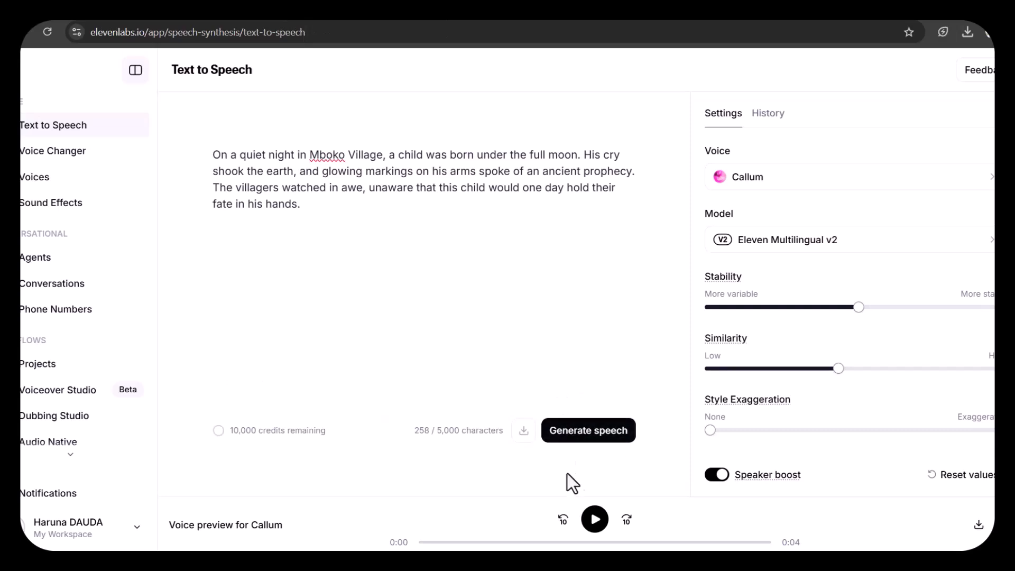
pyautogui.click(583, 436)
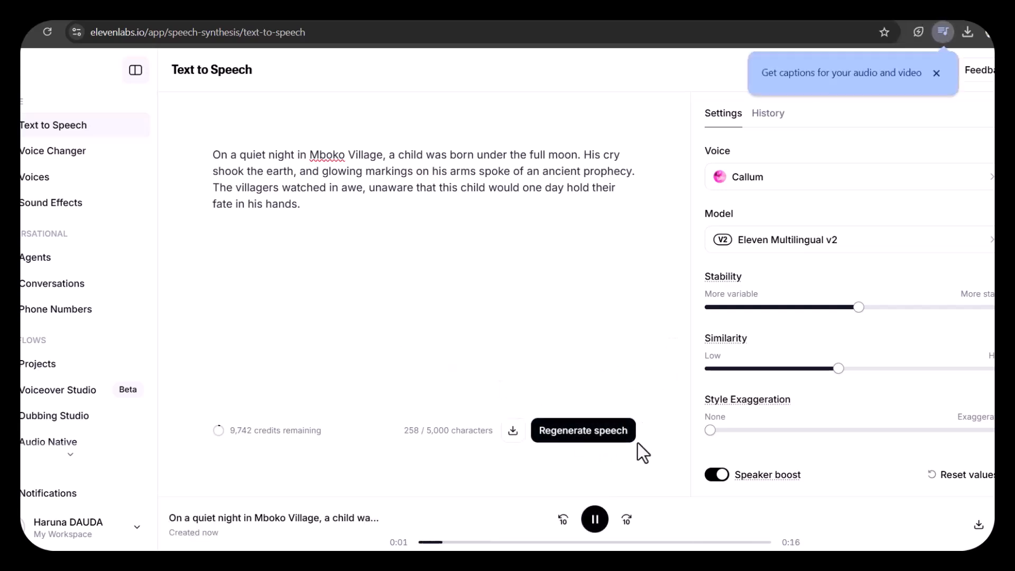
pyautogui.click(513, 431)
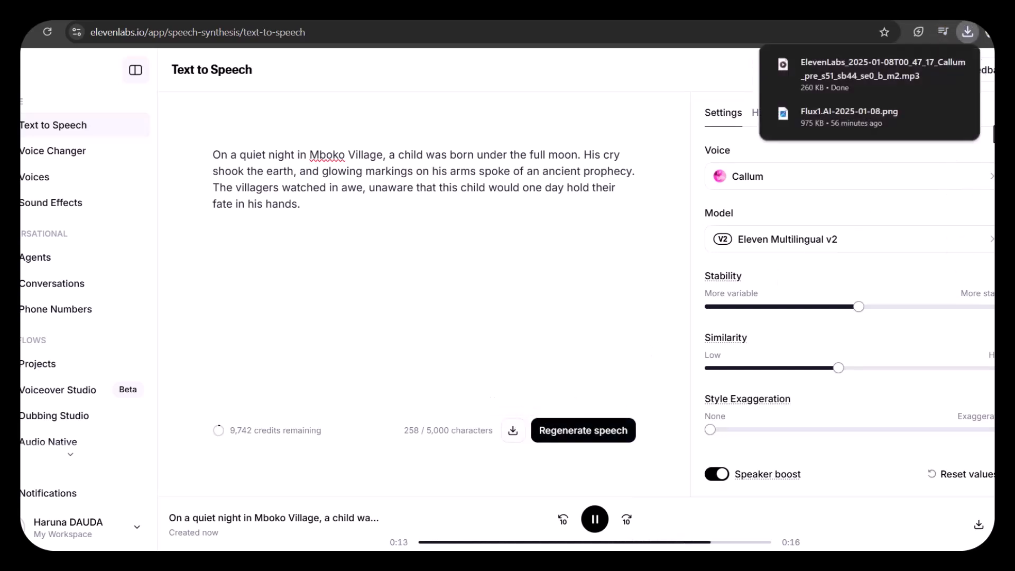
# Step: Copy the Scene 2 "The Burden of Being a Giant" voice-over script from the ChatGPT conversation
pyautogui.click(75, 15)
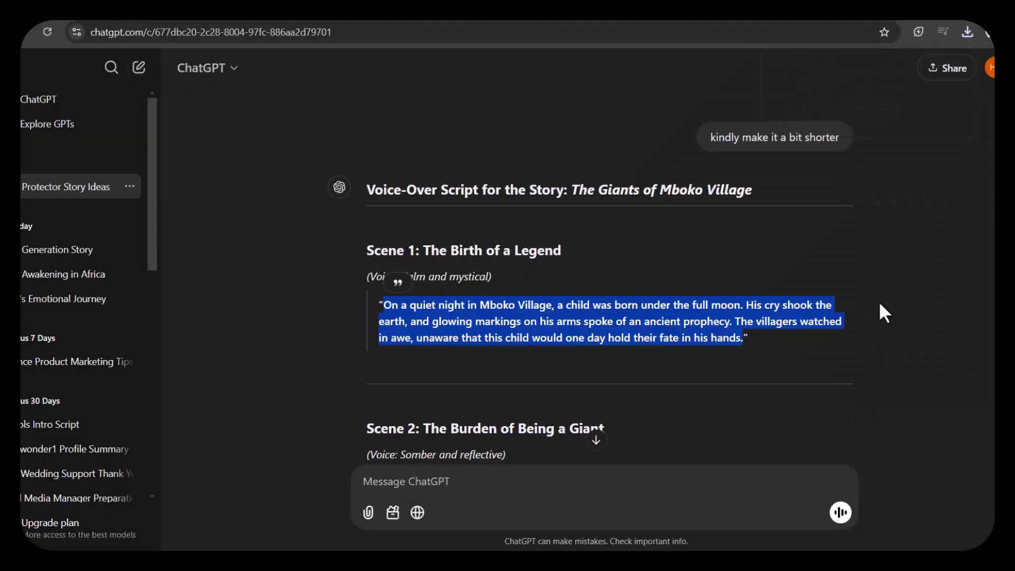
pyautogui.scroll(-4, 819, 383)
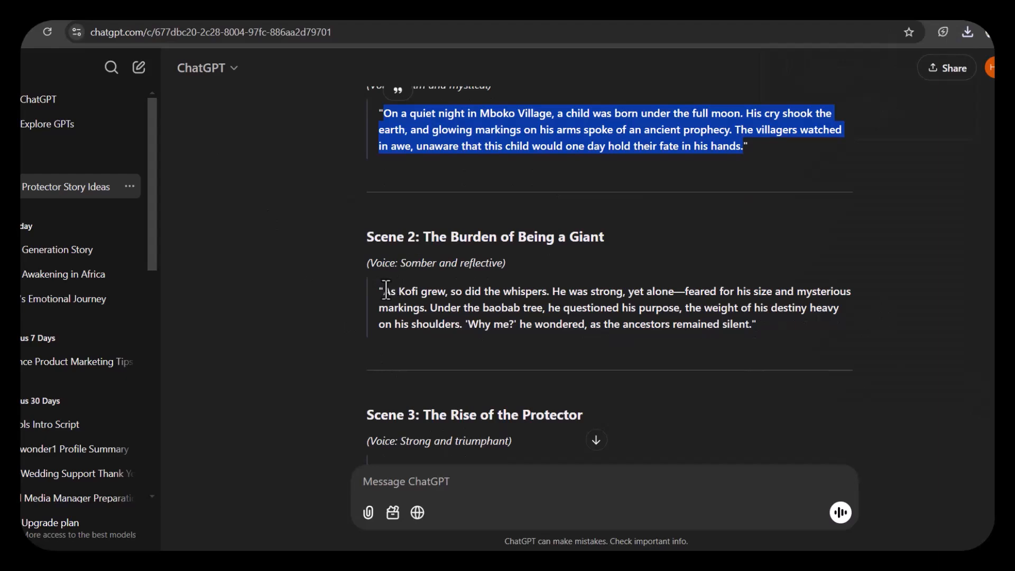
pyautogui.moveTo(387, 290); pyautogui.dragTo(746, 321)
pyautogui.hotkey('ctrl', 'c')
# Step: Back in ElevenLabs, replace the text with the copied Scene 2 script, generate the speech and download it
pyautogui.click(252, 22)
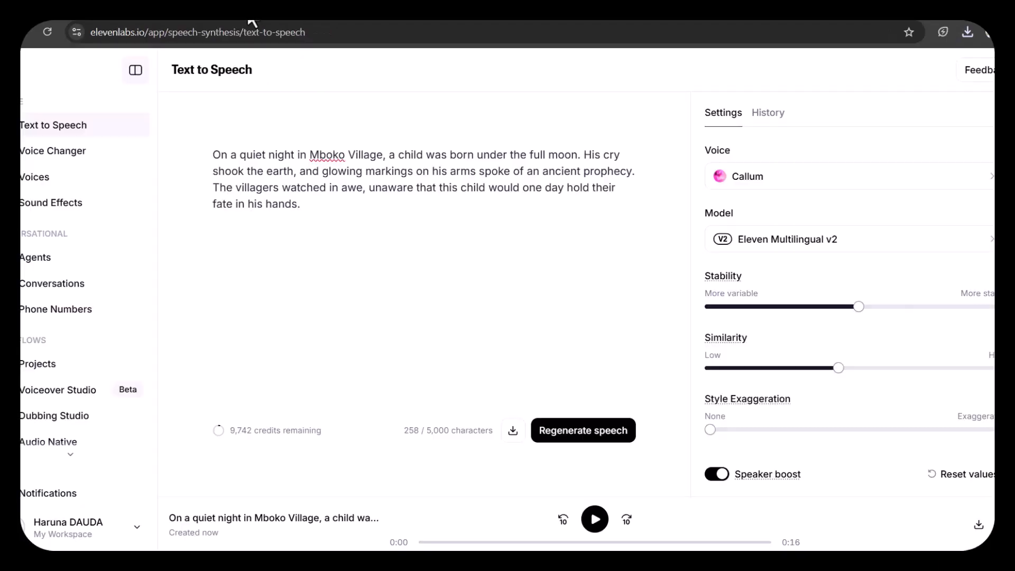
pyautogui.moveTo(434, 236); pyautogui.dragTo(132, 95)
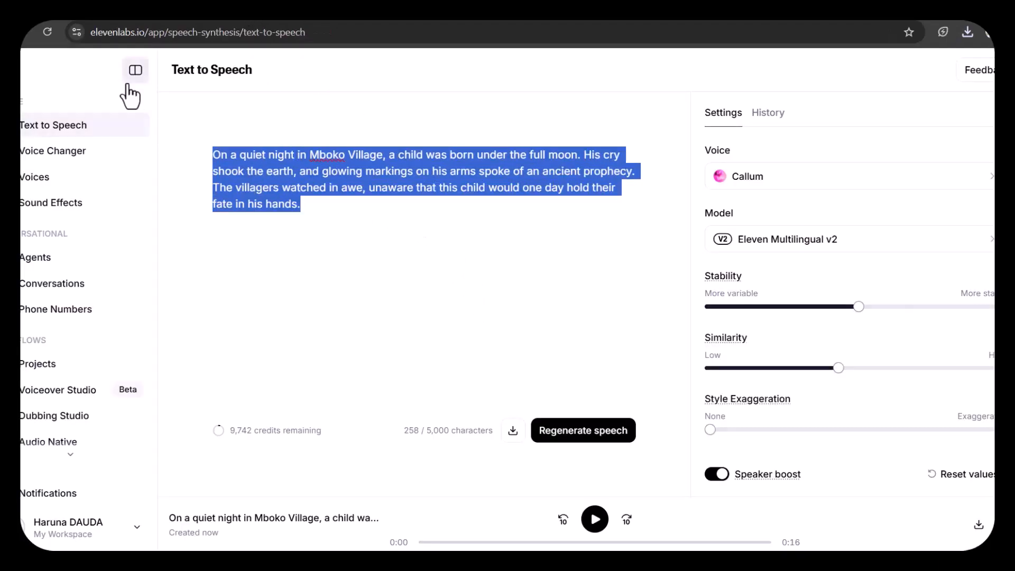
pyautogui.hotkey('ctrl', 'v')
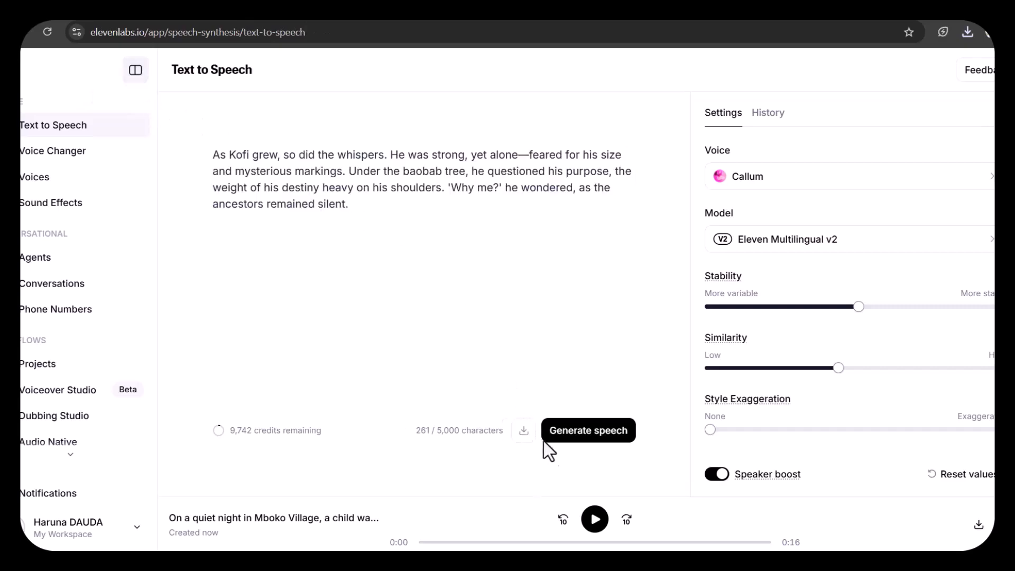
pyautogui.click(585, 437)
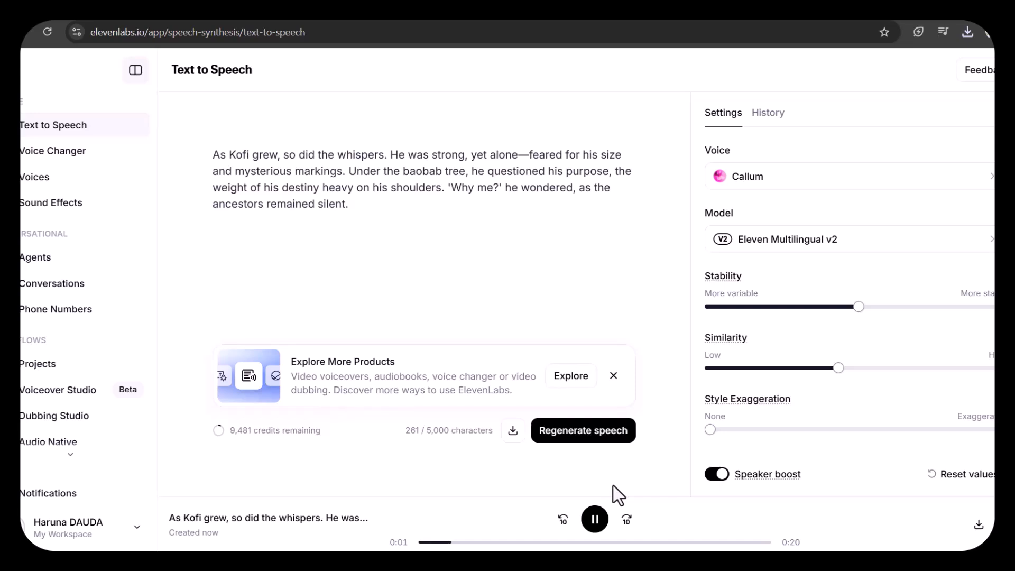
pyautogui.click(513, 431)
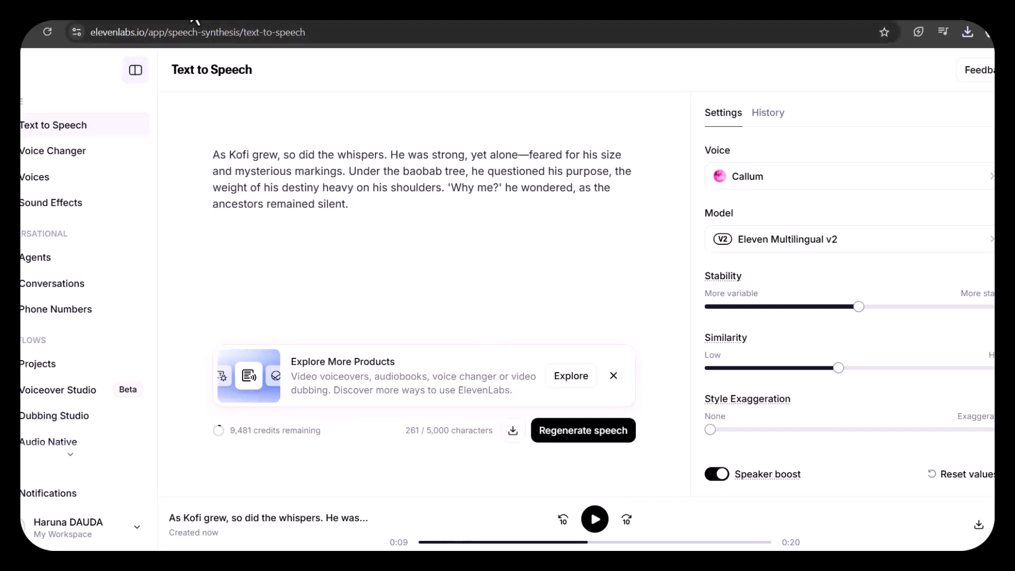
# Step: Copy the Scene 3 "The Rise of the Protector" voice-over script from the ChatGPT conversation
pyautogui.click(110, 19)
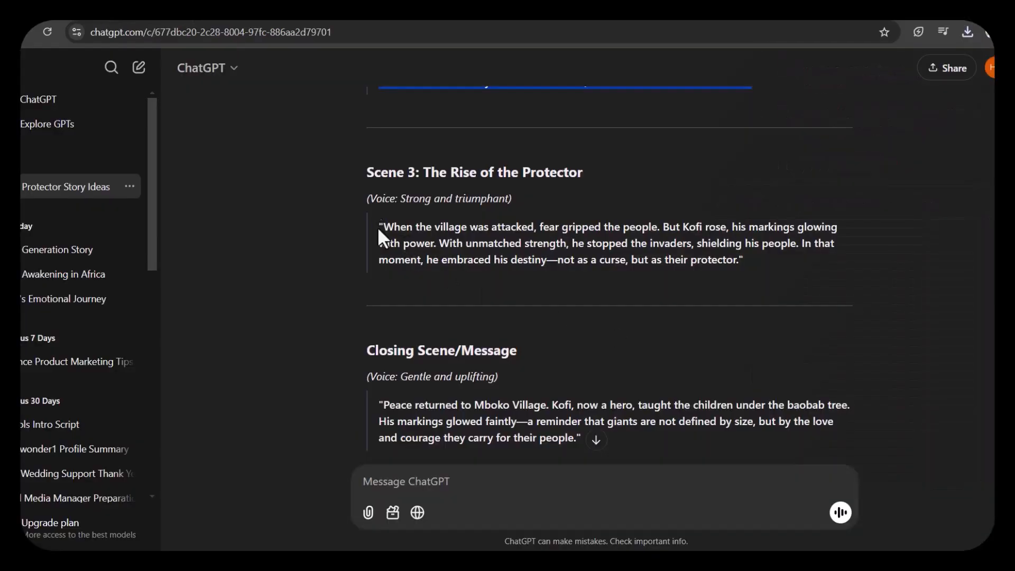
pyautogui.moveTo(383, 226); pyautogui.dragTo(740, 260)
pyautogui.hotkey('ctrl', 'c')
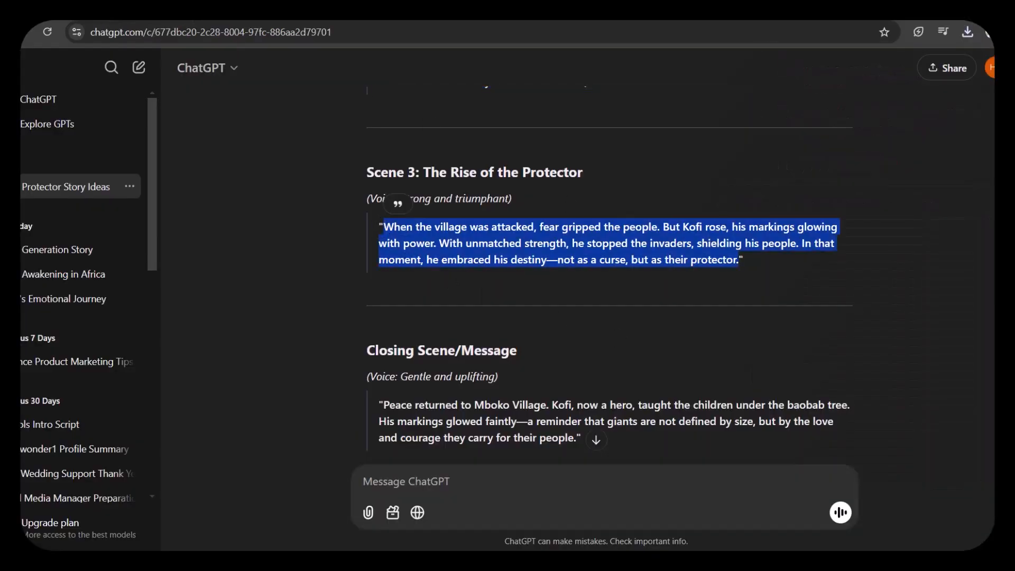
# Step: Back in ElevenLabs, replace the text with the copied Scene 3 script, generate the speech, download it and pause playback
pyautogui.click(254, 16)
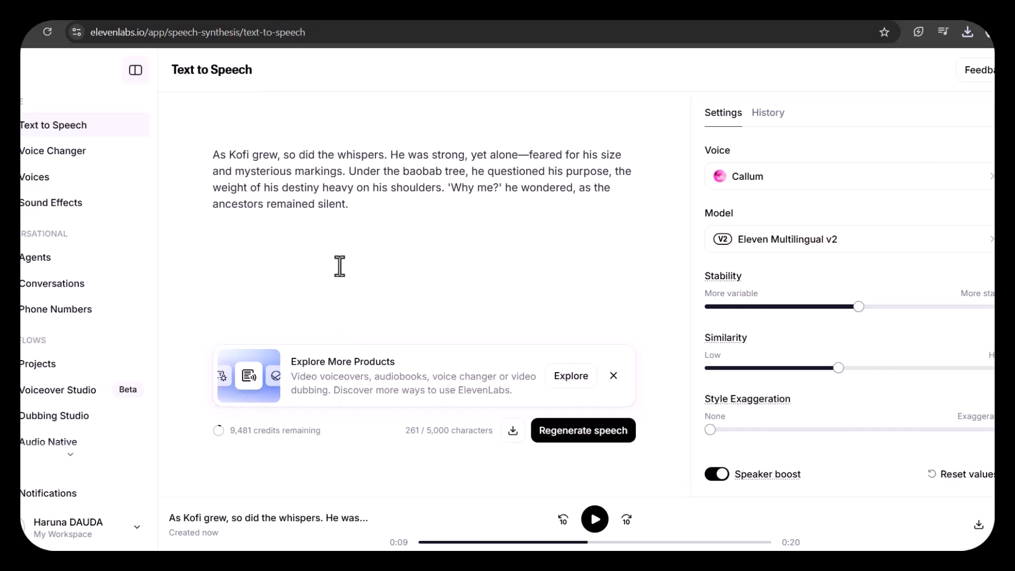
pyautogui.moveTo(369, 211); pyautogui.dragTo(124, 112)
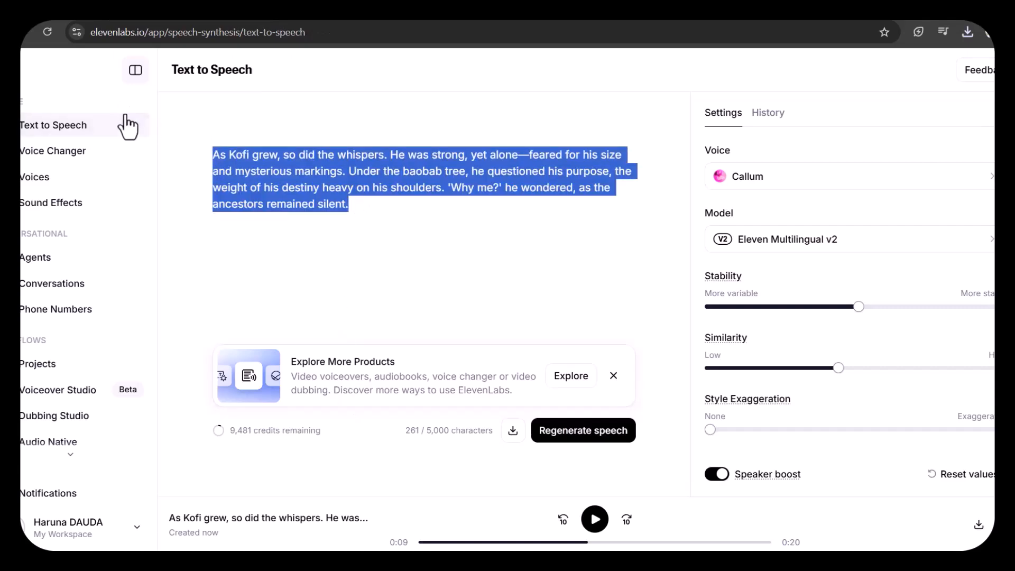
pyautogui.hotkey('ctrl', 'v')
pyautogui.click(585, 437)
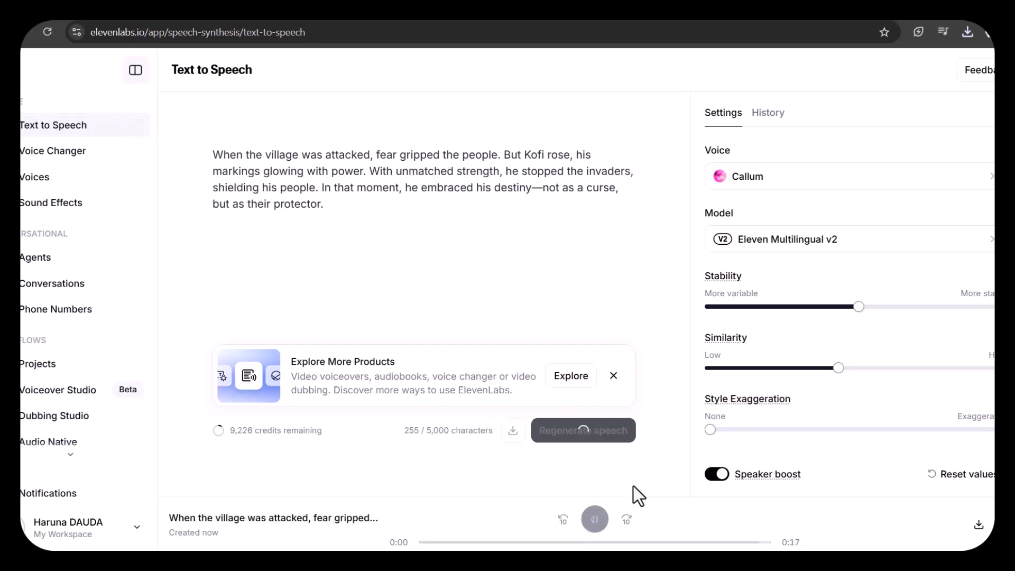
pyautogui.click(513, 431)
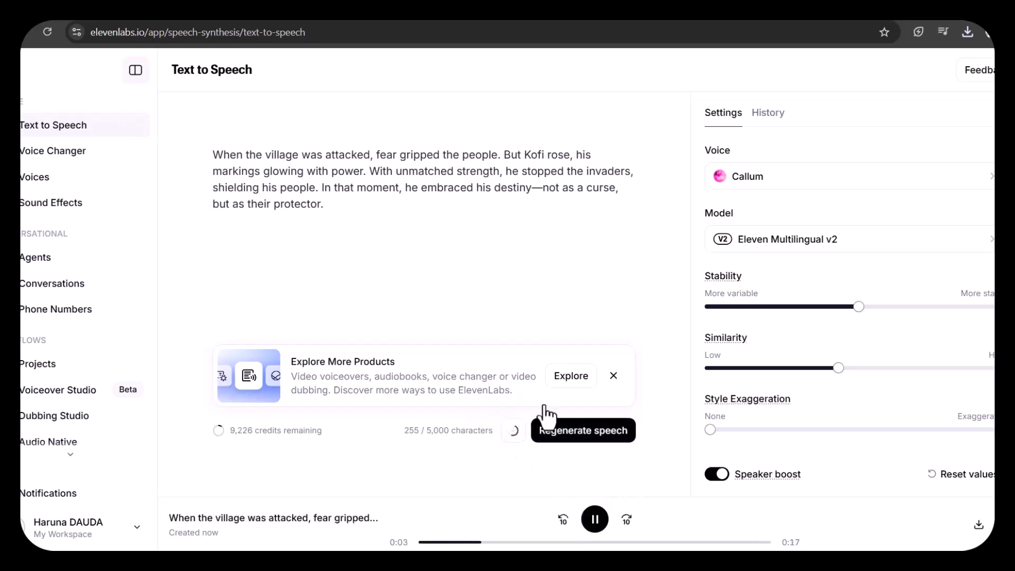
pyautogui.click(596, 521)
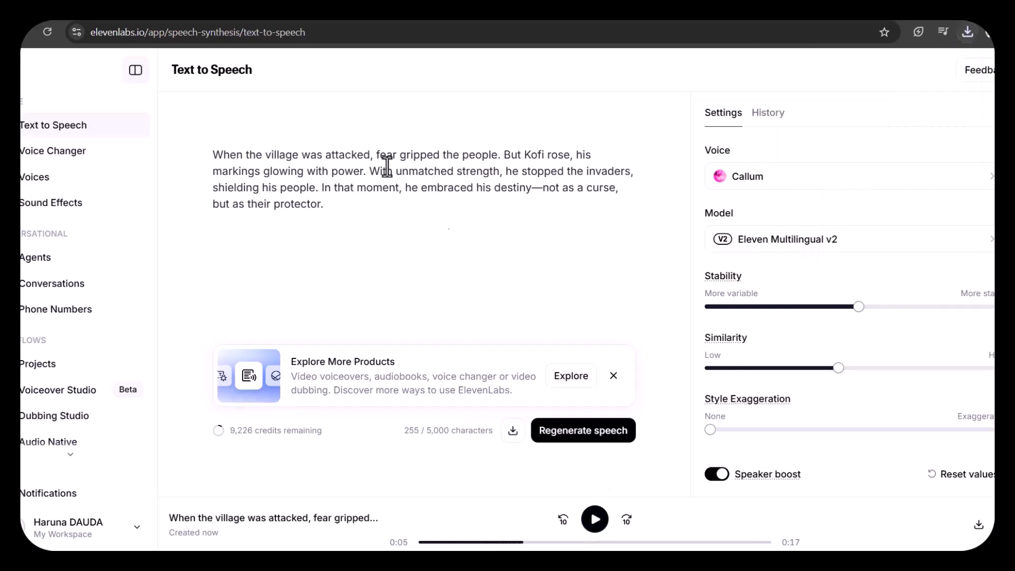
# Step: Copy the Closing Scene/Message voice-over script from the ChatGPT conversation
pyautogui.click(75, 22)
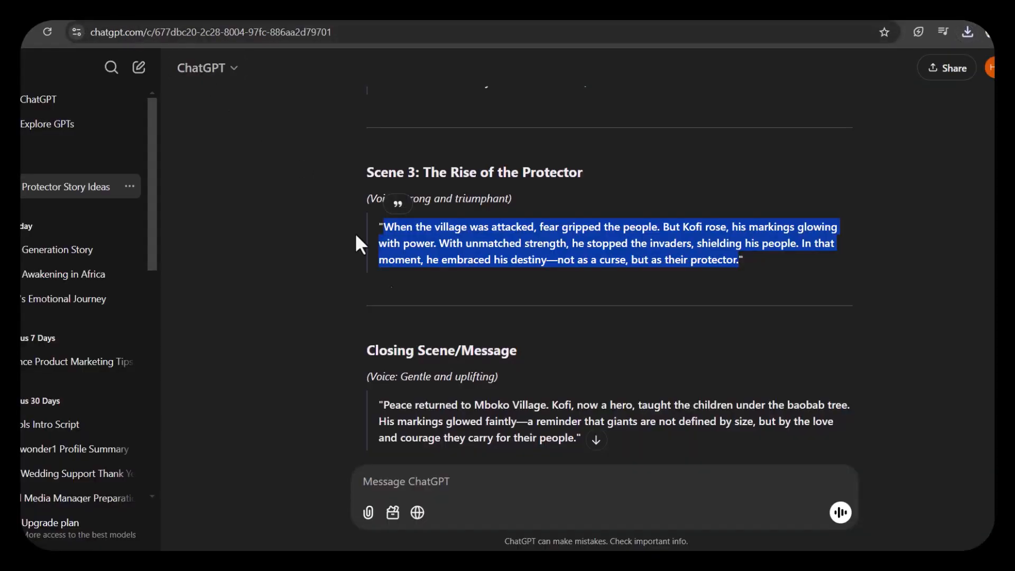
pyautogui.moveTo(385, 405); pyautogui.dragTo(577, 438)
pyautogui.hotkey('ctrl', 'c')
# Step: Back in ElevenLabs, replace the text with the copied closing script, generate and download the speech, and pause playback
pyautogui.click(273, 22)
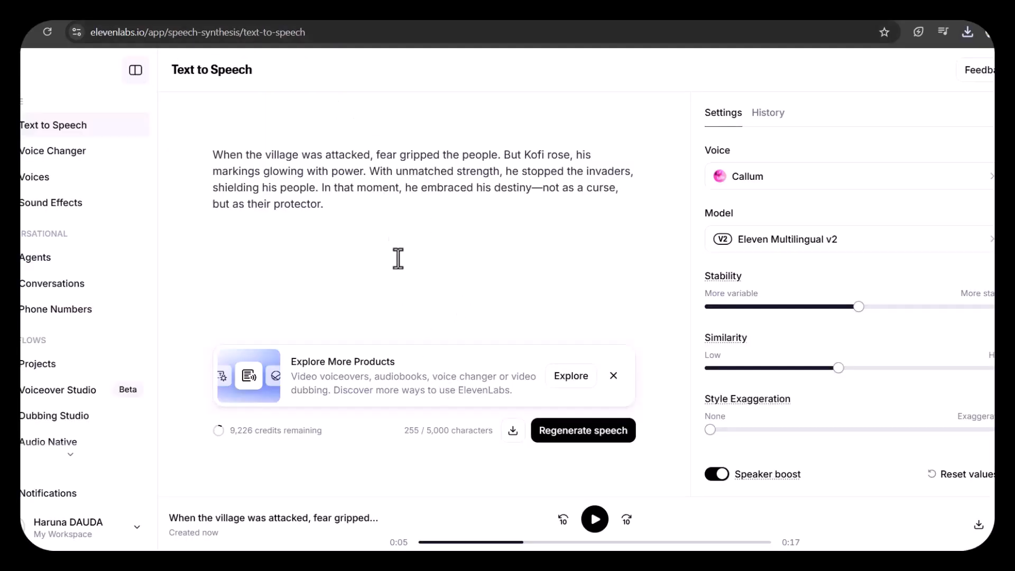
pyautogui.moveTo(324, 205); pyautogui.dragTo(210, 153)
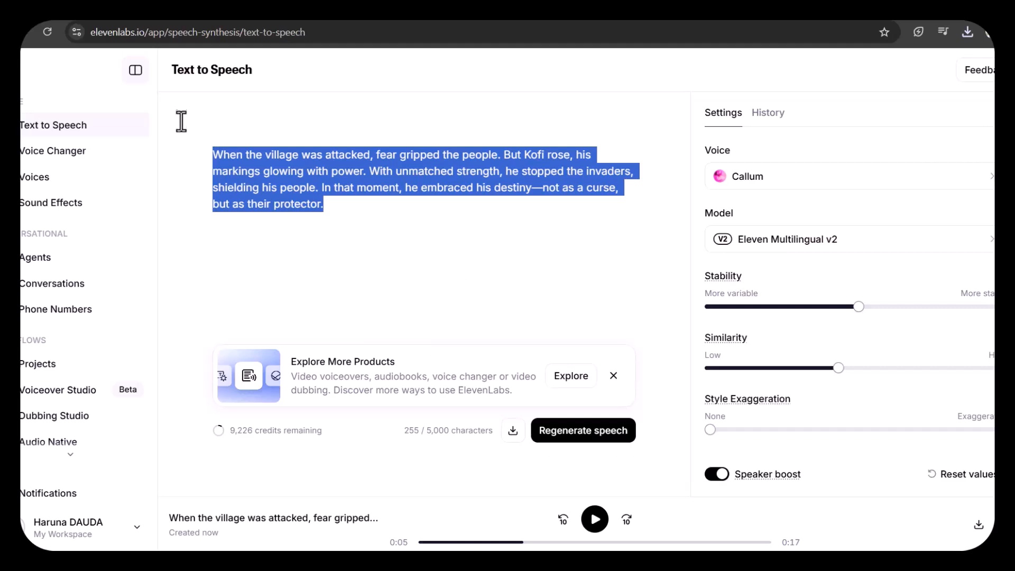
pyautogui.hotkey('ctrl', 'v')
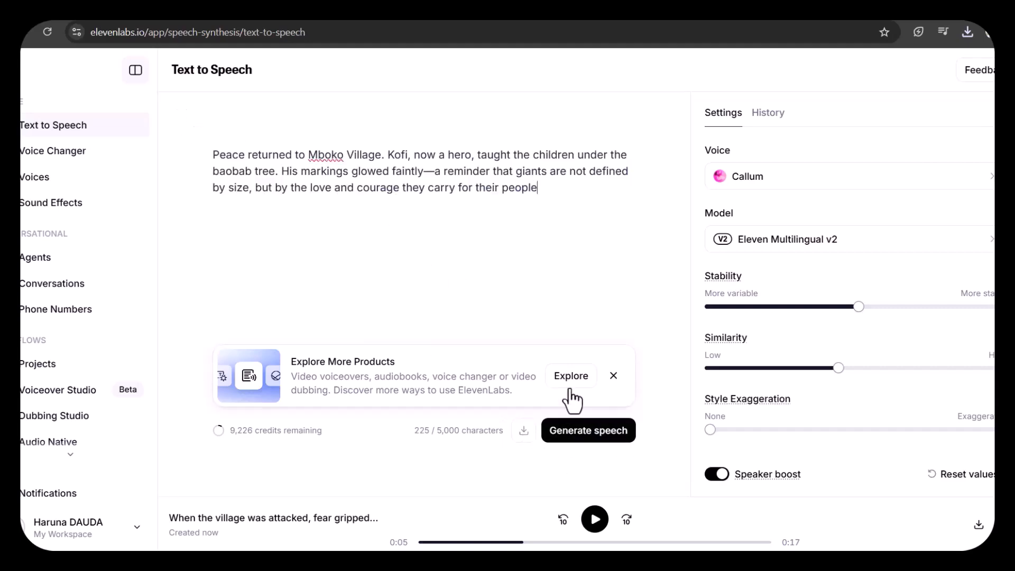
pyautogui.click(584, 436)
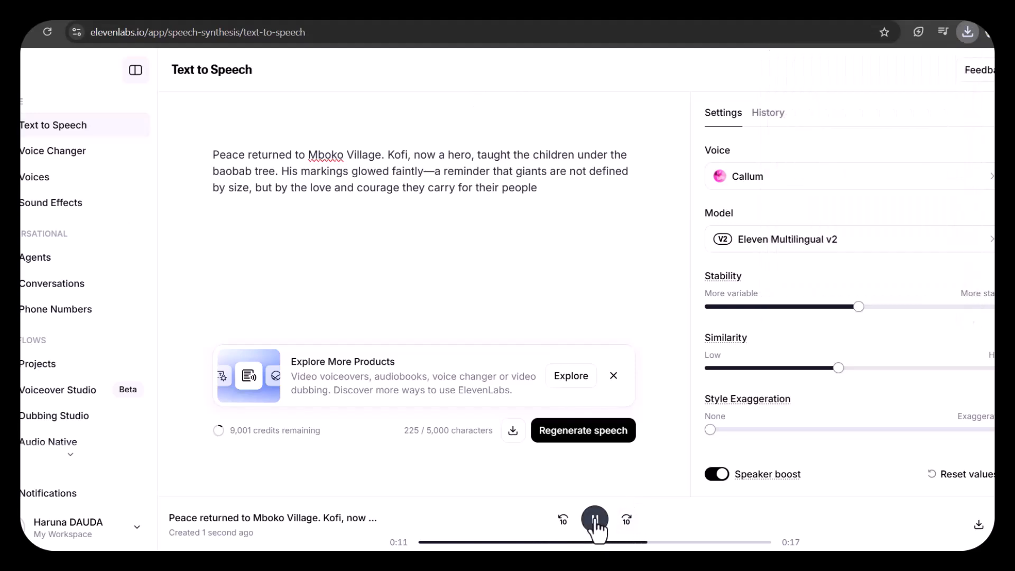
pyautogui.click(595, 519)
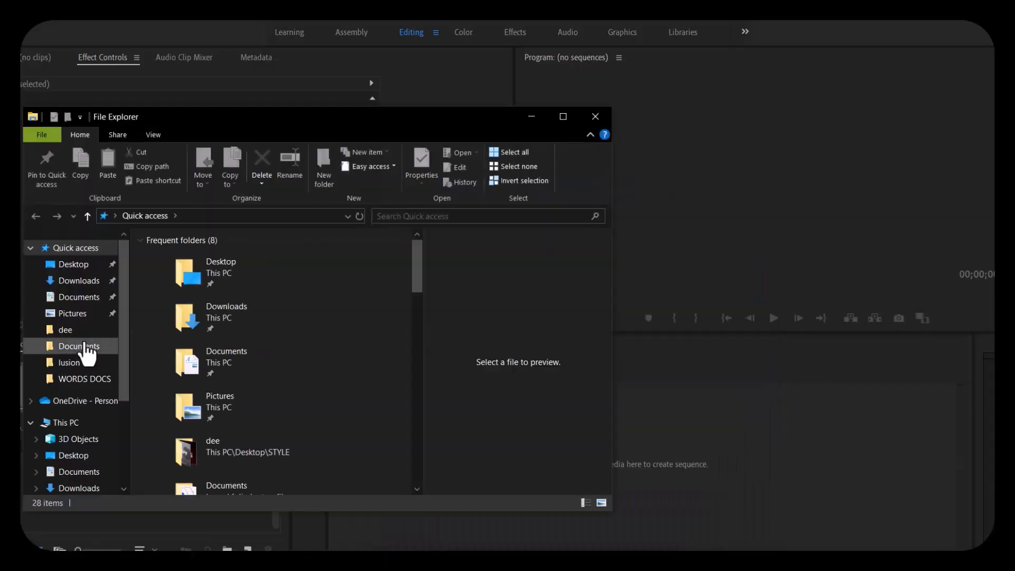
# Step: In Premiere Pro, add the downloaded scene videos and ElevenLabs voice-overs from the Downloads folder to the empty timeline as a new sequence
pyautogui.click(79, 281)
pyautogui.moveTo(404, 263); pyautogui.dragTo(408, 290)
pyautogui.click(270, 417)
pyautogui.click(402, 491)
pyautogui.click(402, 490)
pyautogui.keyDown('shift'); pyautogui.click(355, 421); pyautogui.keyUp('shift')
pyautogui.moveTo(352, 392); pyautogui.dragTo(712, 481)
pyautogui.click(821, 483)
pyautogui.click(610, 499)
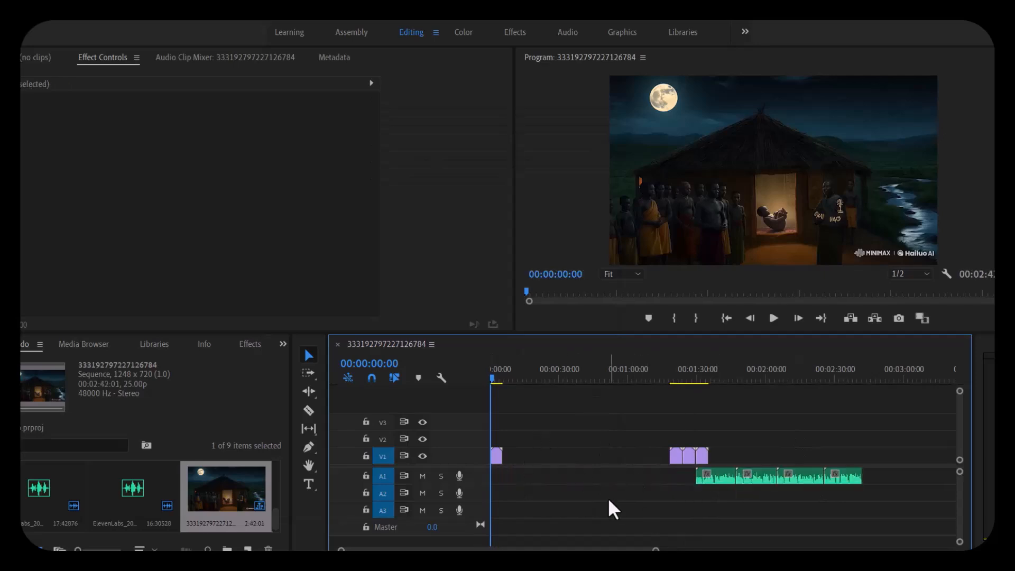
# Step: Separate the first voice-over clip on A1 from the others and play back the voice-overs to identify their scenes
pyautogui.click(773, 318)
pyautogui.moveTo(721, 475); pyautogui.dragTo(671, 476)
pyautogui.press('Home')
pyautogui.click(773, 318)
pyautogui.click(774, 318)
pyautogui.click(737, 371)
pyautogui.click(774, 318)
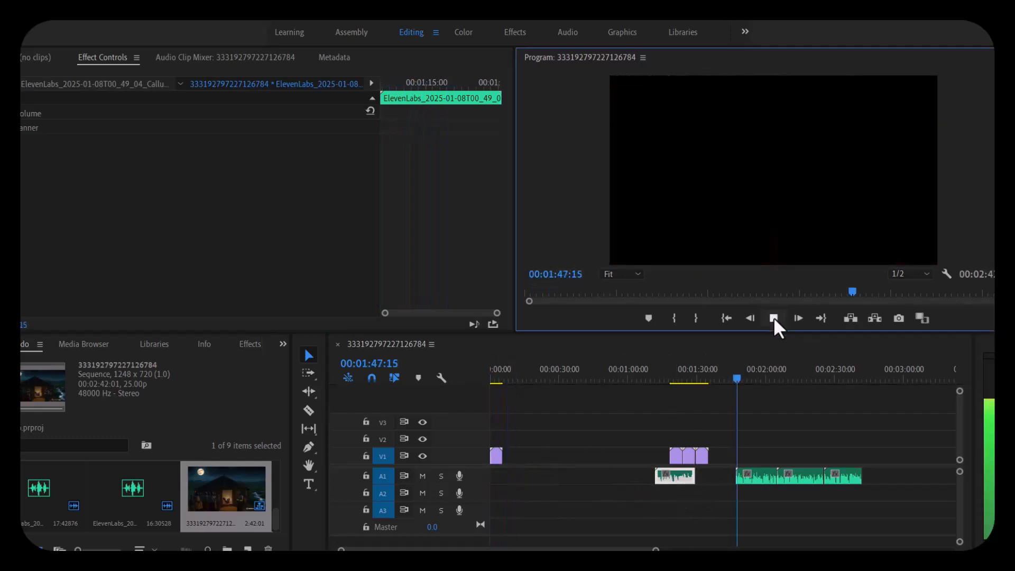
pyautogui.click(777, 378)
pyautogui.click(773, 318)
# Step: Arrange the four voice-over clips on A1 in story order, starting at the beginning of the sequence
pyautogui.moveTo(841, 477); pyautogui.dragTo(507, 477)
pyautogui.moveTo(807, 476); pyautogui.dragTo(558, 476)
pyautogui.moveTo(677, 477); pyautogui.dragTo(601, 477)
pyautogui.moveTo(771, 476); pyautogui.dragTo(652, 478)
# Step: Increase the duration of the first scene clip on V1 and play the sequence from the start
pyautogui.rightClick(496, 456)
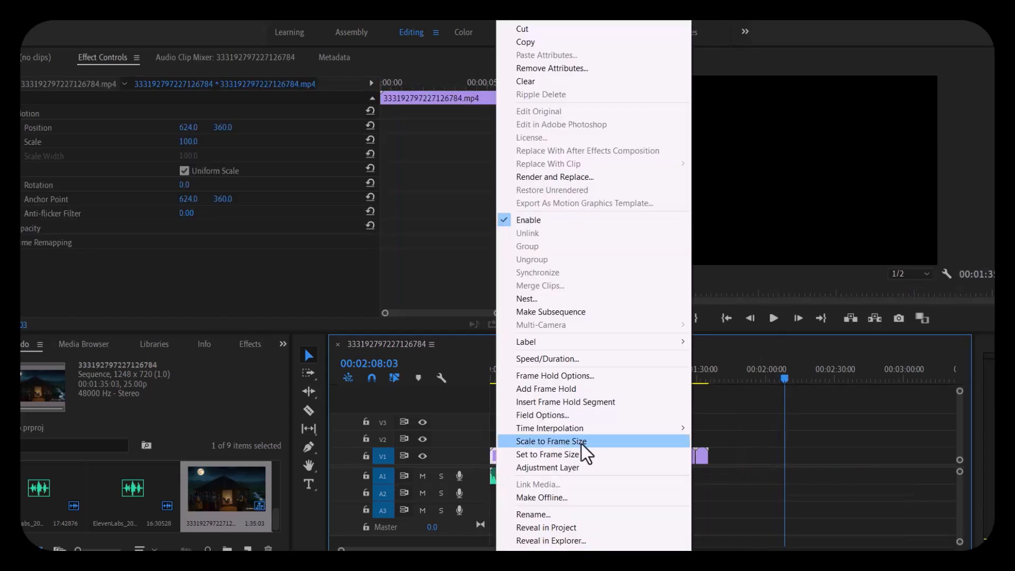
pyautogui.click(561, 360)
pyautogui.moveTo(525, 258); pyautogui.dragTo(554, 258)
pyautogui.click(479, 362)
pyautogui.click(499, 377)
pyautogui.press('=')
pyautogui.press('Home')
pyautogui.click(773, 317)
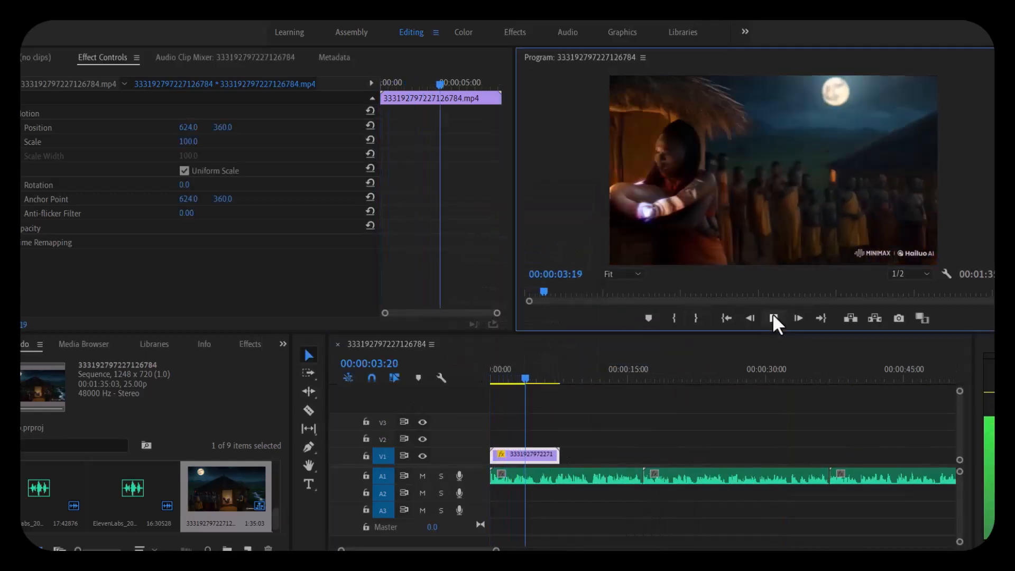
# Step: Slow the first scene clip on V1 to 30.99% speed so it spans the first voice-over, and play it back
pyautogui.rightClick(534, 457)
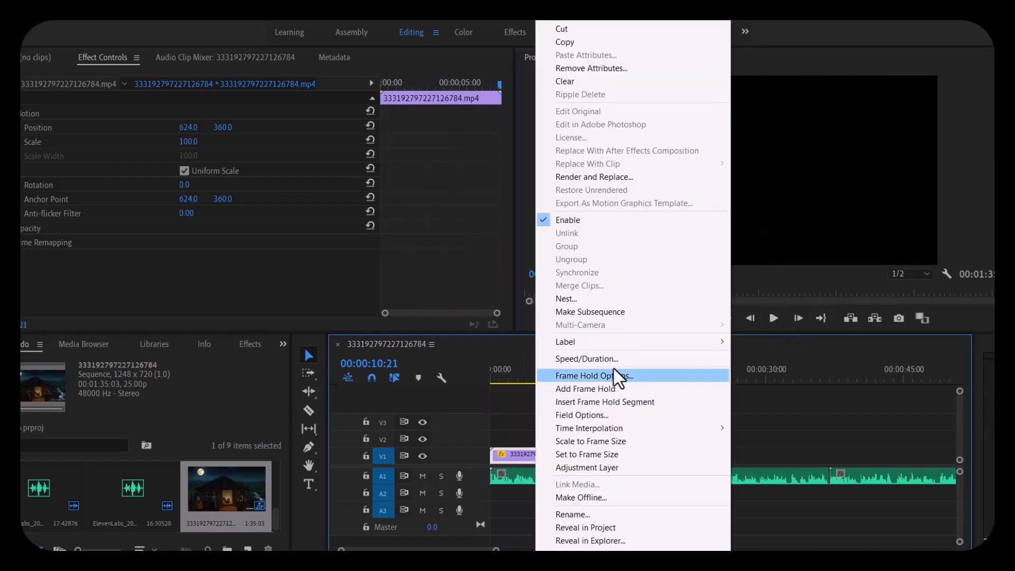
pyautogui.click(613, 359)
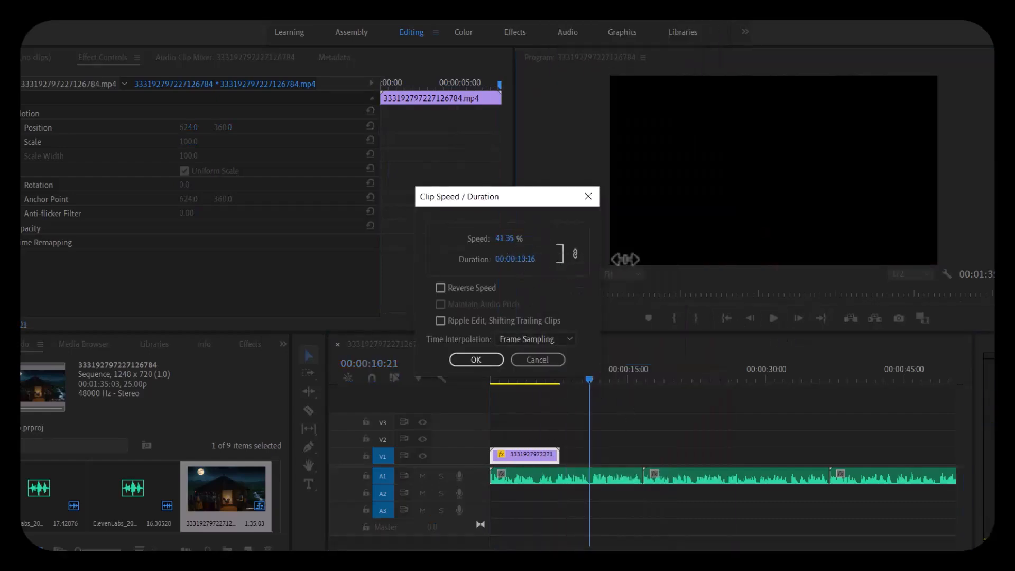
pyautogui.click(476, 360)
pyautogui.rightClick(557, 459)
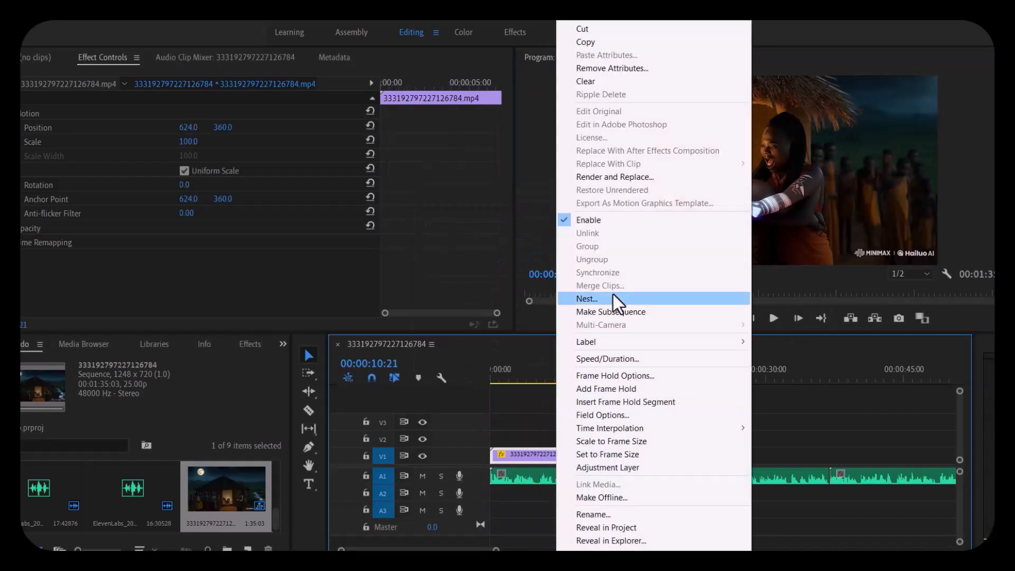
pyautogui.click(622, 363)
pyautogui.click(476, 360)
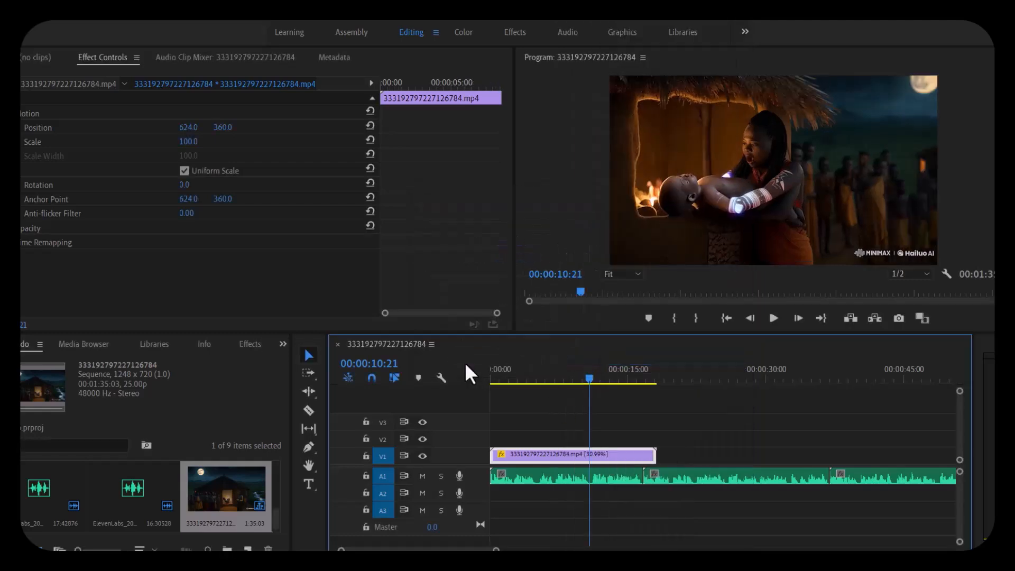
pyautogui.press('Home')
pyautogui.click(775, 318)
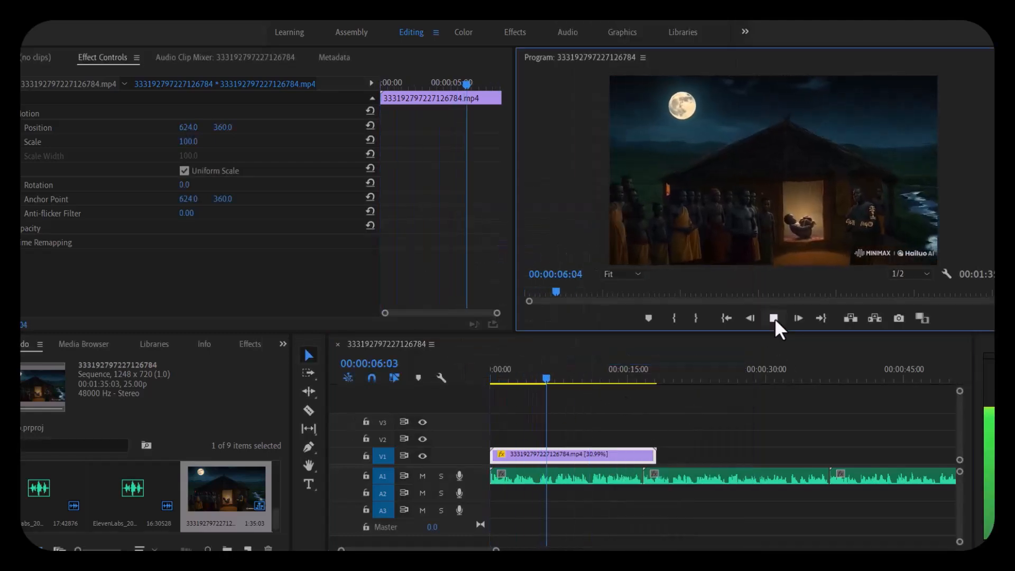
pyautogui.click(775, 318)
# Step: Move scene clip 333196775037915138.mp4 to the start of the second voice-over, overwriting the first clip's excess end, and play back the transition
pyautogui.press('=')
pyautogui.press('=')
pyautogui.click(683, 415)
pyautogui.press('=')
pyautogui.press('=')
pyautogui.moveTo(779, 452); pyautogui.dragTo(537, 463)
pyautogui.press('-')
pyautogui.press('-')
pyautogui.press('-')
pyautogui.press('-')
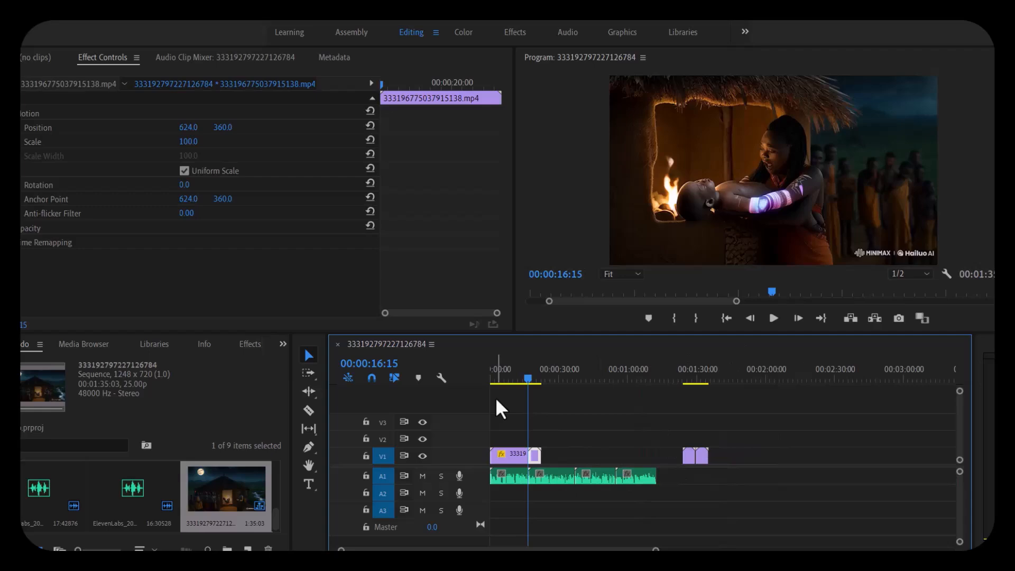
pyautogui.click(773, 318)
pyautogui.click(774, 318)
# Step: Slow scene clip 333196775037915138.mp4 to 41.96% speed and extend its duration further along the second voice-over
pyautogui.click(580, 418)
pyautogui.press('=')
pyautogui.press('=')
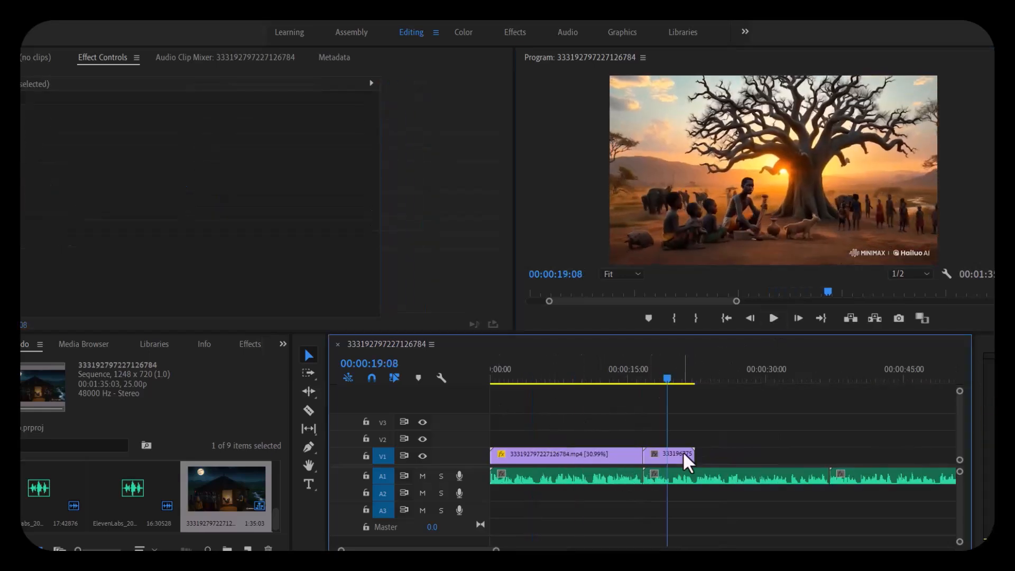
pyautogui.rightClick(678, 455)
pyautogui.click(743, 355)
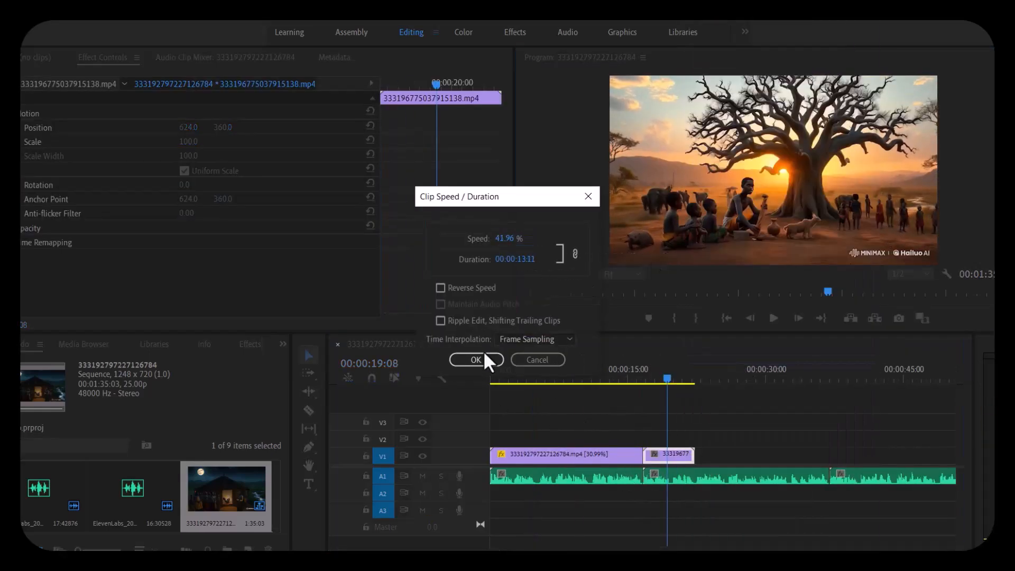
pyautogui.press('Return')
pyautogui.rightClick(761, 454)
pyautogui.click(777, 355)
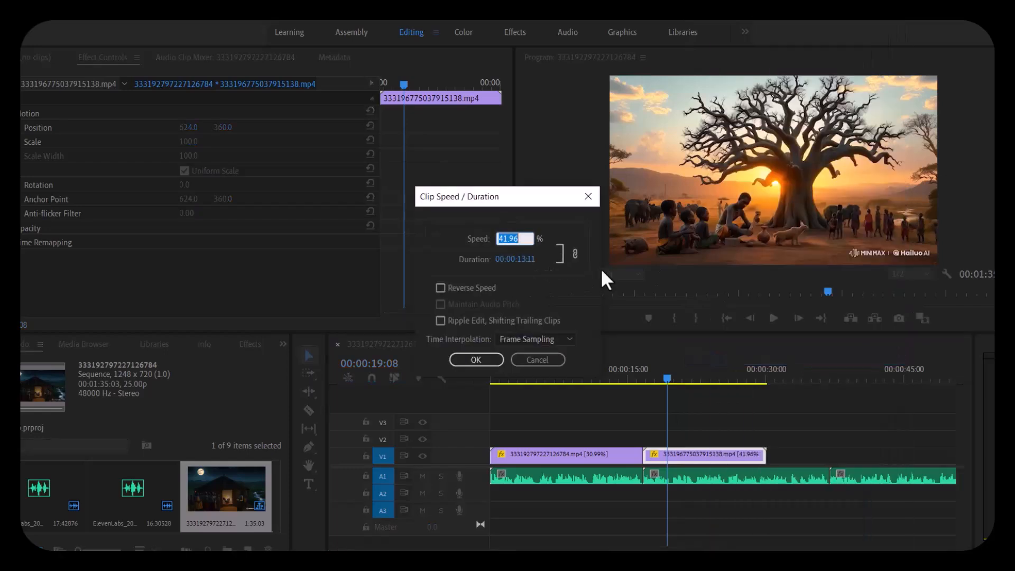
pyautogui.press('Return')
# Step: Lengthen scene clip 333196775037915138.mp4 to fill the second voice-over at 27.75% speed, and play back from just before it
pyautogui.rightClick(782, 455)
pyautogui.click(785, 354)
pyautogui.moveTo(529, 259); pyautogui.dragTo(595, 252)
pyautogui.click(479, 362)
pyautogui.click(636, 379)
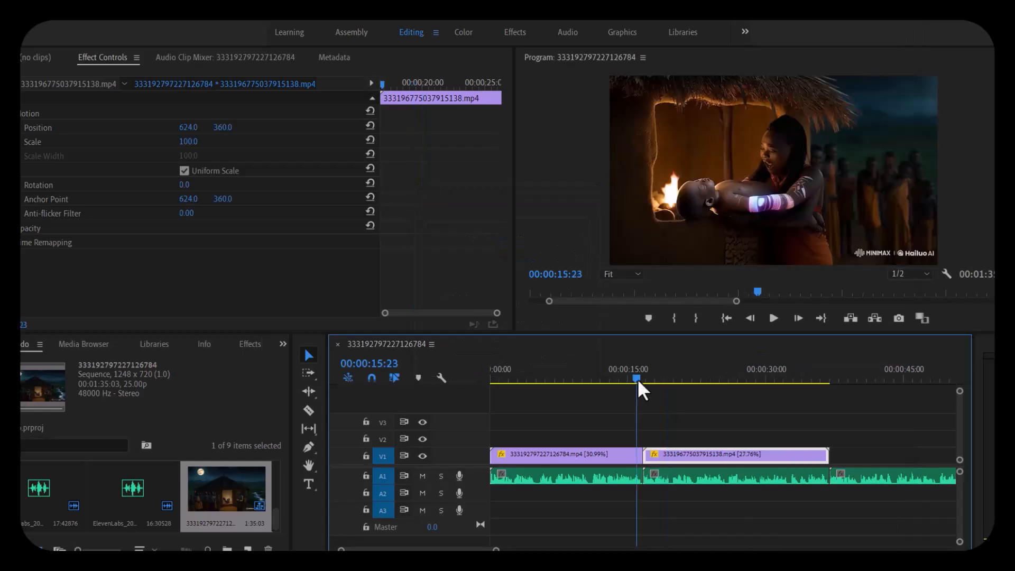
pyautogui.click(773, 321)
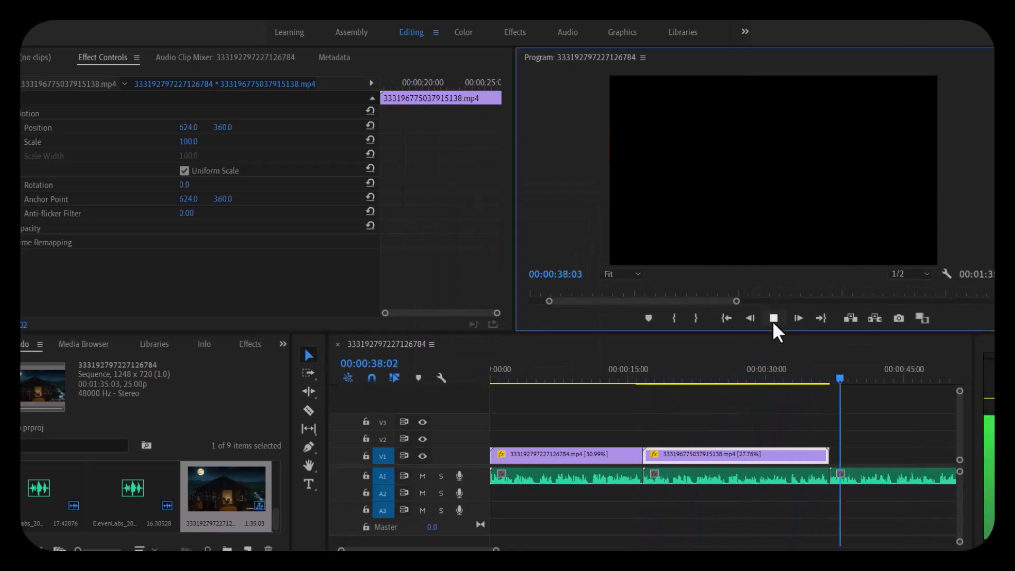
pyautogui.press('space')
# Step: Move scene clip 333195558471643138.mp4 to the start of the third voice-over and play back the sequence
pyautogui.click(748, 370)
pyautogui.press('-')
pyautogui.moveTo(889, 461); pyautogui.dragTo(678, 448)
pyautogui.click(772, 319)
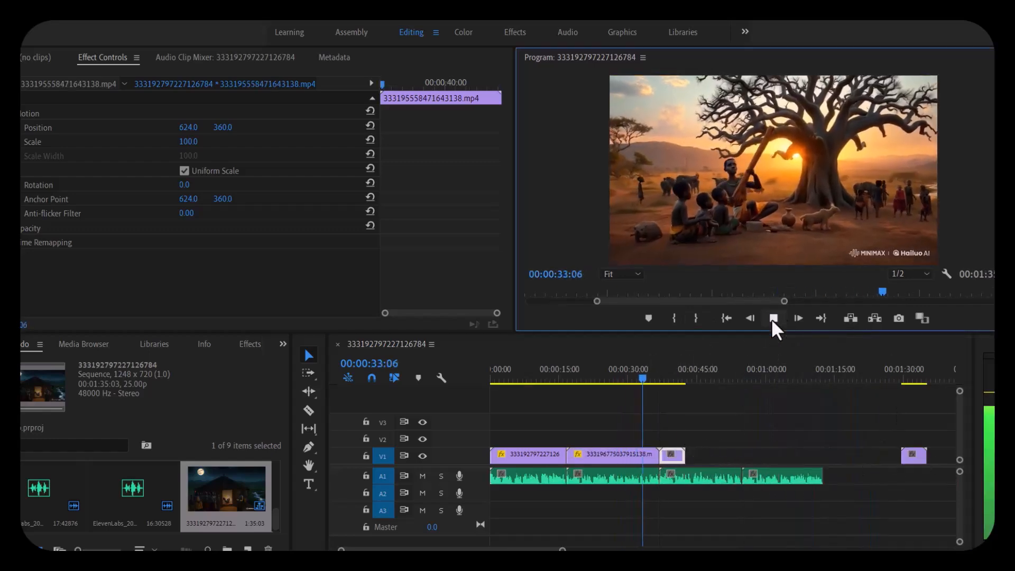
# Step: Move scene clip 333196775037915138.mp4 to the fourth voice-over's start and put 333194295017250818.mp4 at the start of the second voice-over
pyautogui.moveTo(923, 460); pyautogui.dragTo(724, 459)
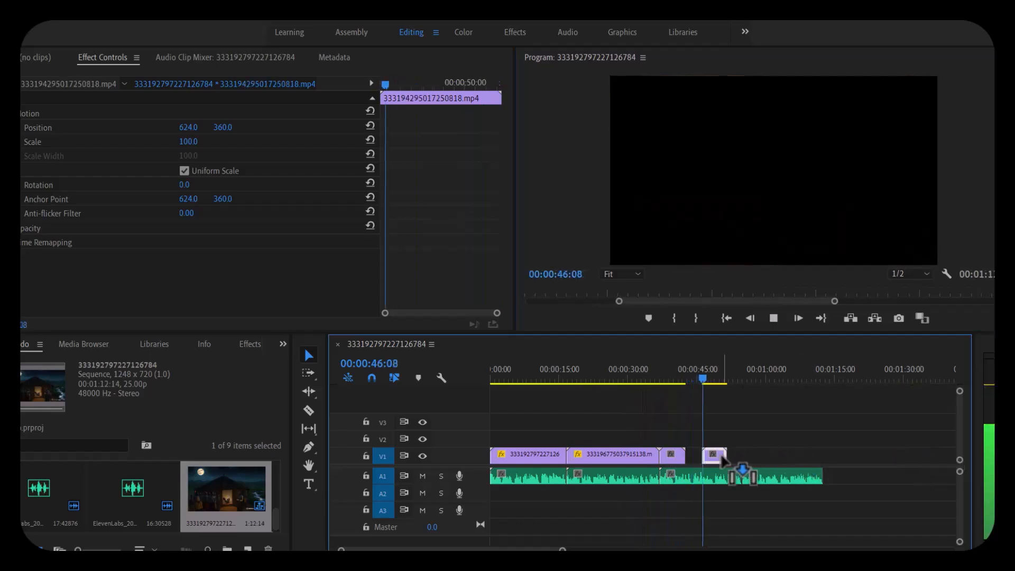
pyautogui.press('space')
pyautogui.moveTo(620, 459); pyautogui.dragTo(795, 459)
pyautogui.moveTo(722, 458); pyautogui.dragTo(583, 455)
# Step: Check the speed of the clip over the fourth voice-over, set 333194295017250818.mp4 to the same 27.75%, and play it back
pyautogui.click(801, 456)
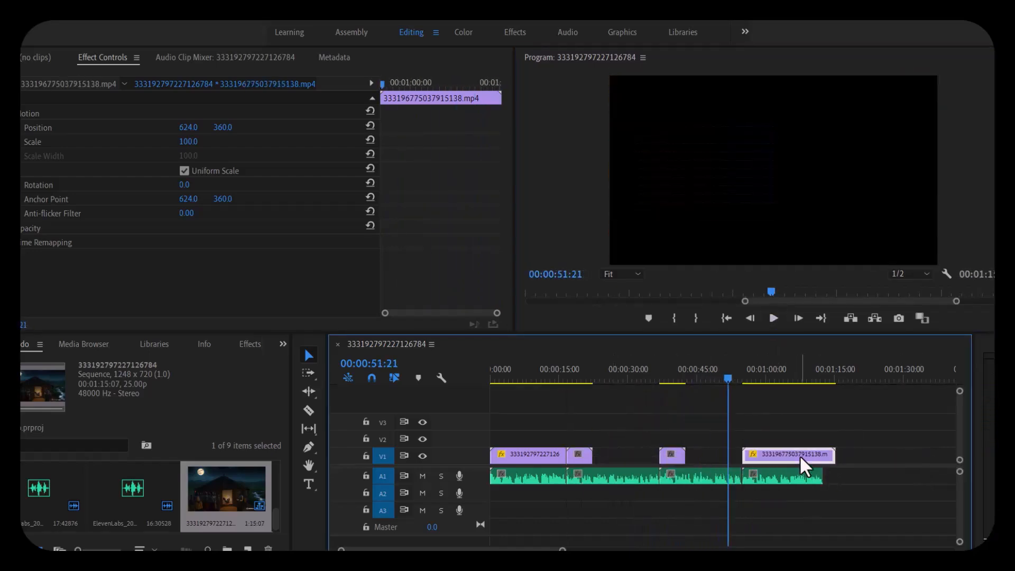
pyautogui.rightClick(801, 456)
pyautogui.click(887, 359)
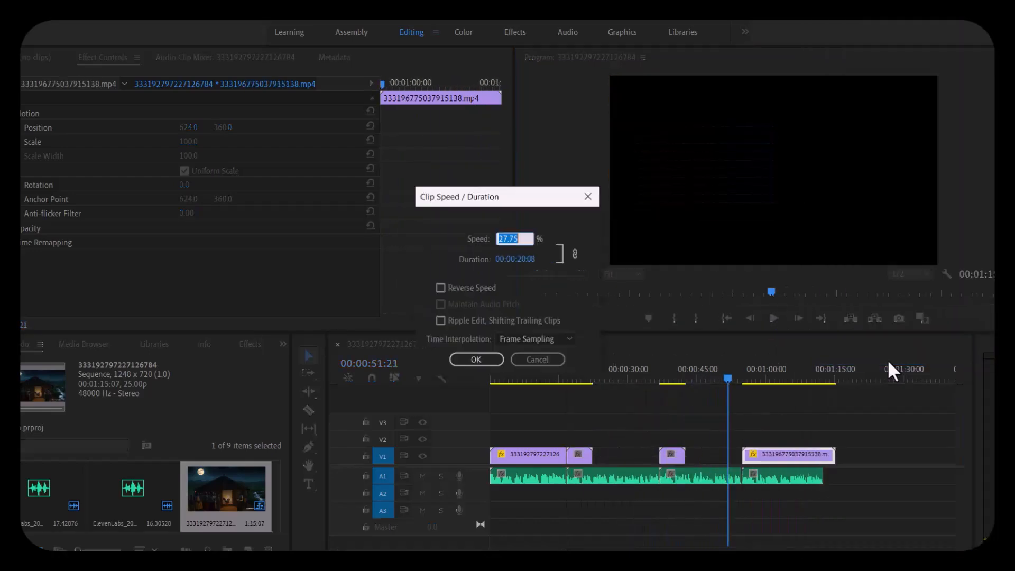
pyautogui.click(535, 360)
pyautogui.click(578, 366)
pyautogui.click(584, 455)
pyautogui.rightClick(584, 455)
pyautogui.click(671, 360)
pyautogui.write('27.78')
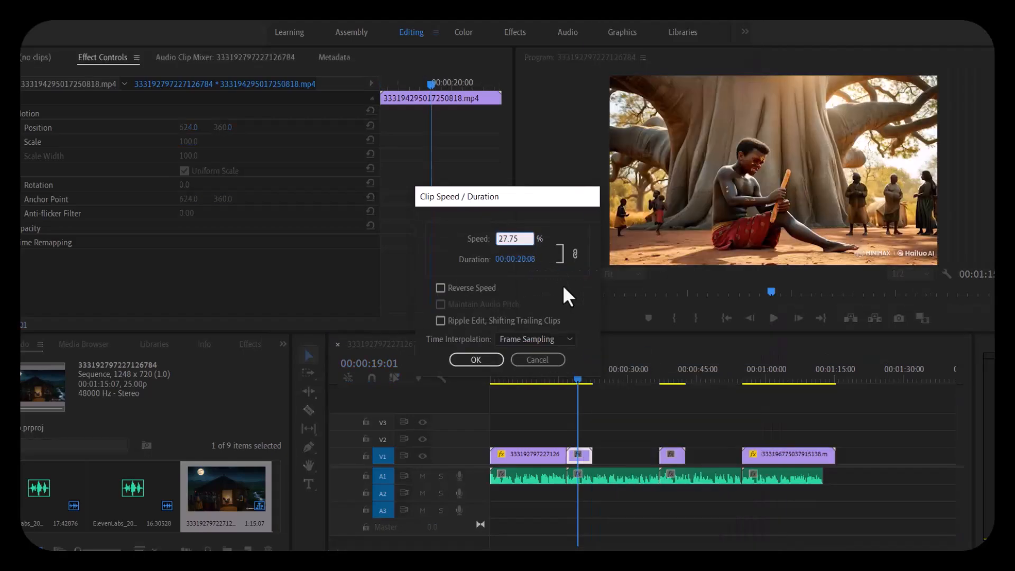
pyautogui.press('Return')
pyautogui.click(554, 380)
pyautogui.click(773, 318)
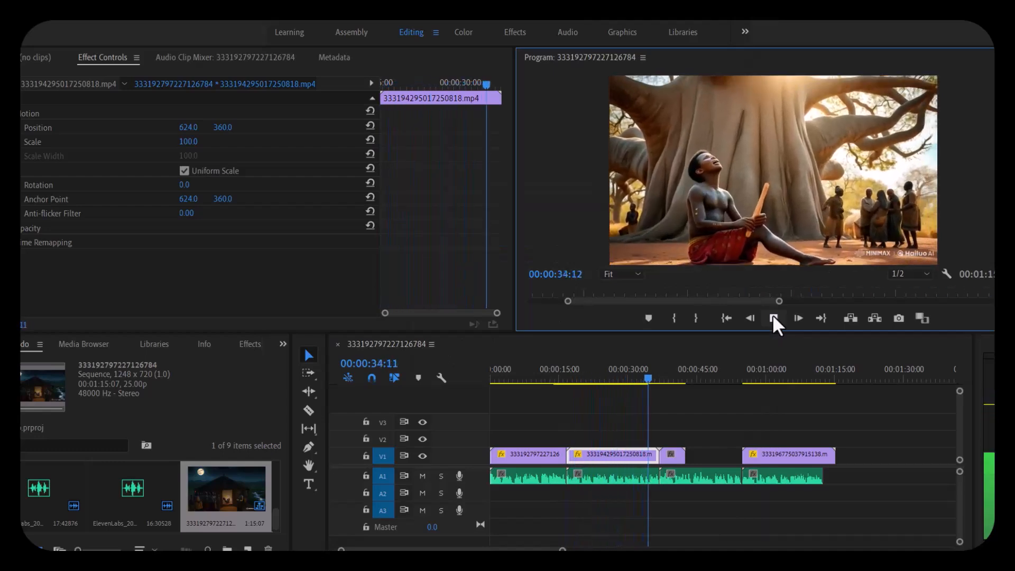
pyautogui.click(774, 318)
# Step: Slow scene clip 333195558471643138.mp4 to fill the third voice-over, shift the last scene clip further along V1 to make room, and play back
pyautogui.rightClick(673, 456)
pyautogui.click(725, 358)
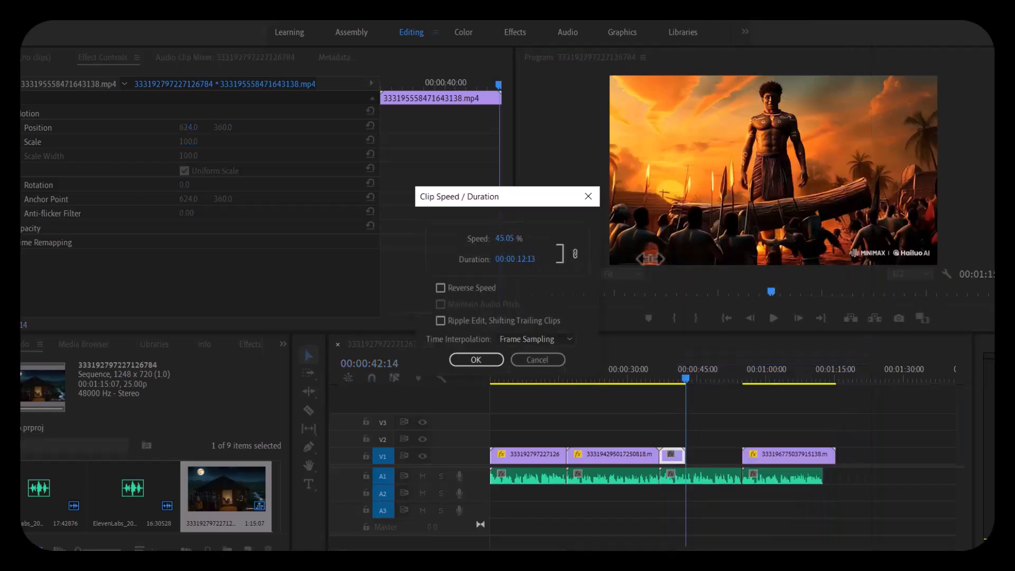
pyautogui.moveTo(620, 260); pyautogui.dragTo(688, 260)
pyautogui.click(470, 358)
pyautogui.moveTo(765, 456); pyautogui.dragTo(819, 456)
pyautogui.rightClick(707, 456)
pyautogui.click(758, 358)
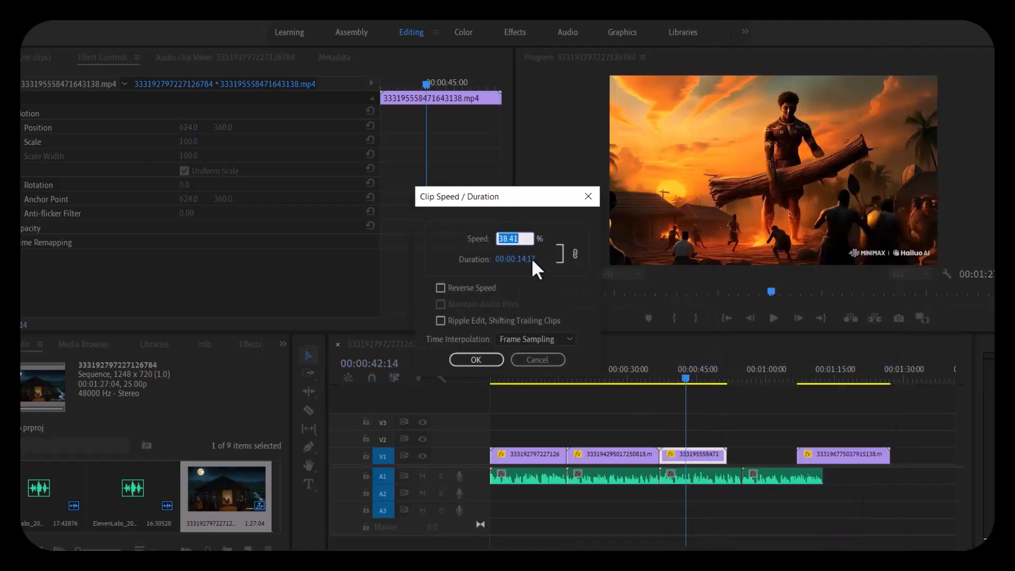
pyautogui.click(476, 360)
pyautogui.click(666, 373)
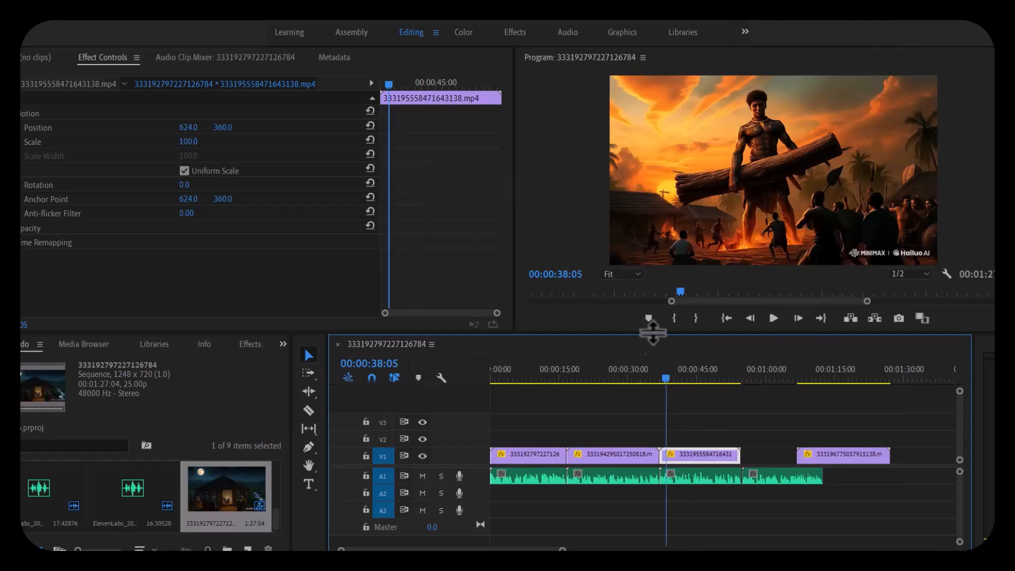
pyautogui.click(774, 318)
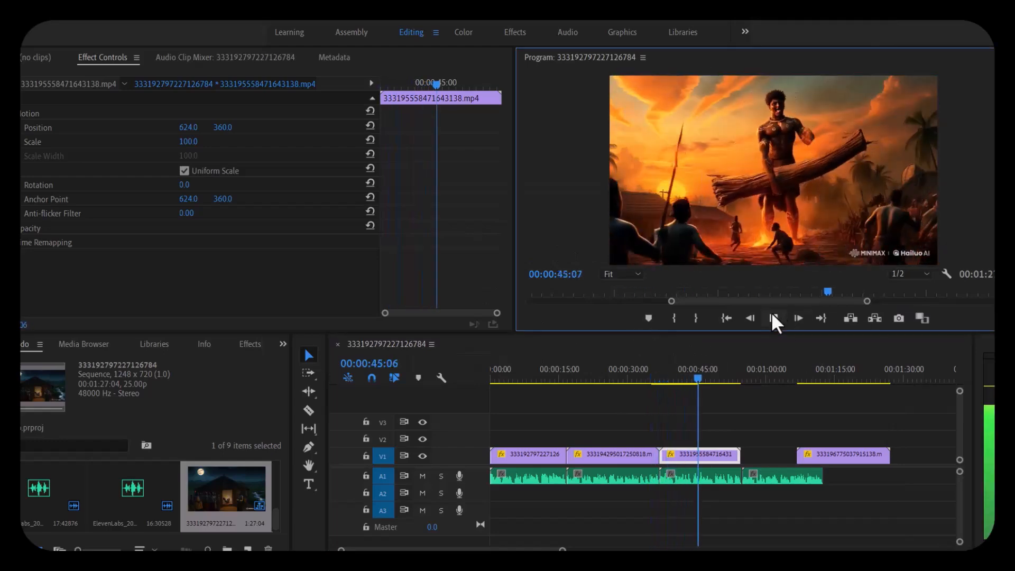
pyautogui.click(774, 318)
# Step: Move the last scene clip on V1 back so it directly follows the third scene clip
pyautogui.moveTo(853, 455); pyautogui.dragTo(829, 460)
pyautogui.click(739, 377)
pyautogui.press('=')
pyautogui.press('=')
pyautogui.press('=')
pyautogui.press('-')
pyautogui.press('-')
pyautogui.press('-')
pyautogui.press('-')
# Step: Shorten the last scene clip's duration to end with the fourth voice-over, and play the finished sequence from the start
pyautogui.rightClick(645, 453)
pyautogui.click(688, 358)
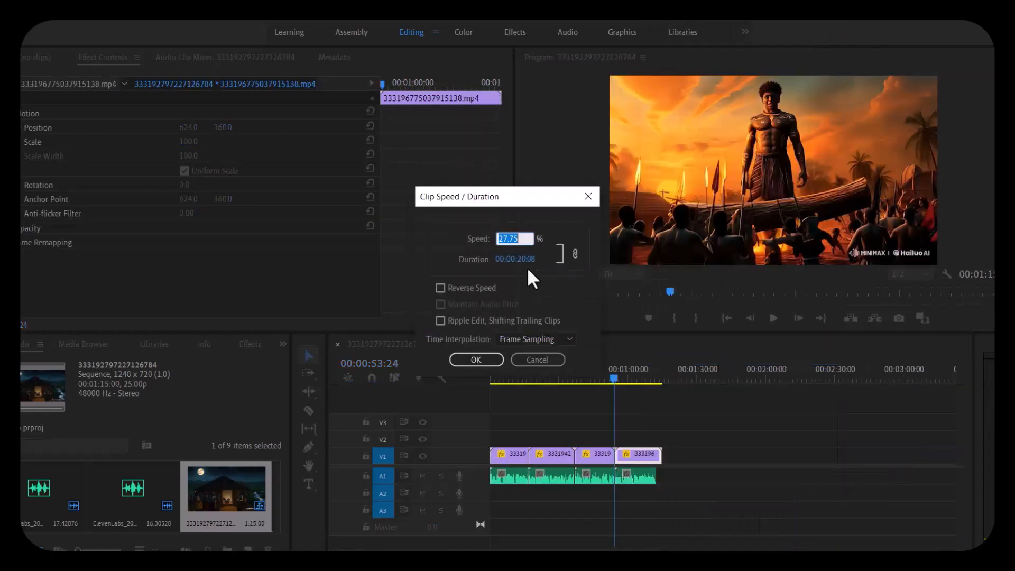
pyautogui.click(476, 360)
pyautogui.click(769, 317)
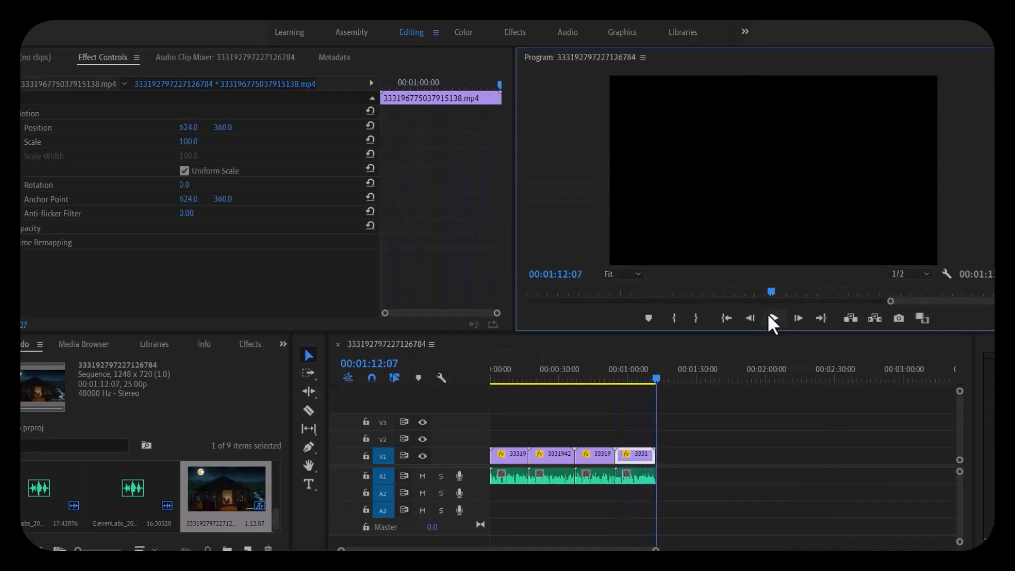
pyautogui.moveTo(659, 376); pyautogui.dragTo(353, 380)
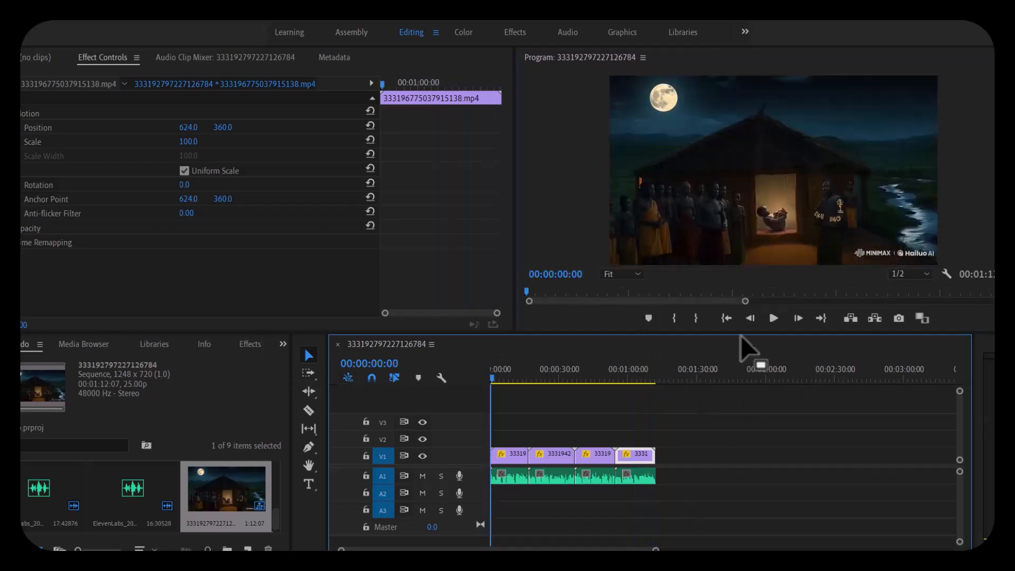
pyautogui.click(774, 317)
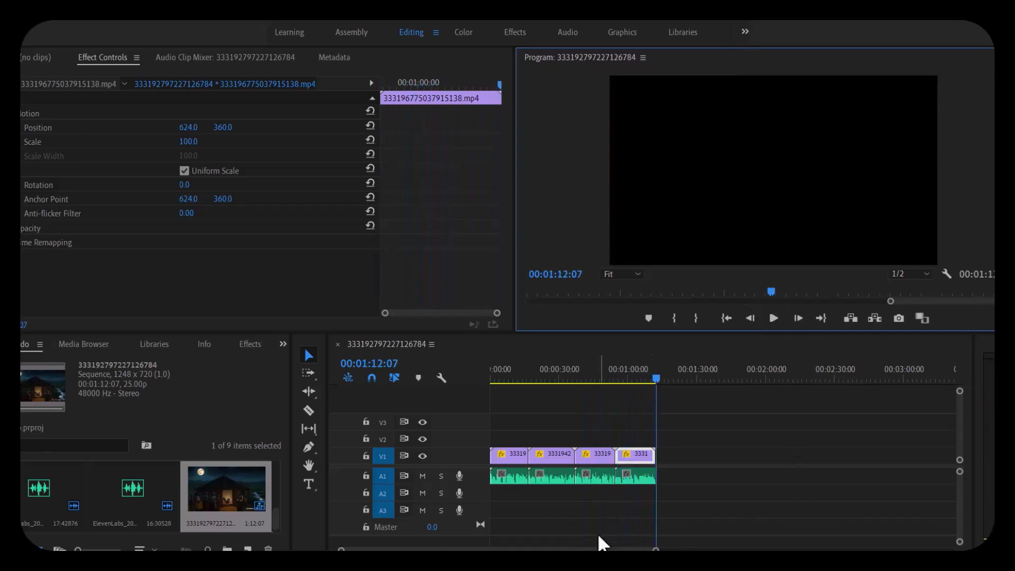
# Step: Export the sequence to the Desktop as Rec.mp4
pyautogui.click(4, 10)
pyautogui.click(732, 416)
pyautogui.click(4, 11)
pyautogui.moveTo(64, 351)
pyautogui.click(244, 356)
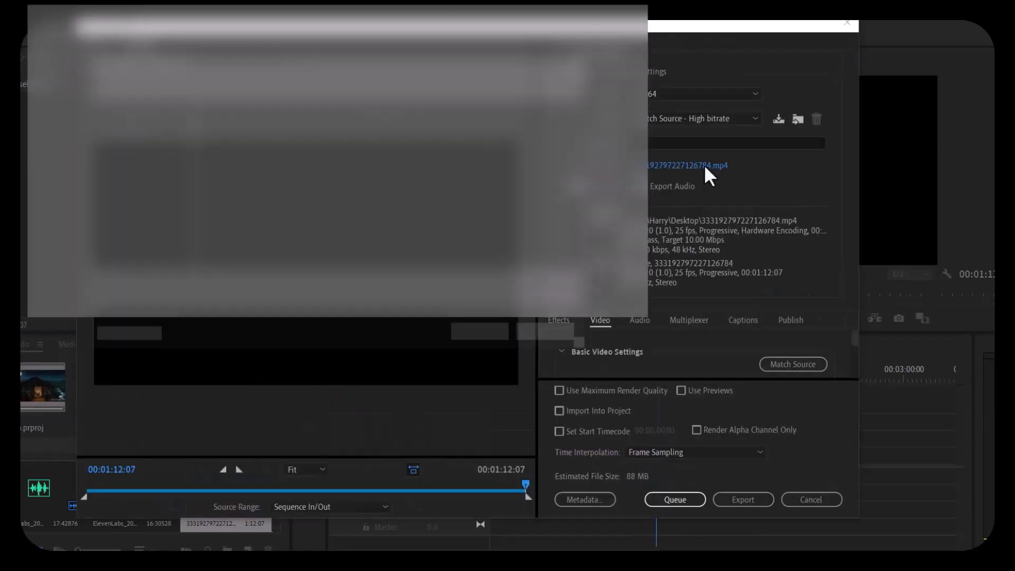
pyautogui.click(704, 164)
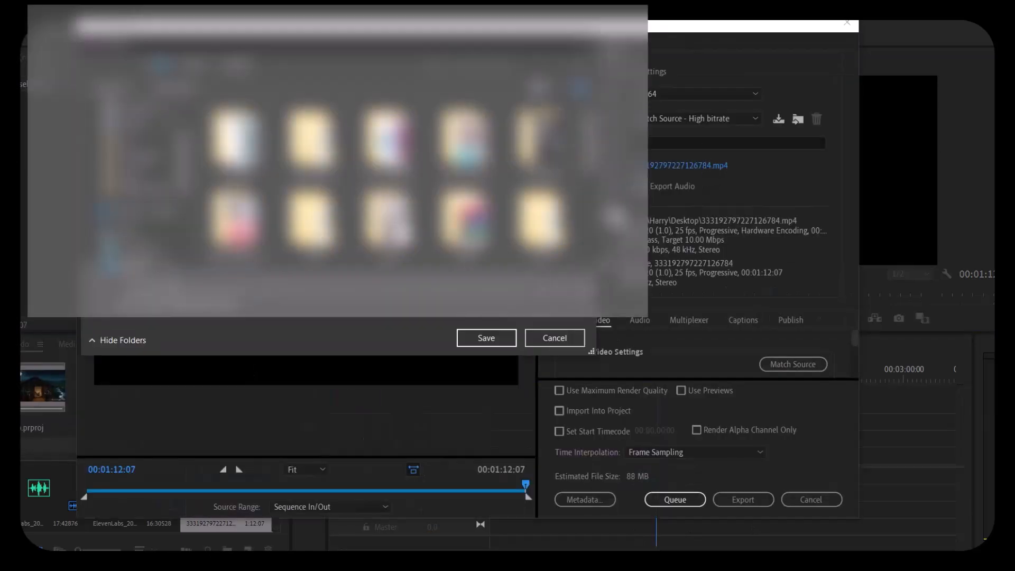
pyautogui.click(486, 338)
pyautogui.click(743, 499)
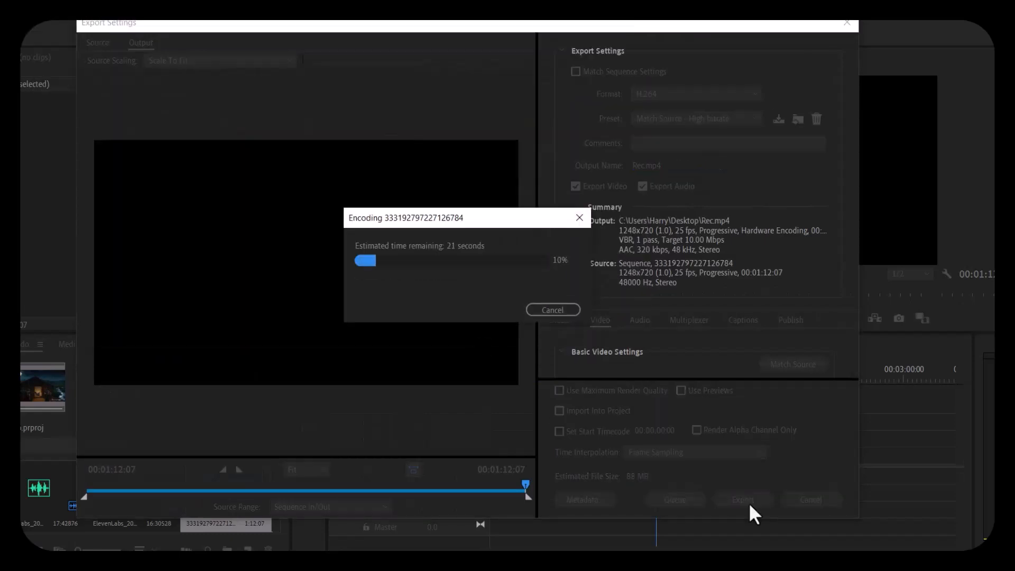